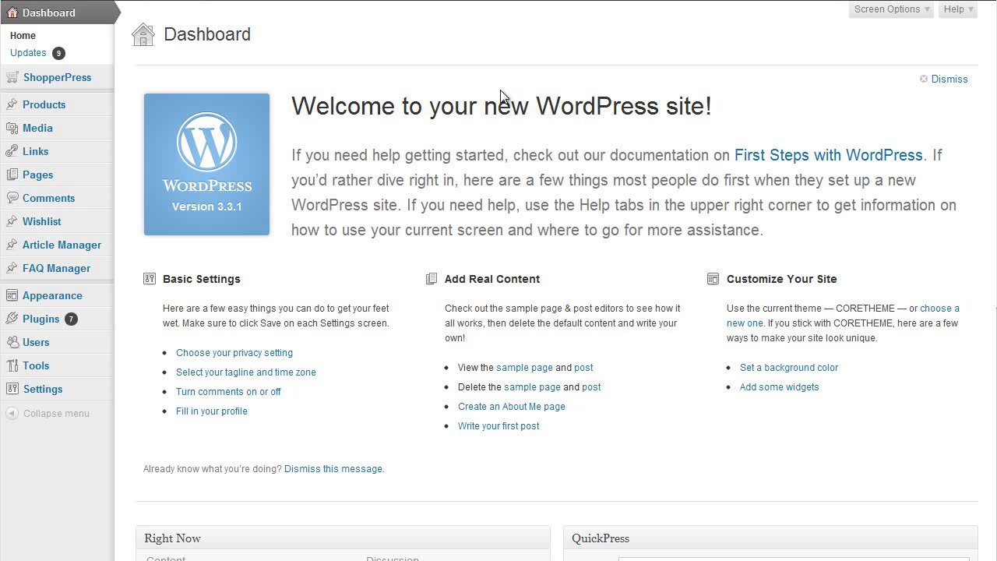
Open the theme's widget management page and add the NEW ** ADVANCED SEARCH ** widget to the Home Page Widget Box.
mouse_move(89, 299)
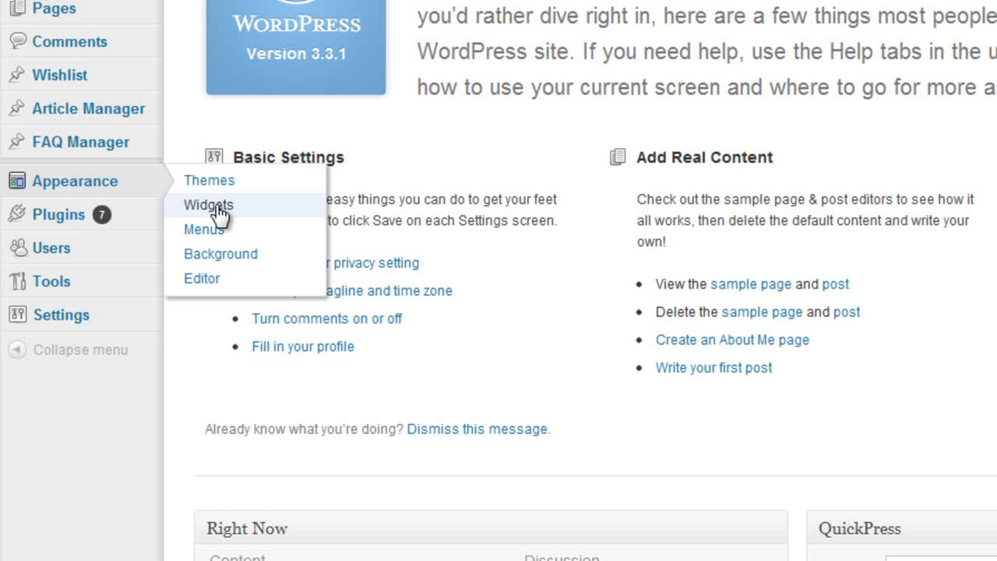
left_click(218, 207)
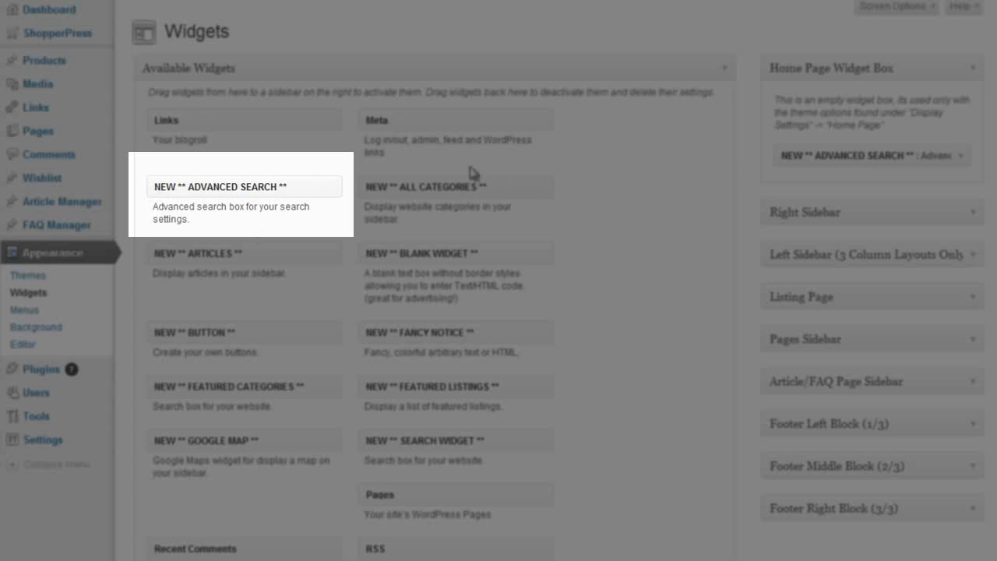
left_click_drag(263, 190, 890, 150)
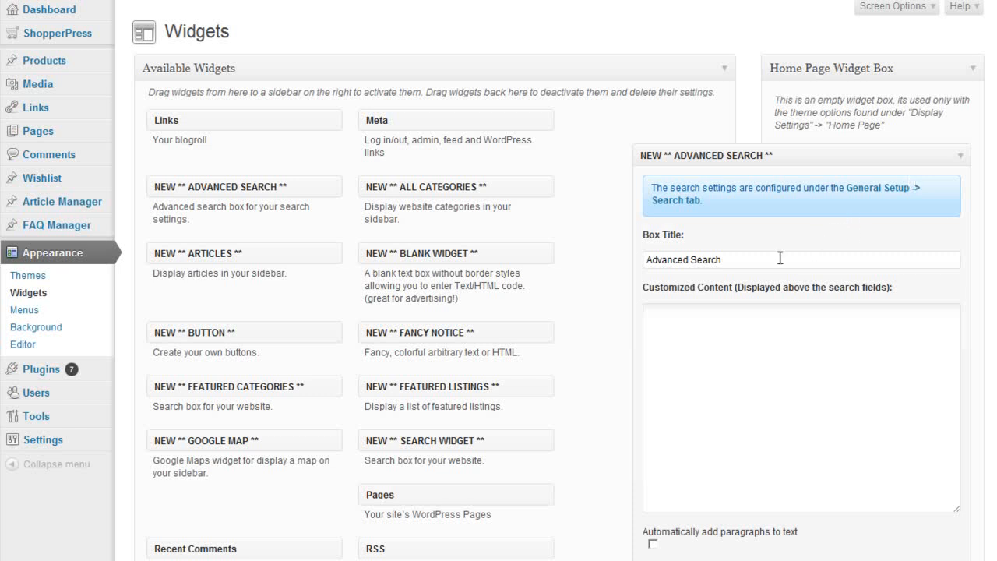
Examine the Advanced Search widget's box title and customized content settings.
scroll(771, 258, "down", 1)
left_click_drag(761, 180, 674, 183)
scroll(675, 184, "up", 1)
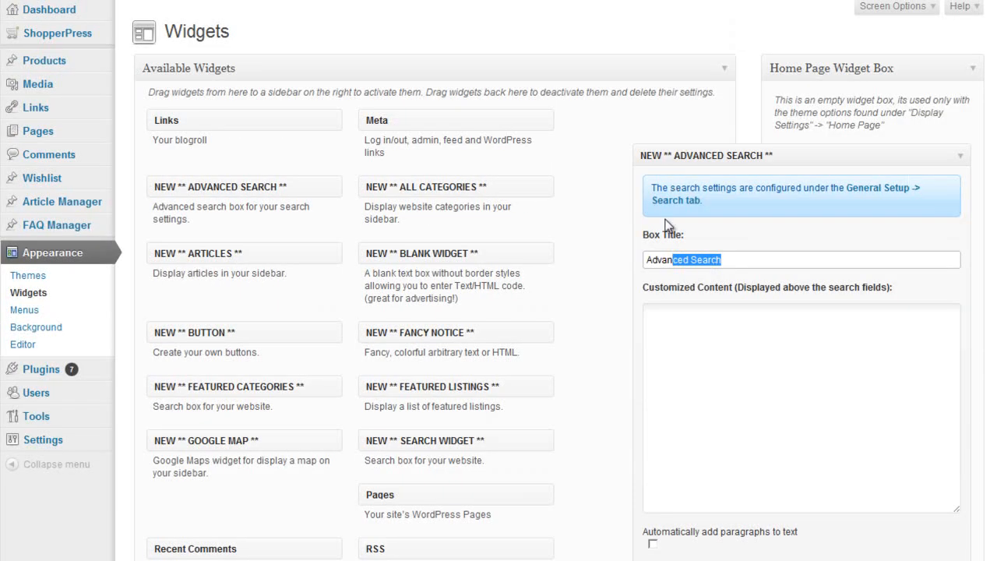
left_click(669, 335)
scroll(682, 339, "down", 2)
scroll(684, 340, "up", 1)
scroll(689, 325, "up", 1)
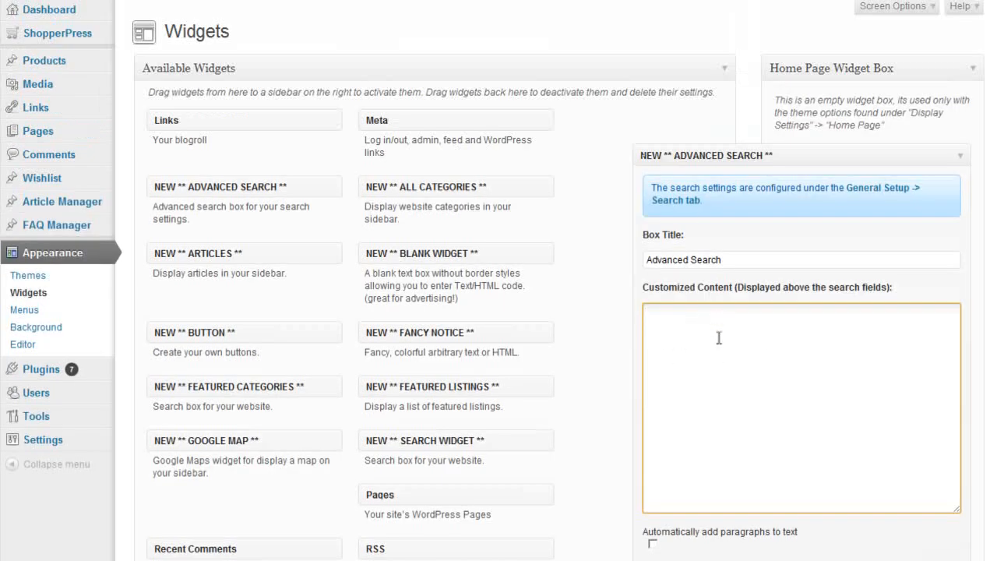
View the search configuration in ShopperPress General Setup and inspect the Advanced Search box on the storefront.
mouse_move(78, 33)
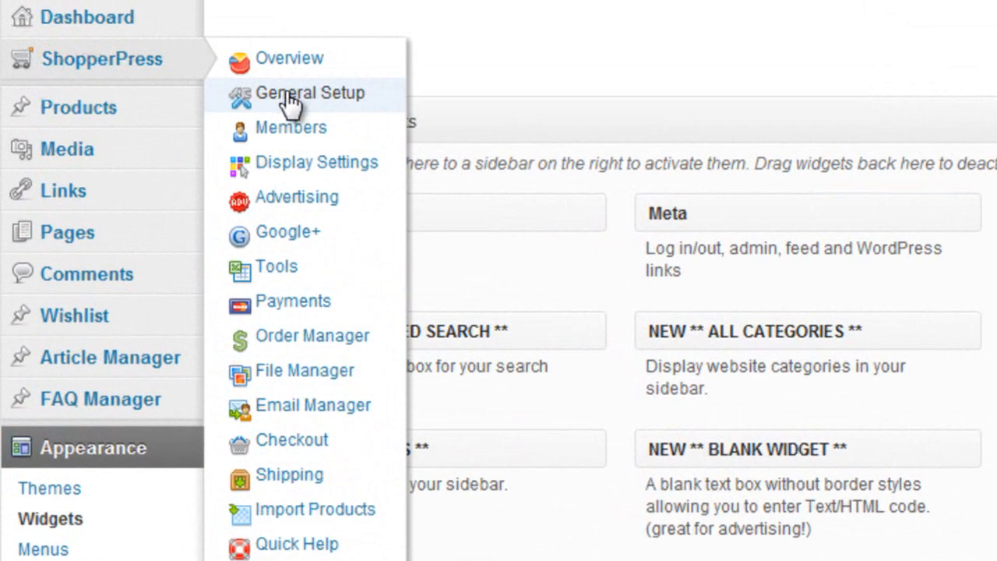
left_click(282, 93)
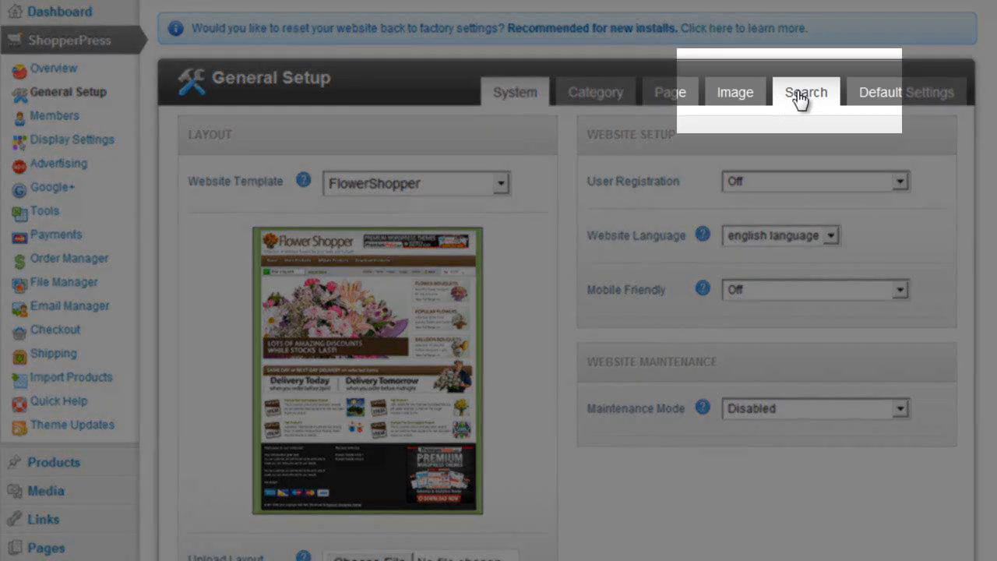
left_click(781, 102)
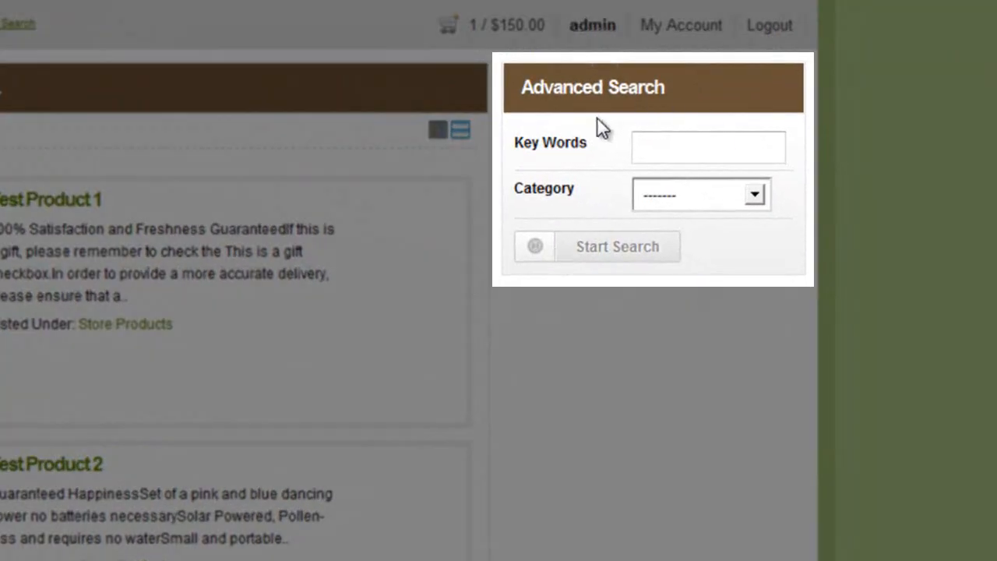
left_click(643, 147)
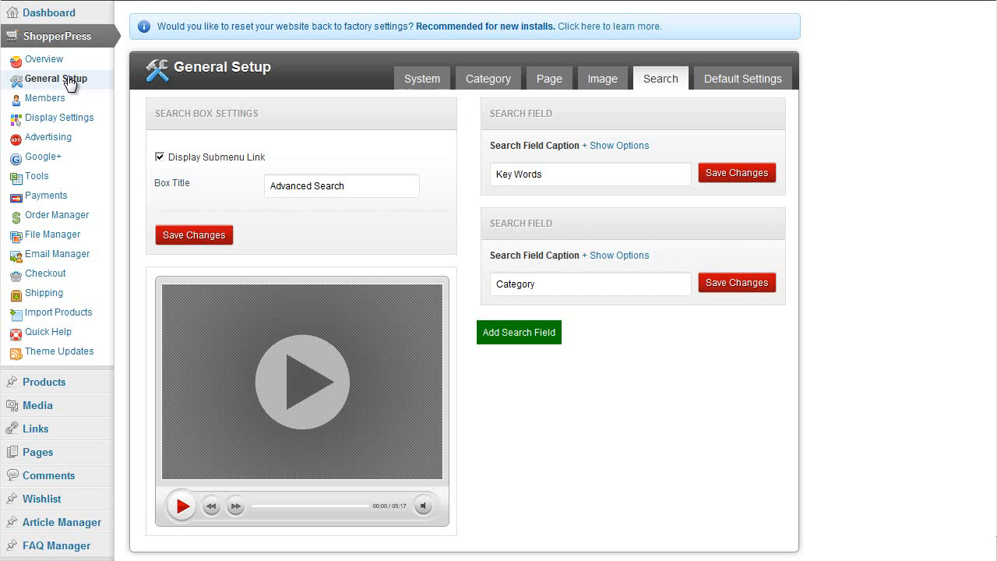
Return to ShopperPress General Setup and display the search box and search field settings.
left_click(69, 80)
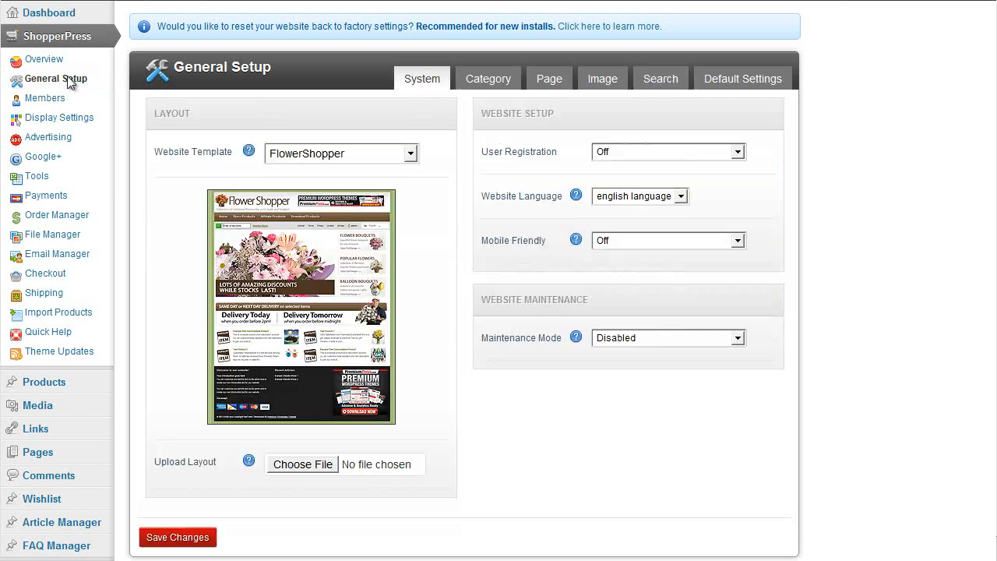
left_click(657, 80)
scroll(797, 216, "down", 1)
scroll(799, 217, "up", 1)
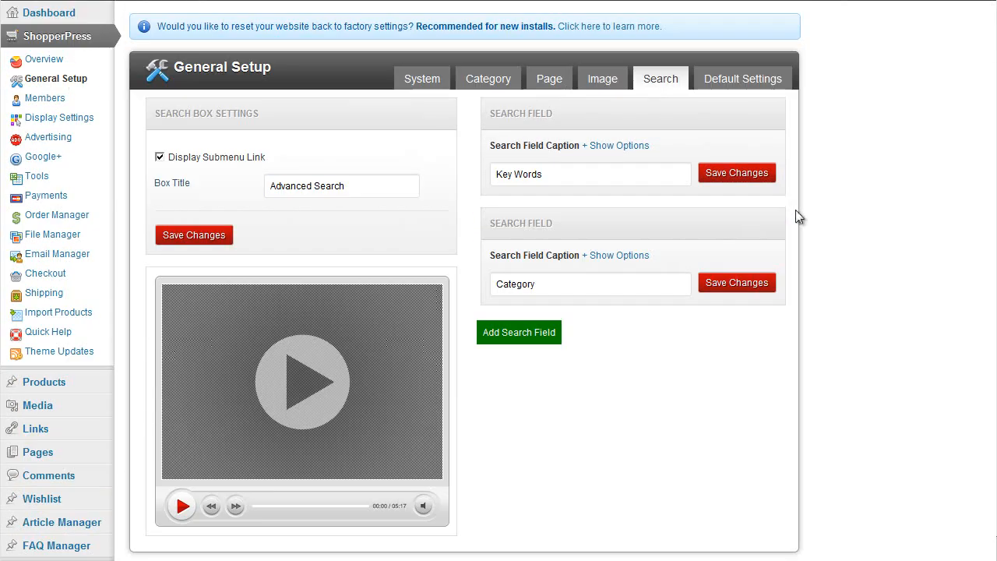
scroll(670, 280, "down", 1)
scroll(663, 280, "up", 1)
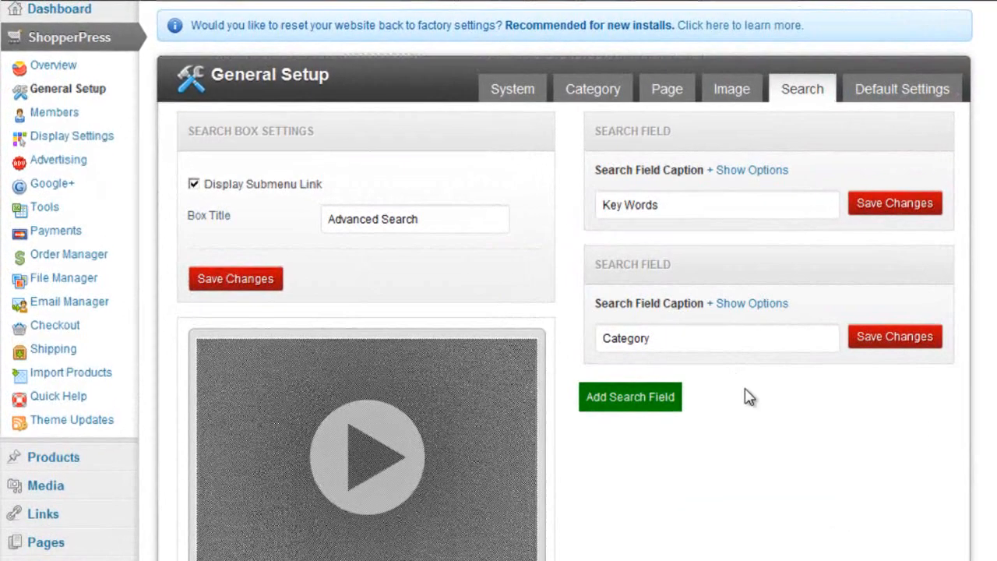
Add a third search field below Category and expand its options.
left_click(635, 417)
scroll(815, 463, "down", 1)
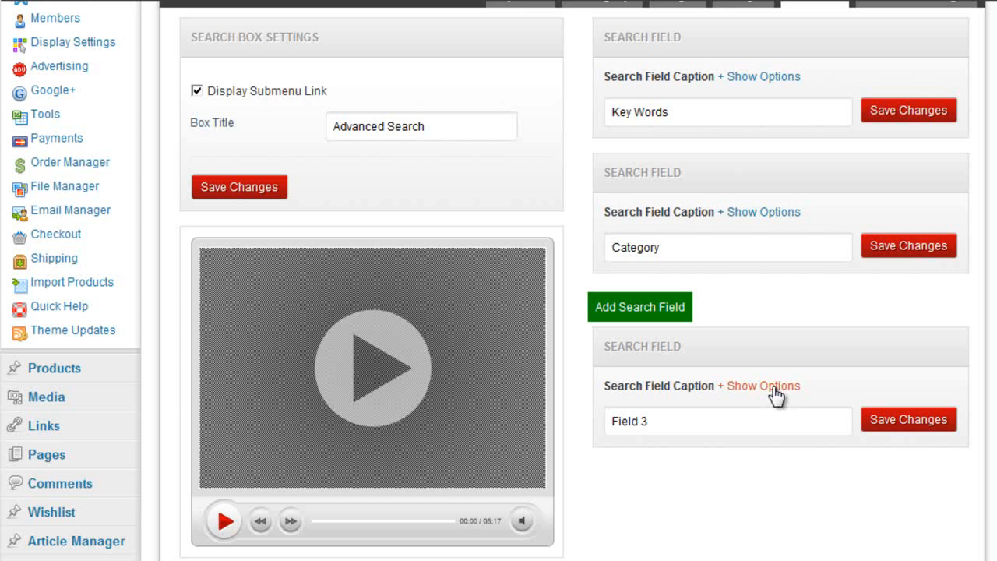
left_click(774, 387)
scroll(803, 444, "down", 1)
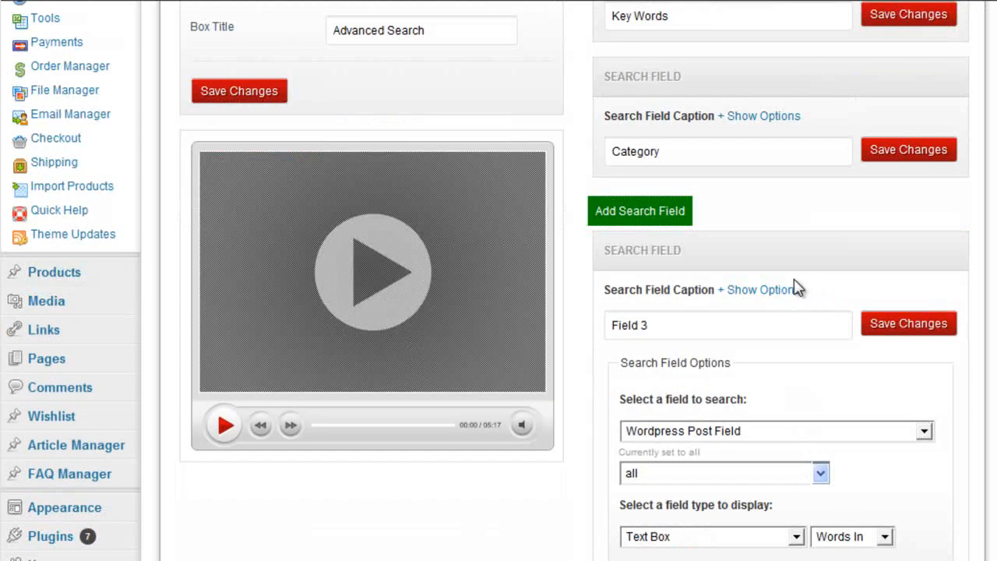
scroll(779, 311, "down", 1)
scroll(866, 539, "down", 1)
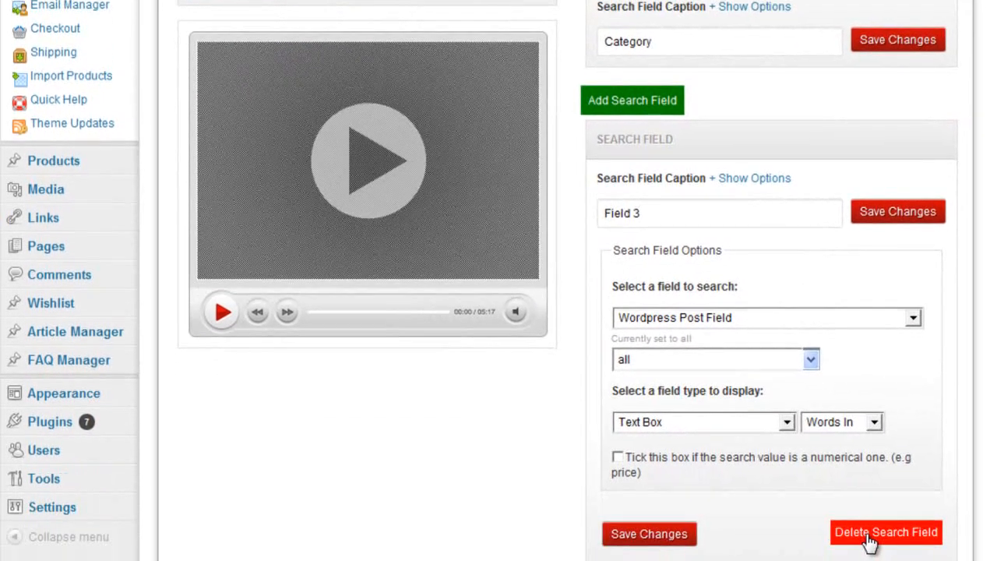
Delete the newly added Field 3 search field.
left_click(866, 538)
scroll(842, 389, "up", 1)
scroll(912, 296, "down", 1)
scroll(741, 300, "up", 1)
scroll(748, 299, "down", 1)
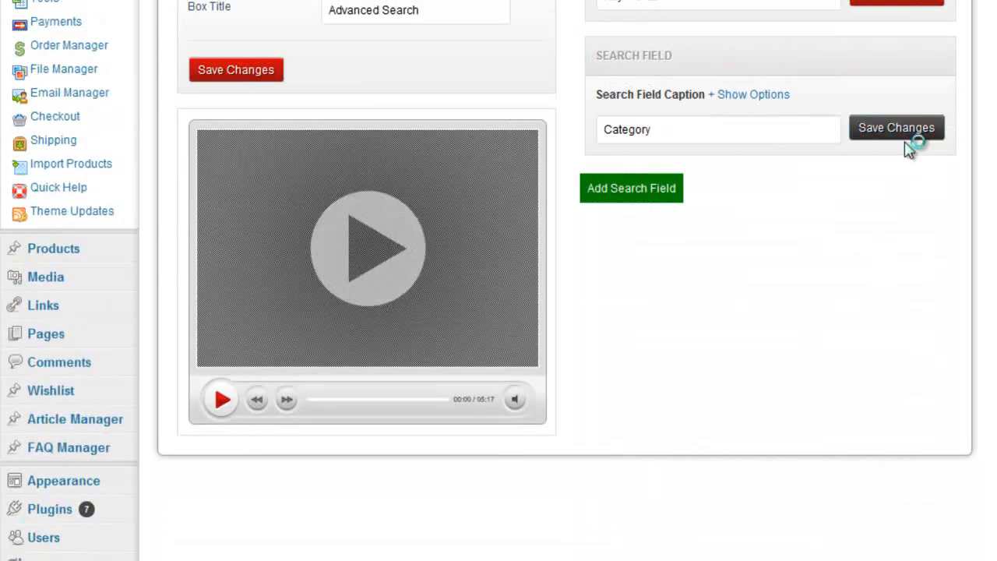
scroll(904, 234, "up", 2)
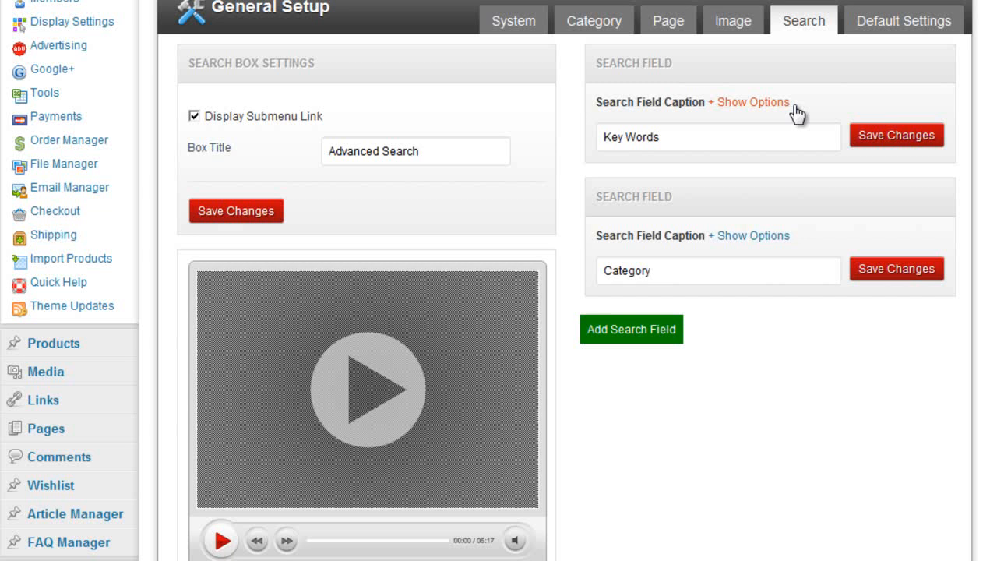
left_click(750, 31)
left_click(791, 30)
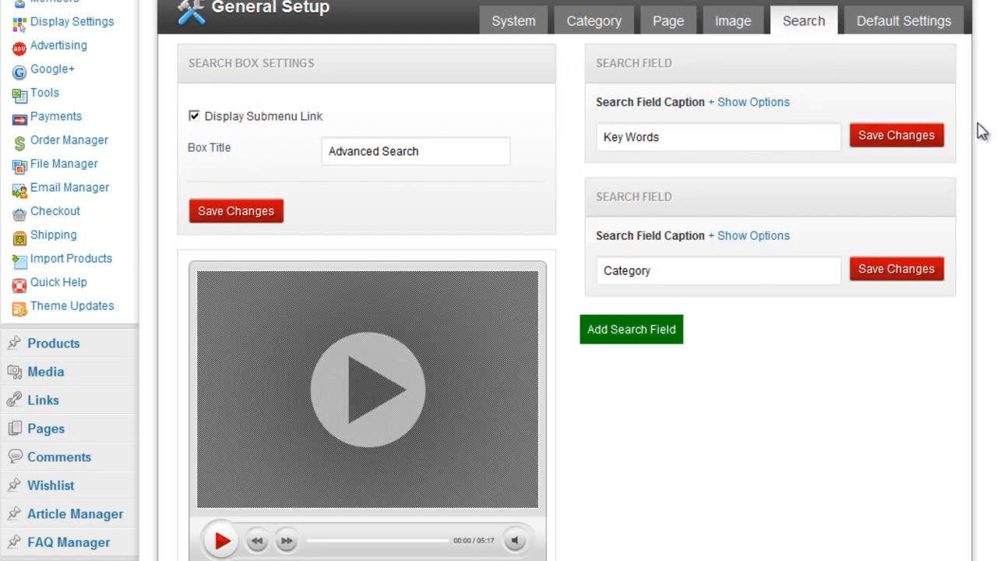
scroll(980, 127, "down", 1)
scroll(982, 129, "up", 1)
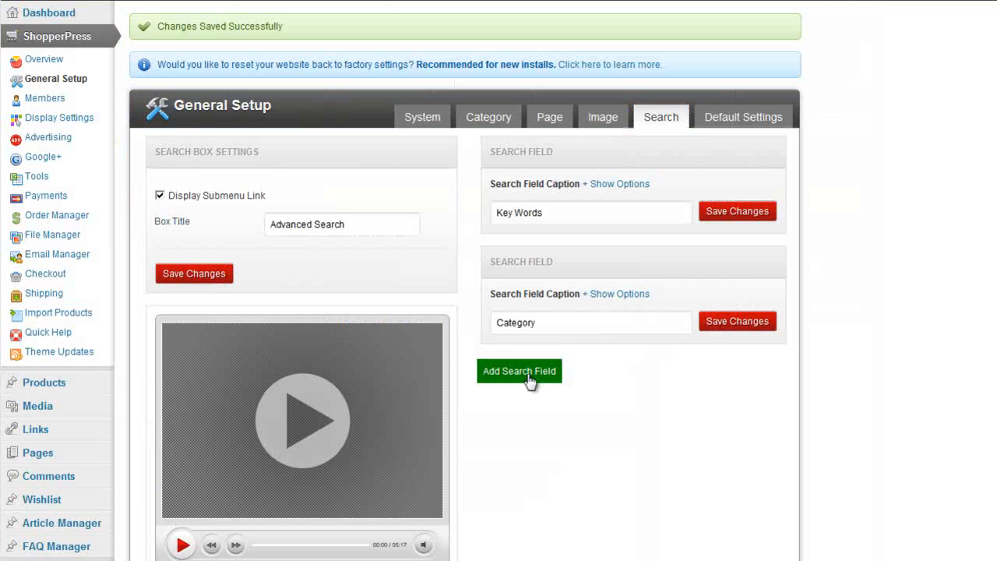
Add a new search field below Category and set its caption to Price.
left_click(519, 371)
scroll(670, 368, "down", 2)
left_click_drag(588, 381, 492, 384)
type("Price")
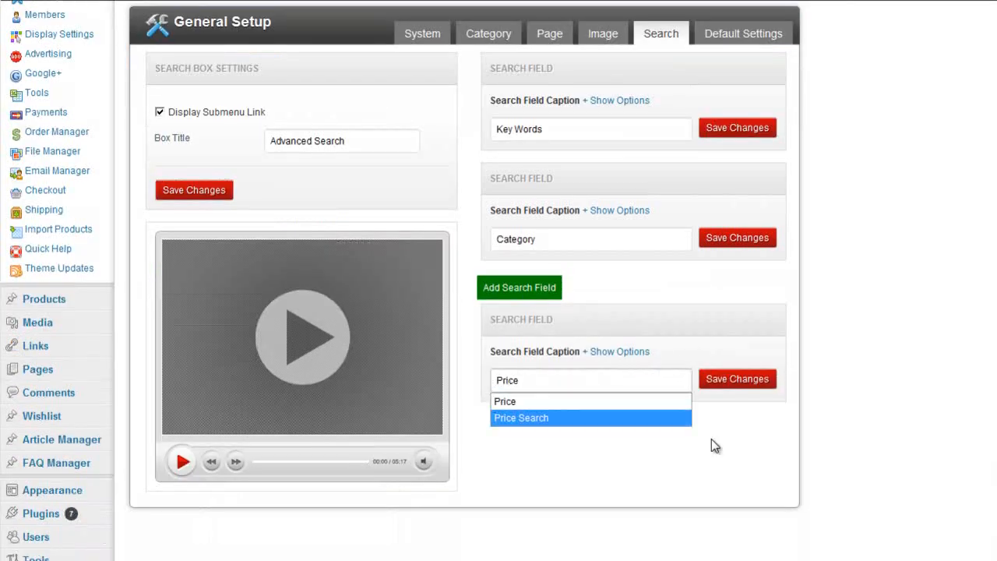
left_click(753, 443)
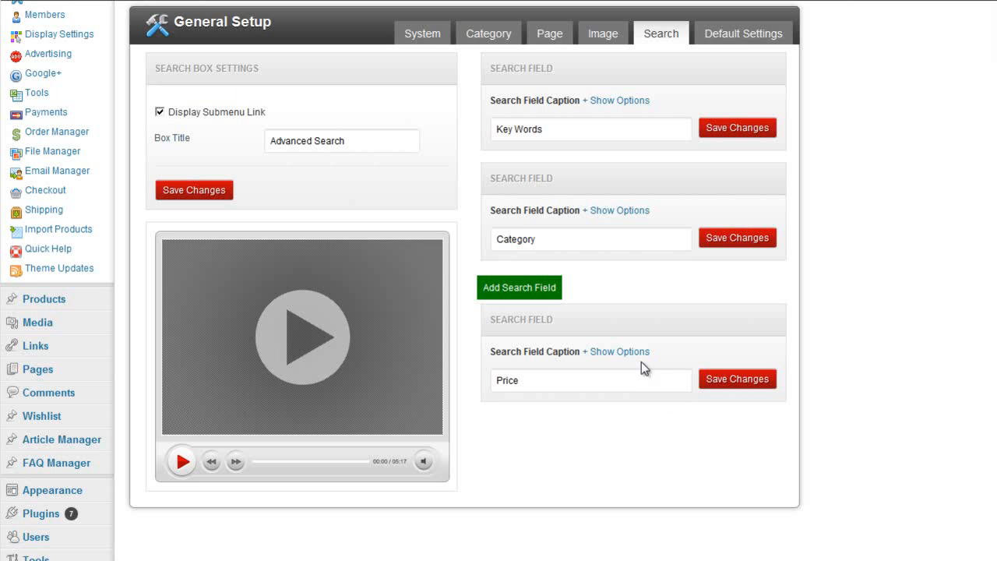
Expand the Price search field's options and review the search sources and the fields offered for Wordpress Post Field.
left_click(607, 352)
scroll(780, 342, "down", 3)
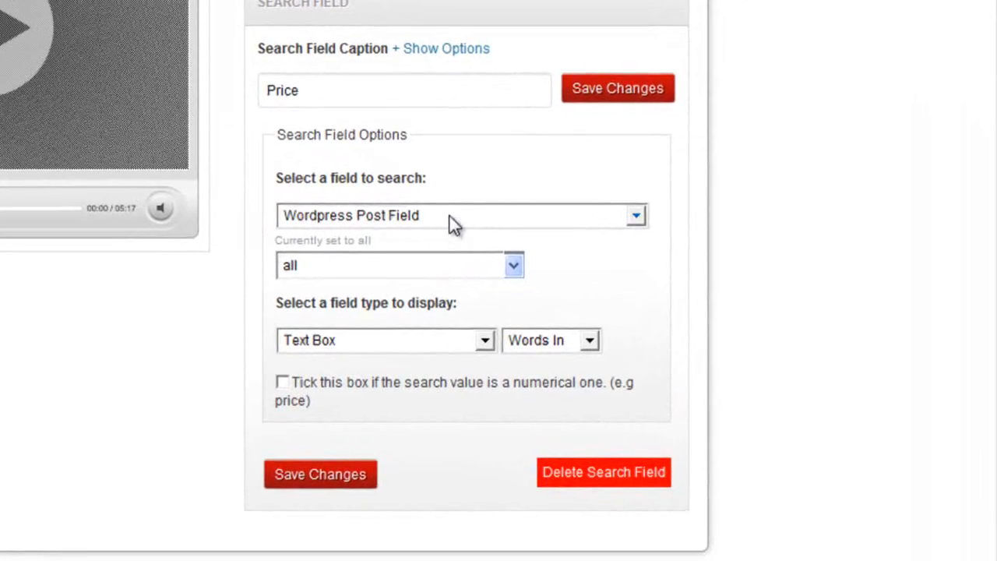
left_click(454, 221)
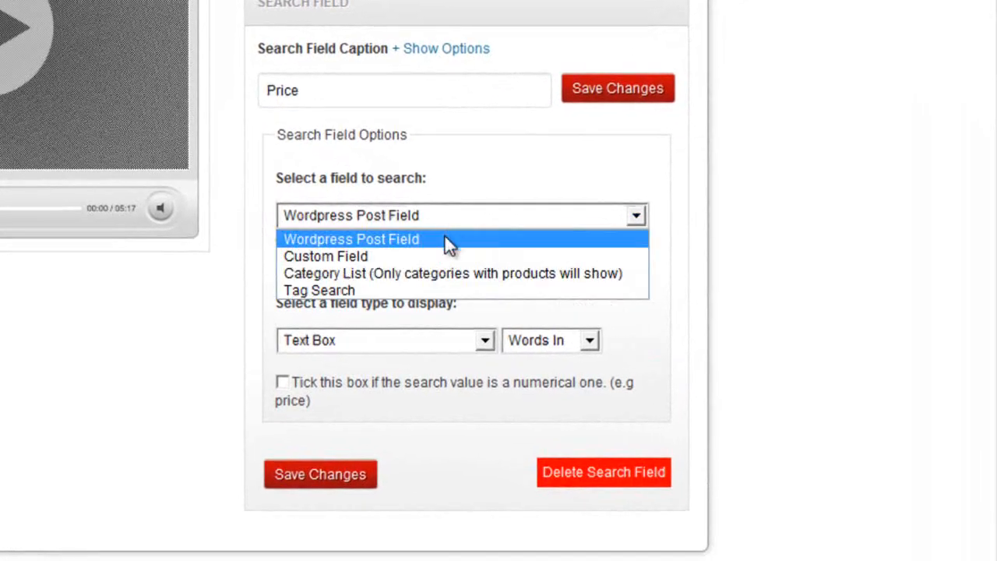
left_click(409, 223)
left_click(398, 260)
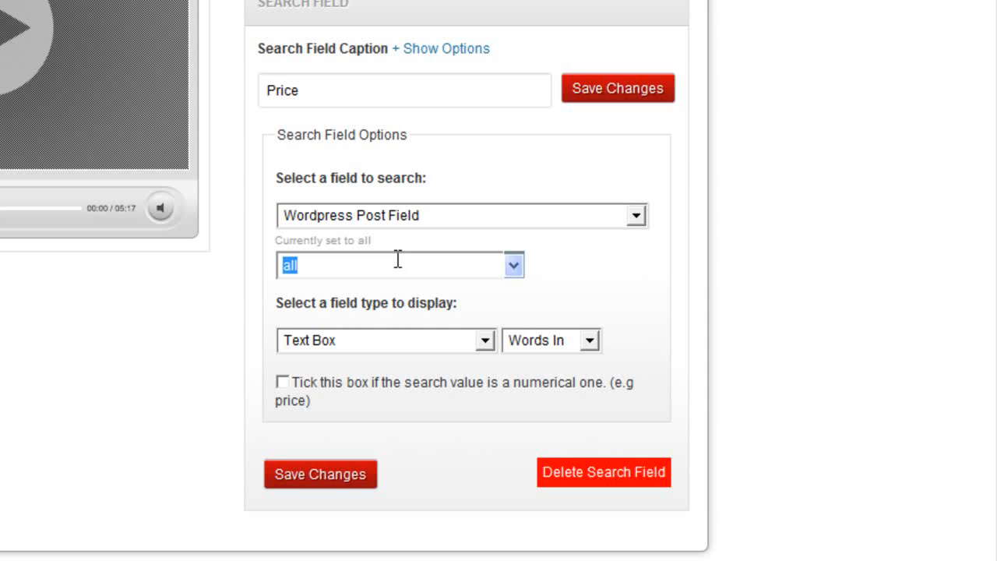
left_click(514, 269)
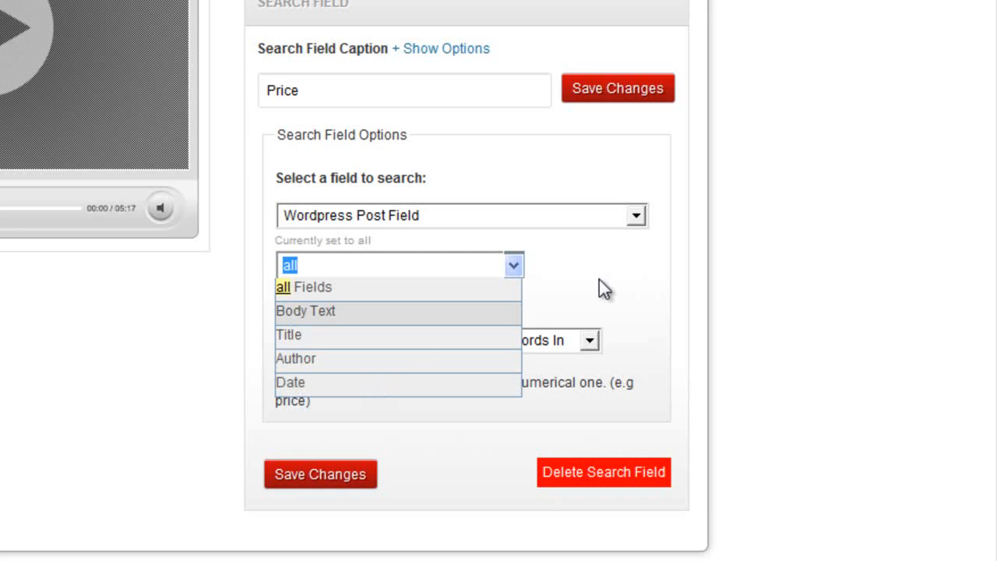
left_click(515, 265)
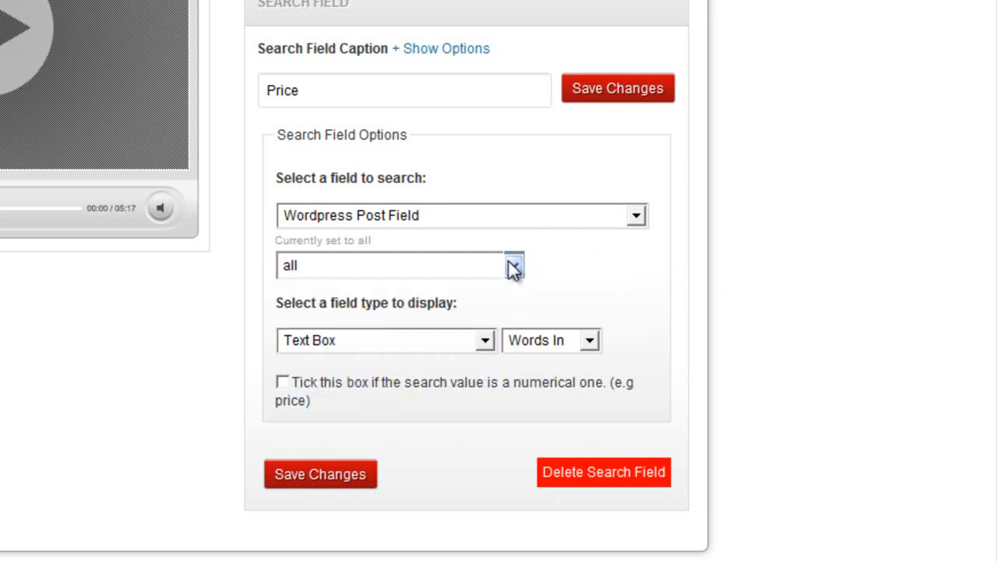
Set the Price field's search source to Custom Field and review the custom fields it offers.
left_click(543, 215)
left_click(528, 258)
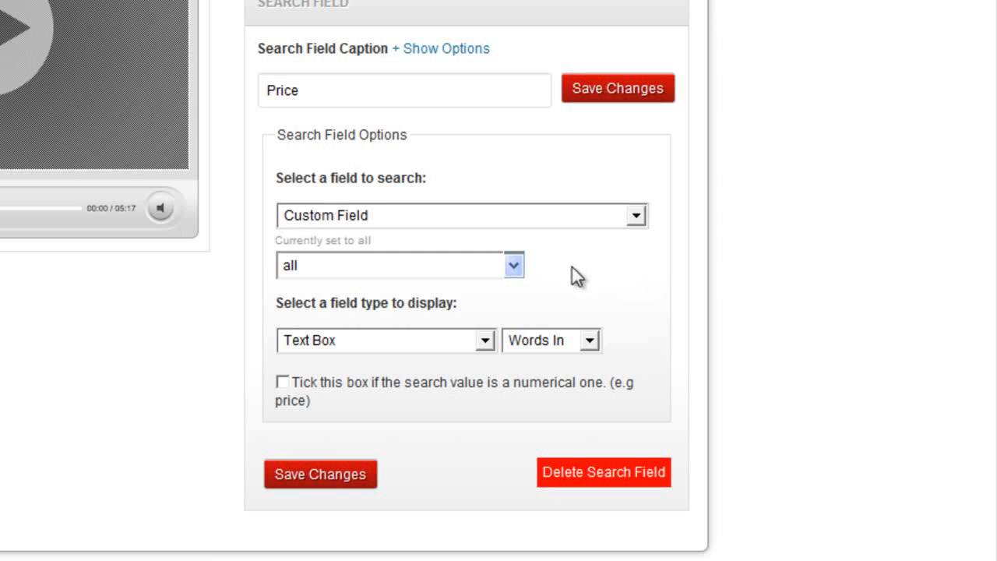
left_click(521, 272)
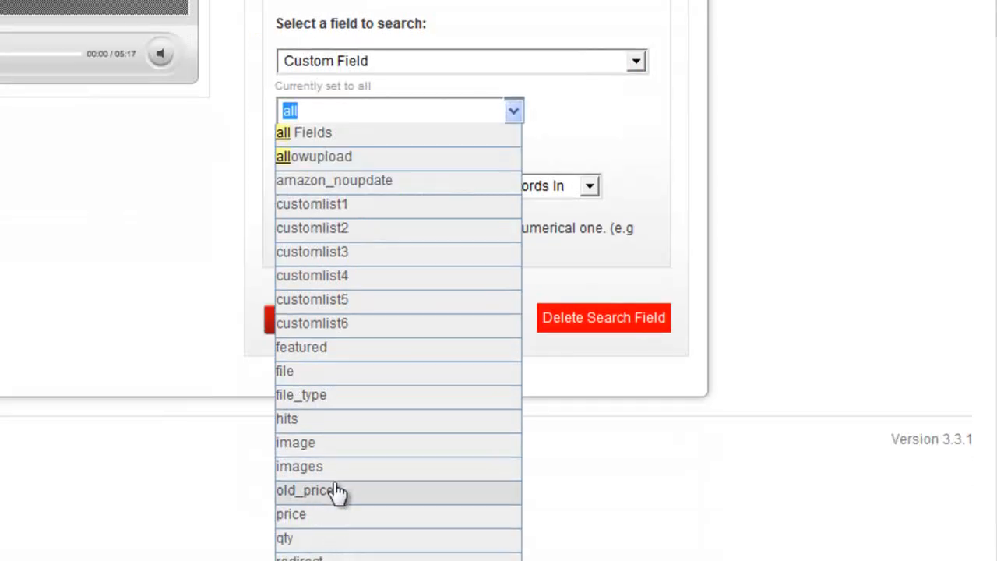
left_click(512, 110)
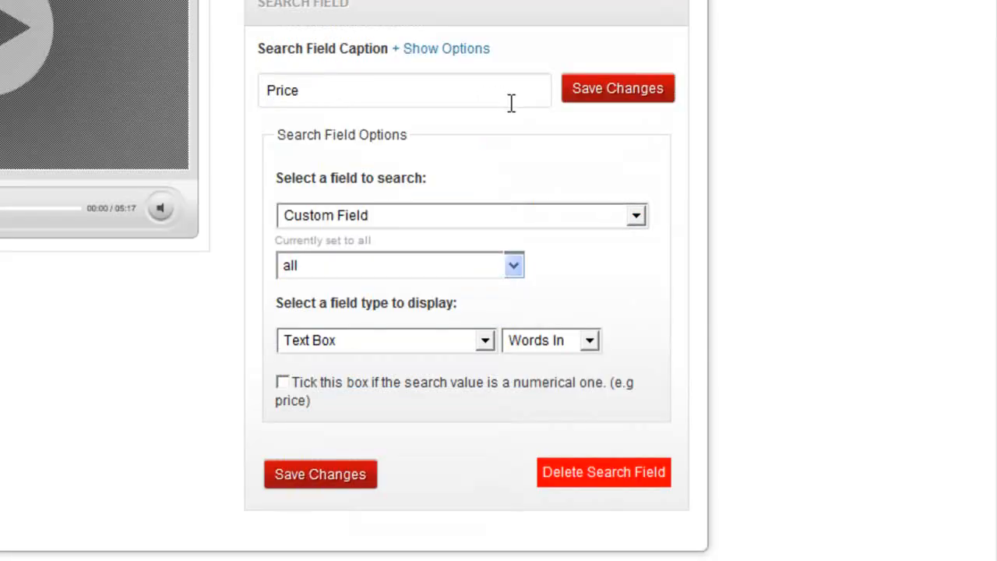
Try Category List and Tag Search as the Price field's search source.
left_click(627, 61)
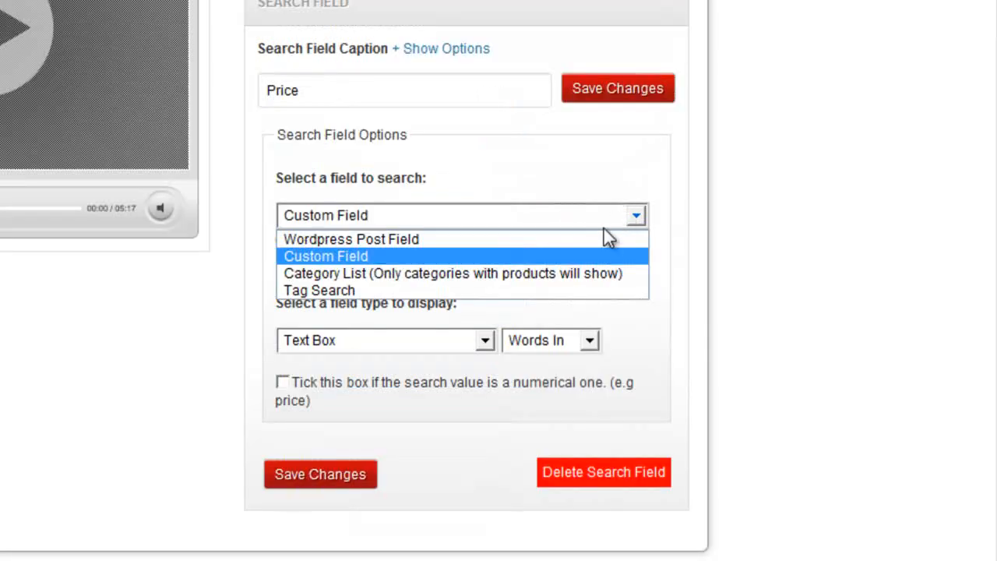
left_click(586, 273)
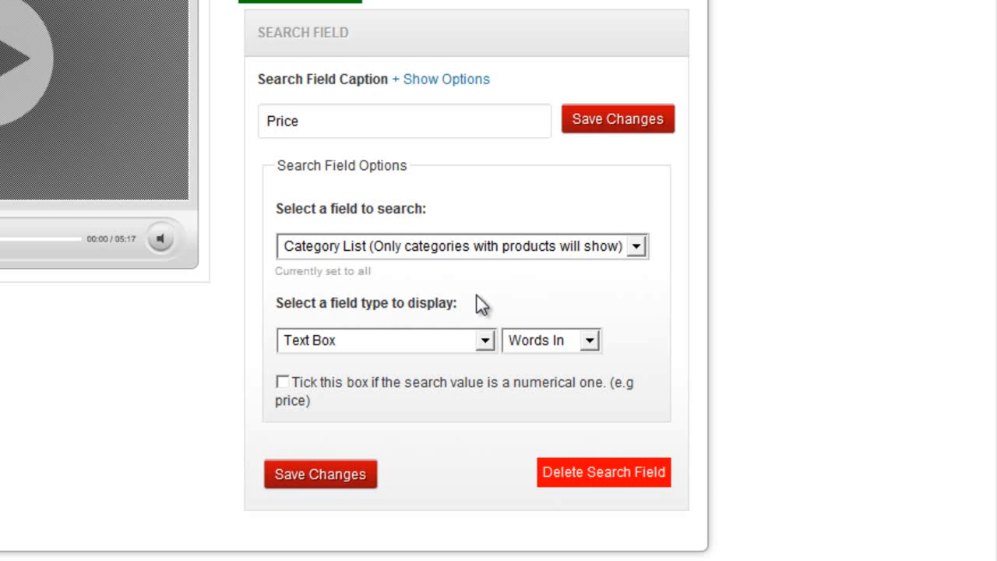
left_click(460, 258)
left_click(334, 321)
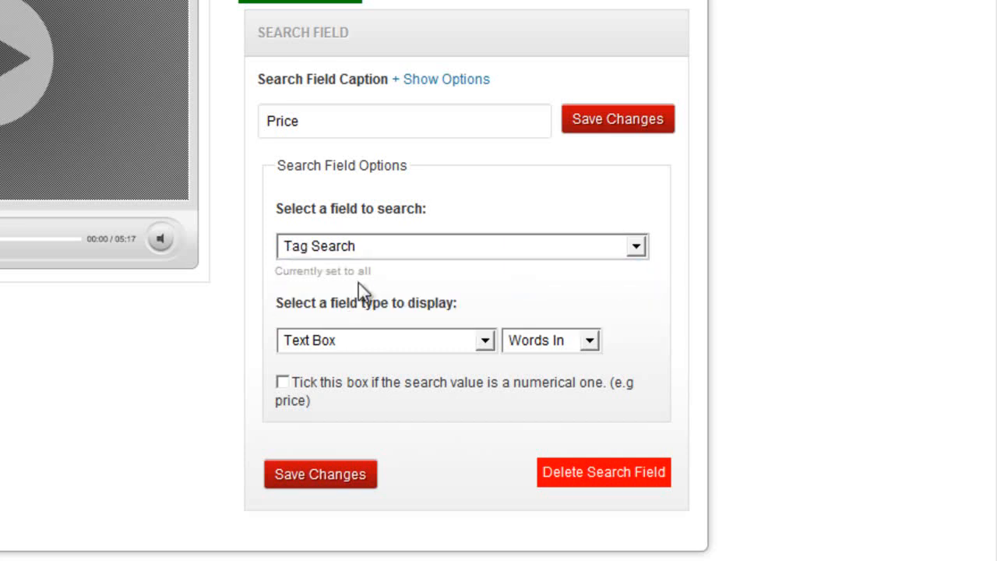
Set the Price field's search source to Custom Field and choose price as the field to search.
left_click(368, 243)
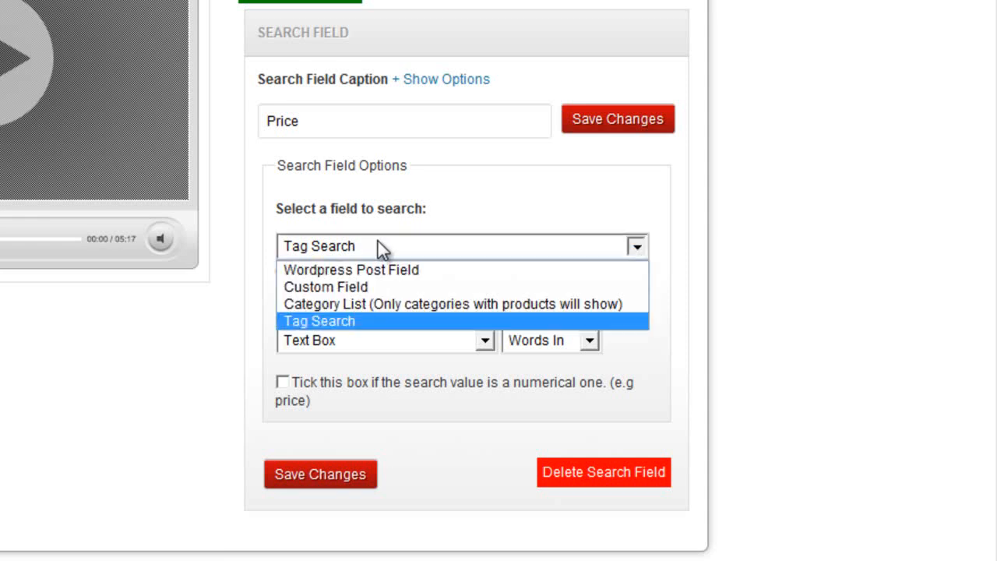
left_click(376, 288)
scroll(697, 317, "down", 1)
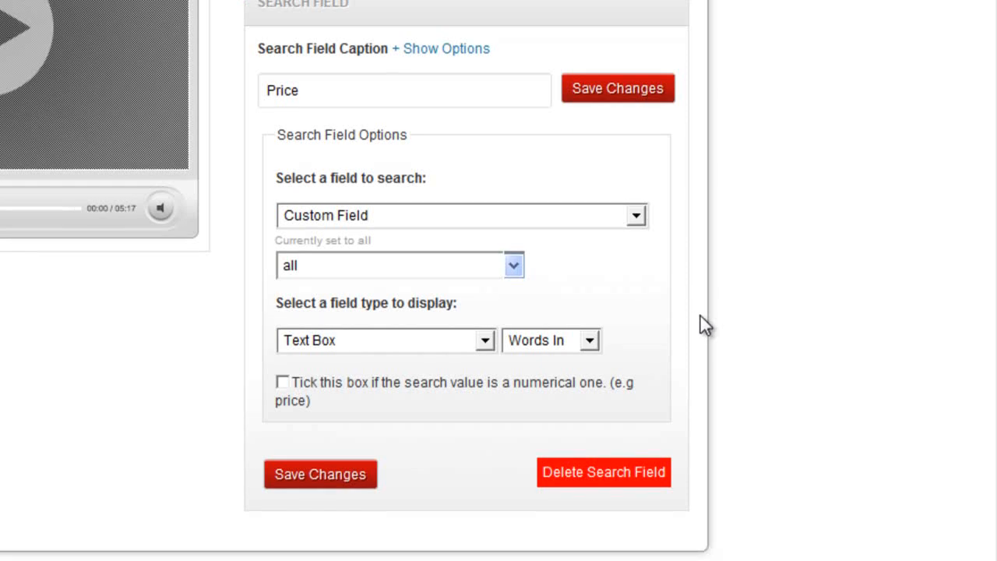
left_click(514, 266)
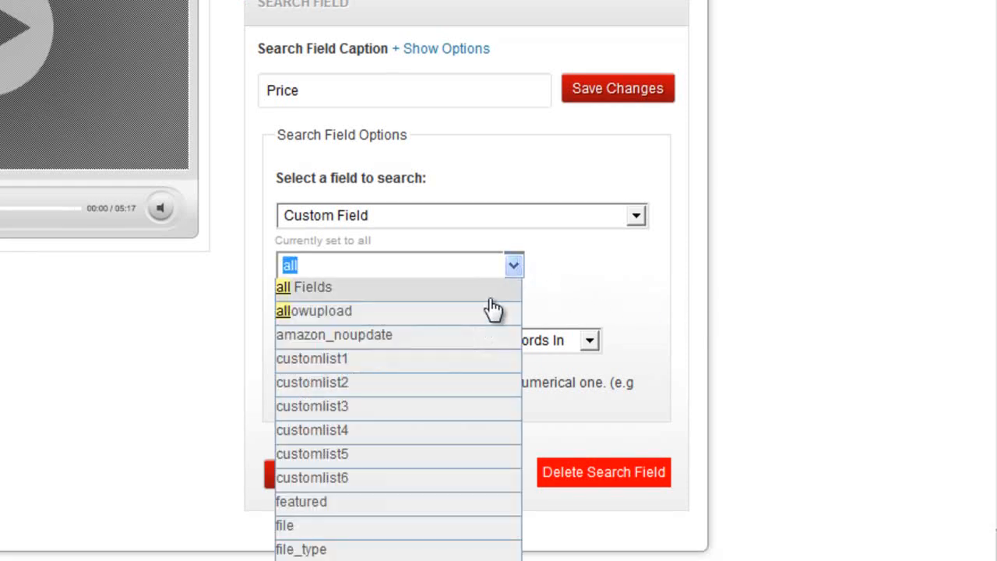
scroll(487, 312, "down", 3)
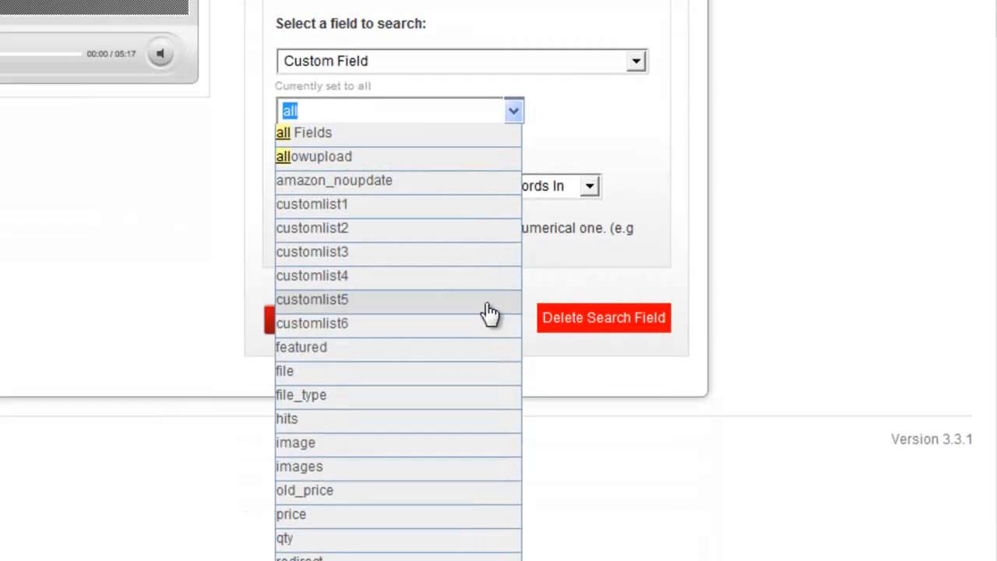
left_click(295, 516)
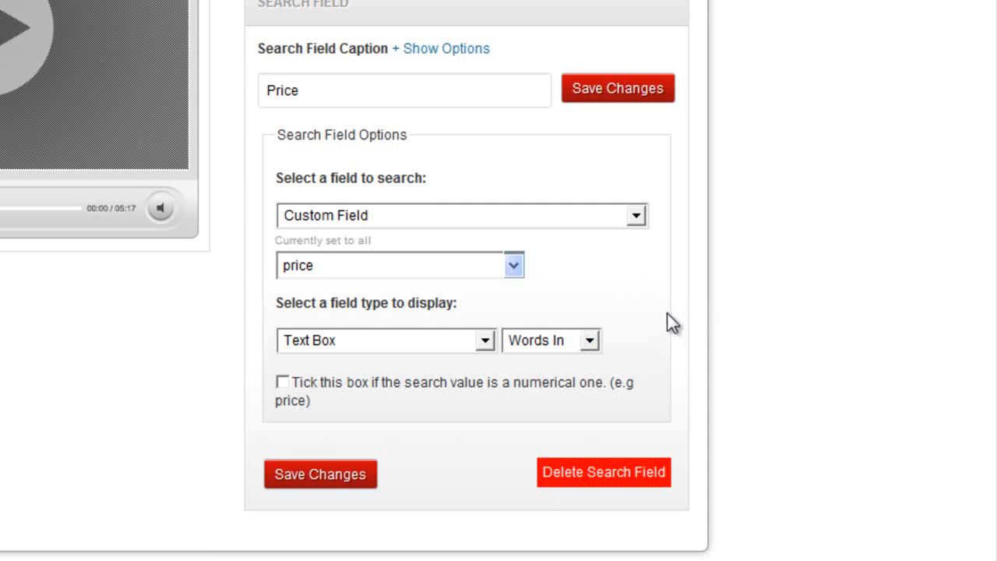
Set the Price field's display type to Drop Down List Box.
left_click(486, 339)
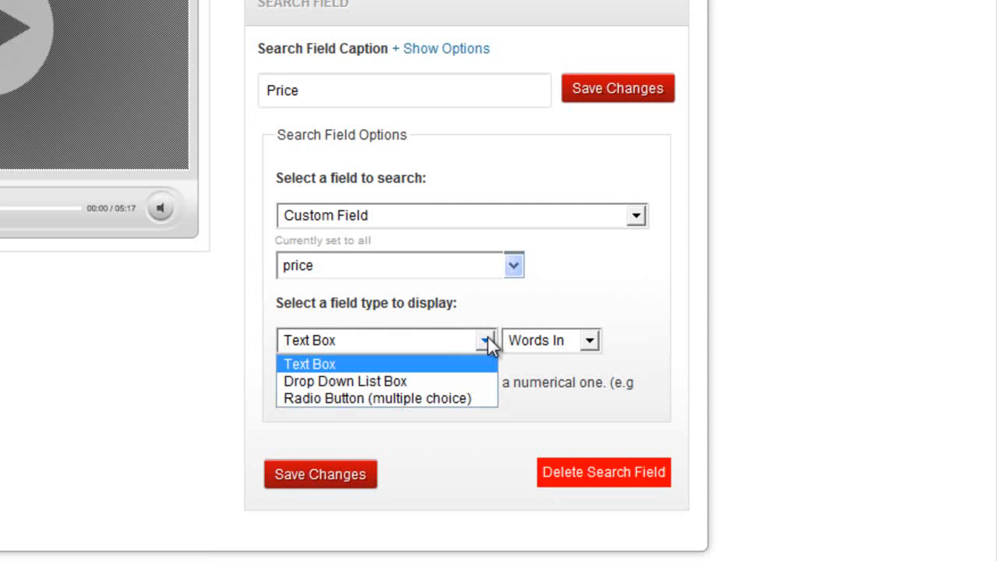
left_click(477, 385)
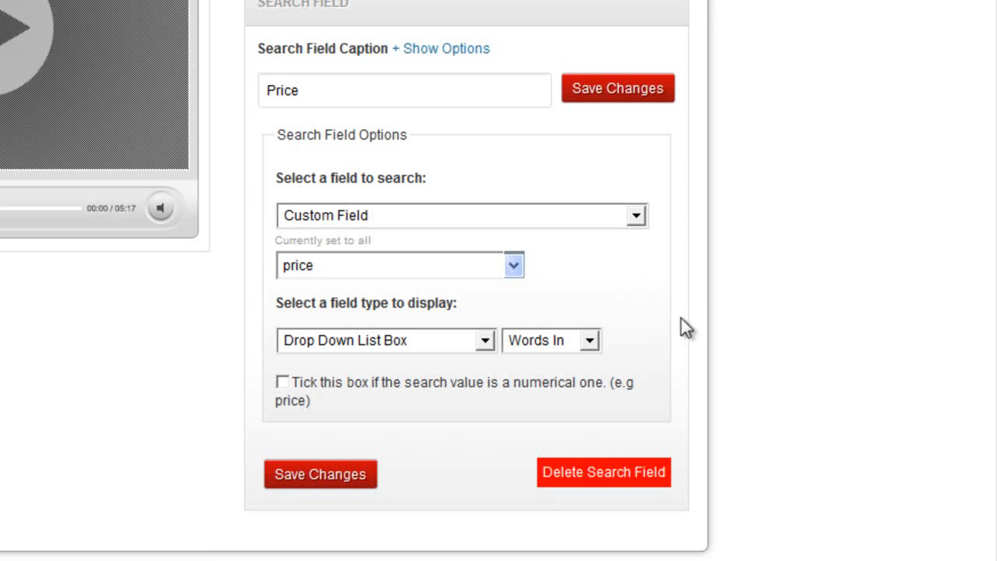
left_click(423, 342)
left_click(432, 382)
left_click(421, 345)
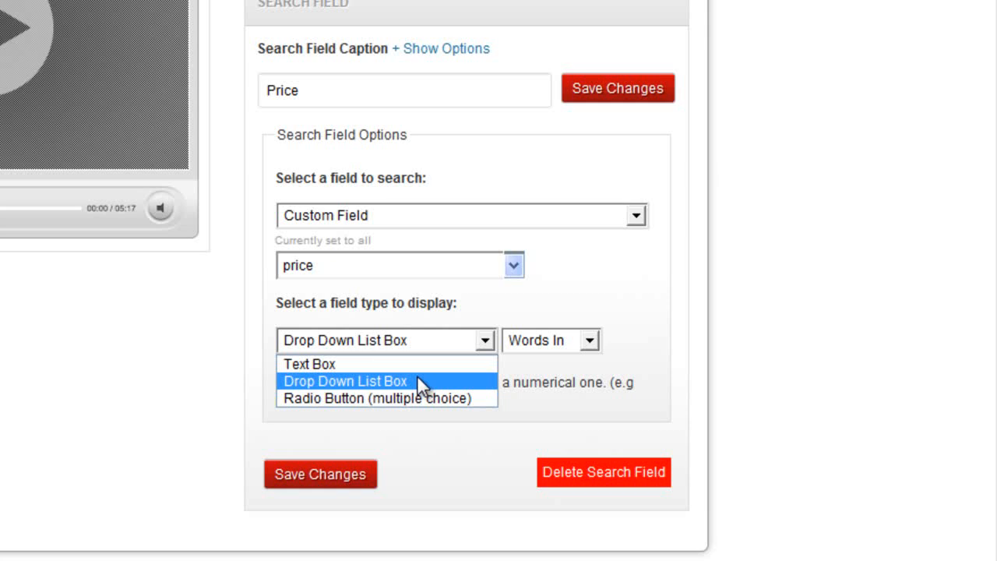
left_click(417, 380)
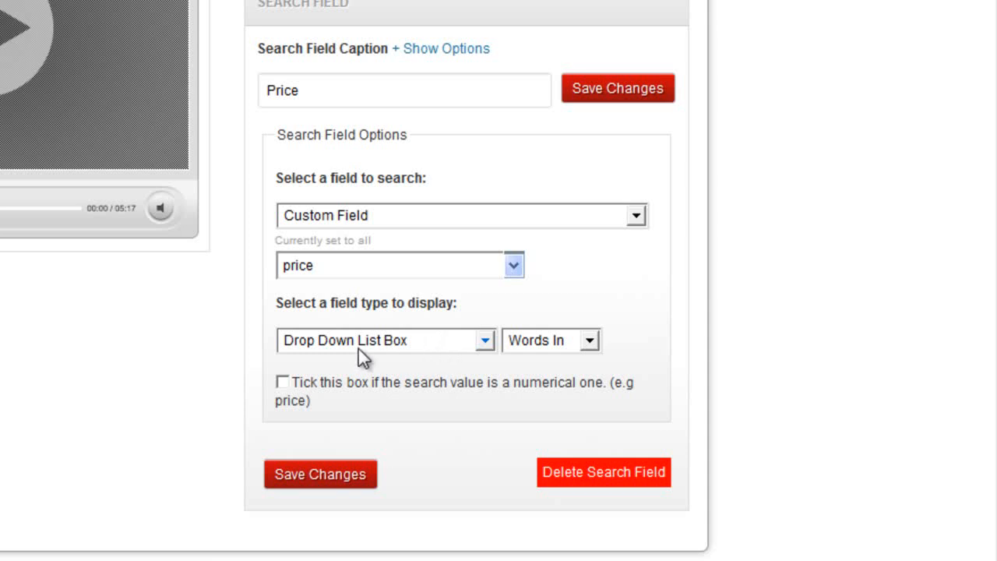
Set the Price field's comparison type to Range and mark its search value as numerical.
left_click(592, 340)
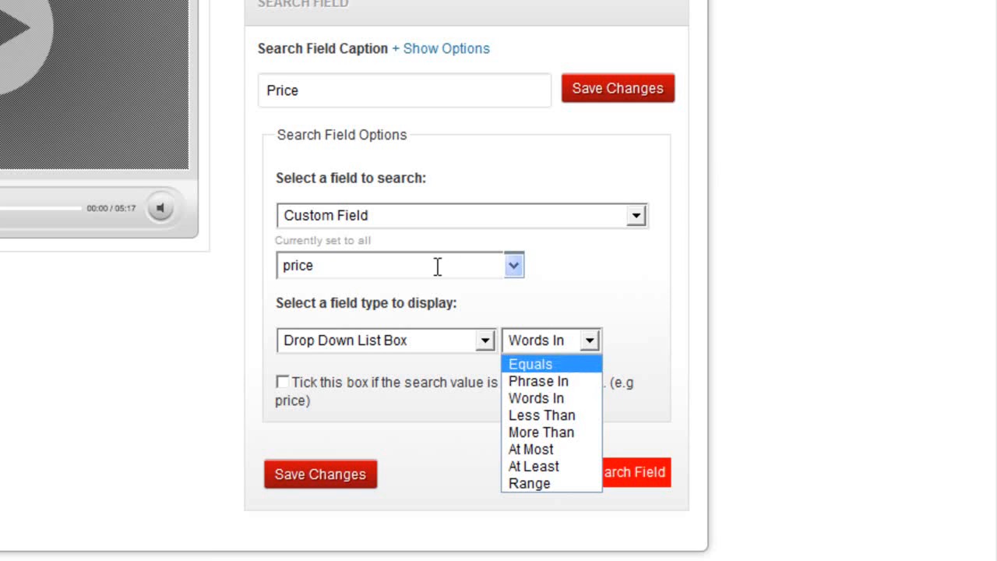
left_click(616, 293)
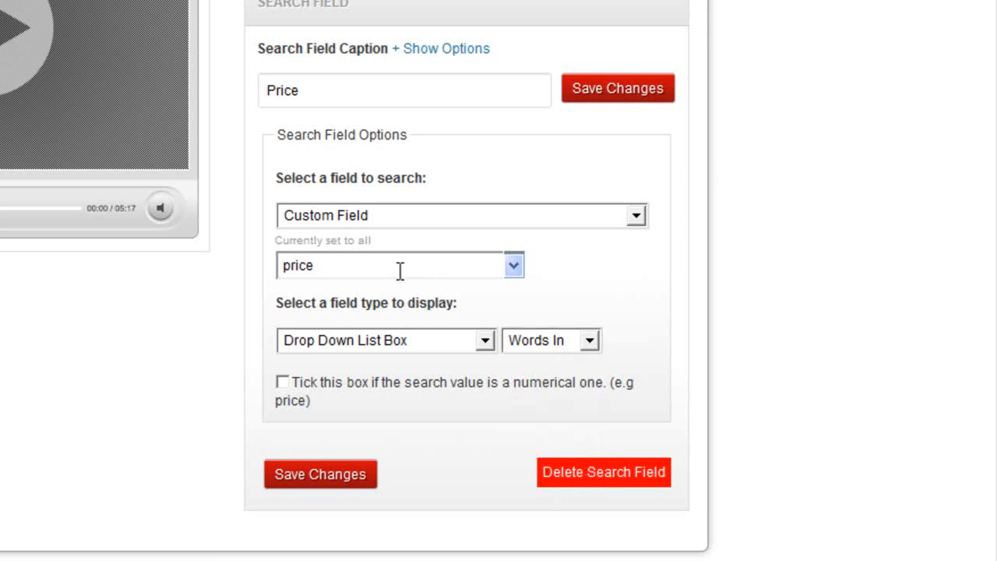
left_click(549, 347)
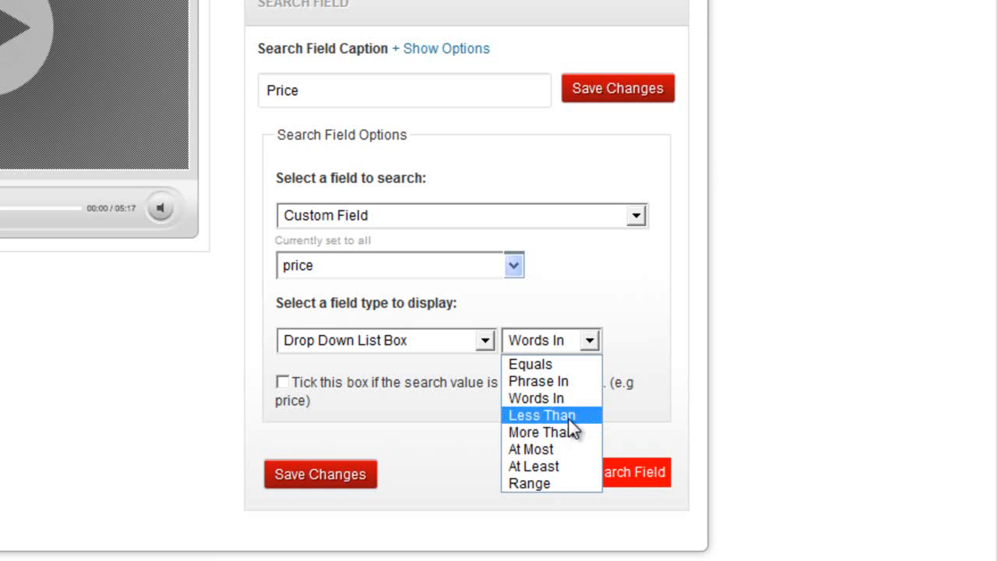
left_click(546, 483)
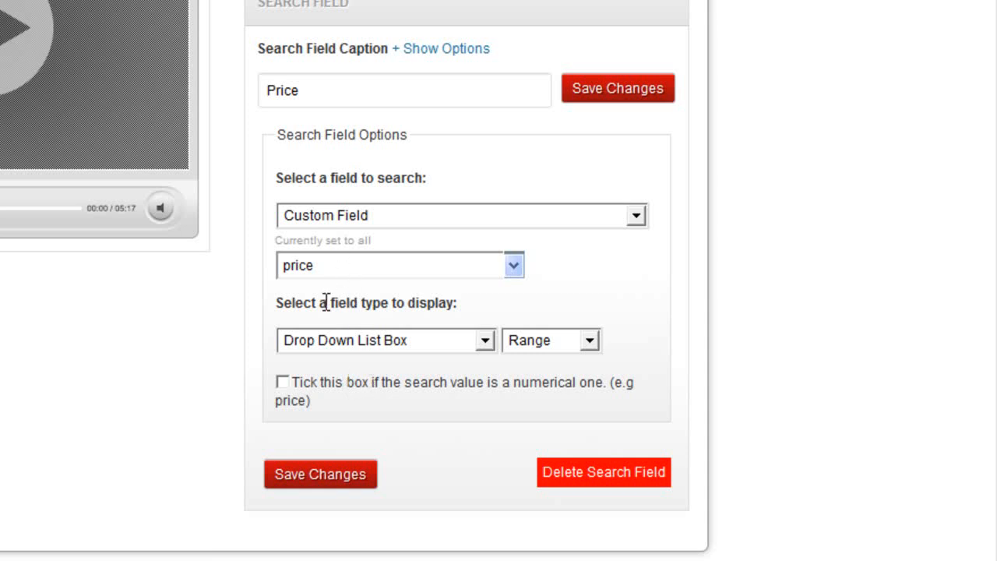
left_click(283, 383)
Recheck the Price field's caption, source and comparison type, keep Range, and save the search field.
left_click(309, 92)
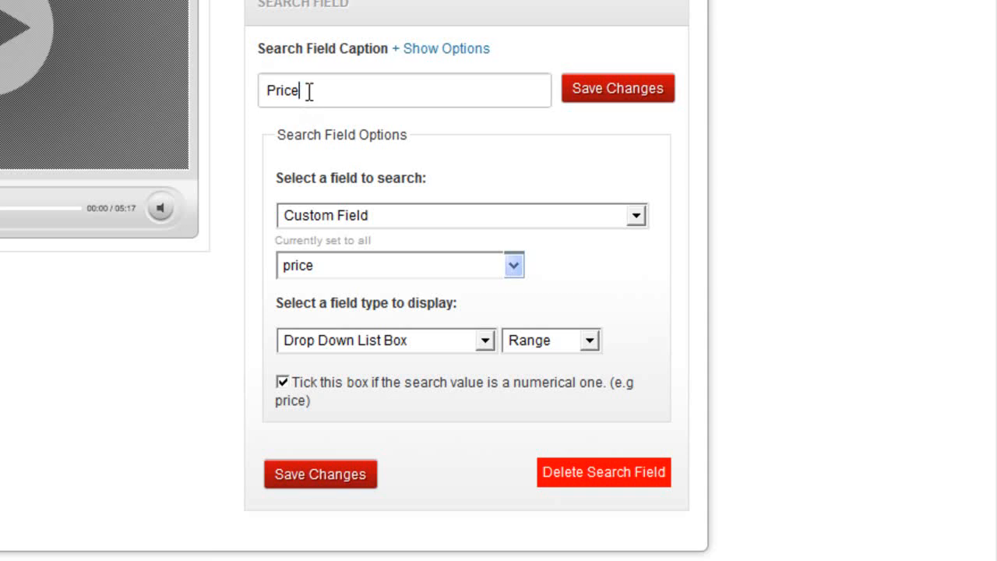
left_click(375, 218)
left_click(379, 198)
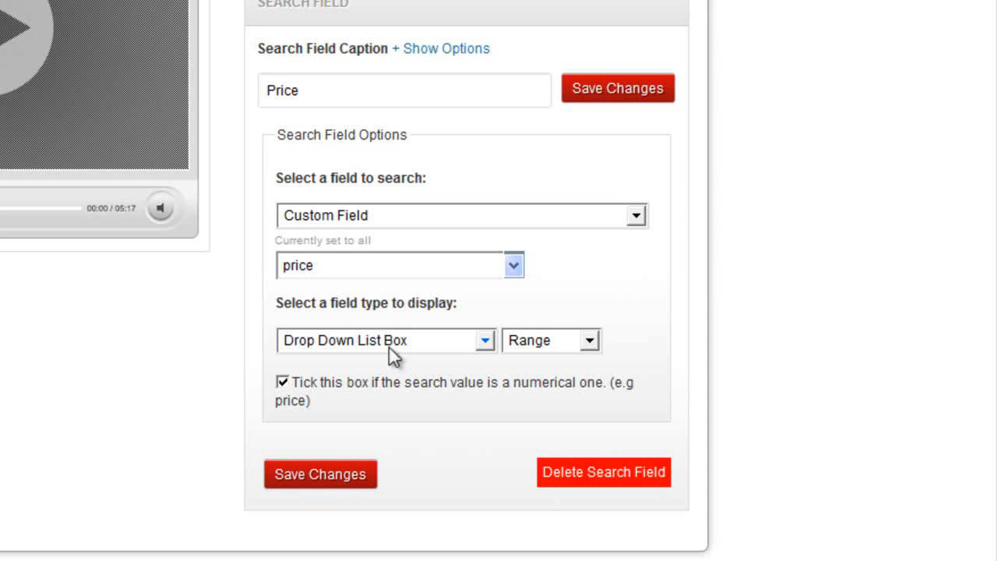
left_click(568, 344)
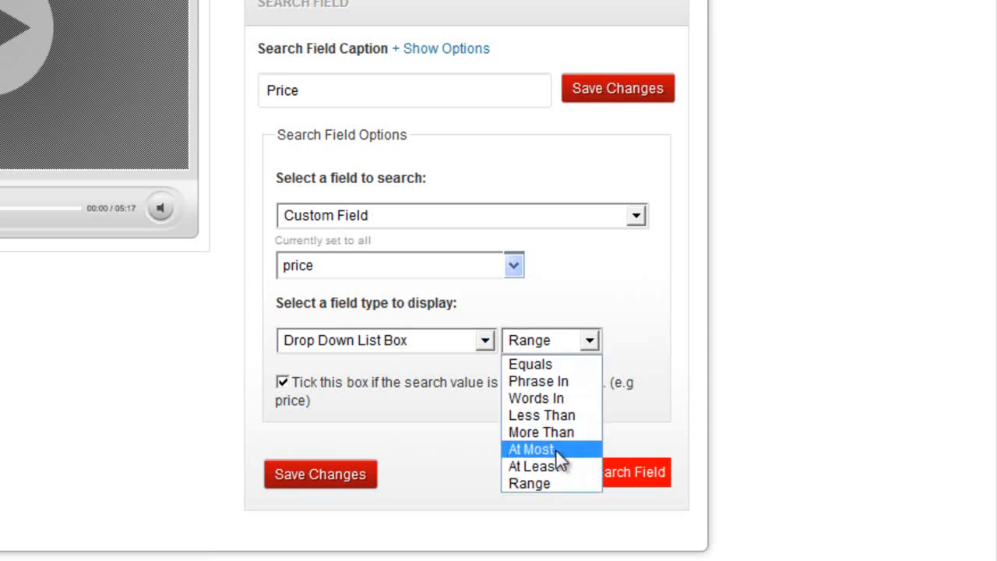
left_click(558, 479)
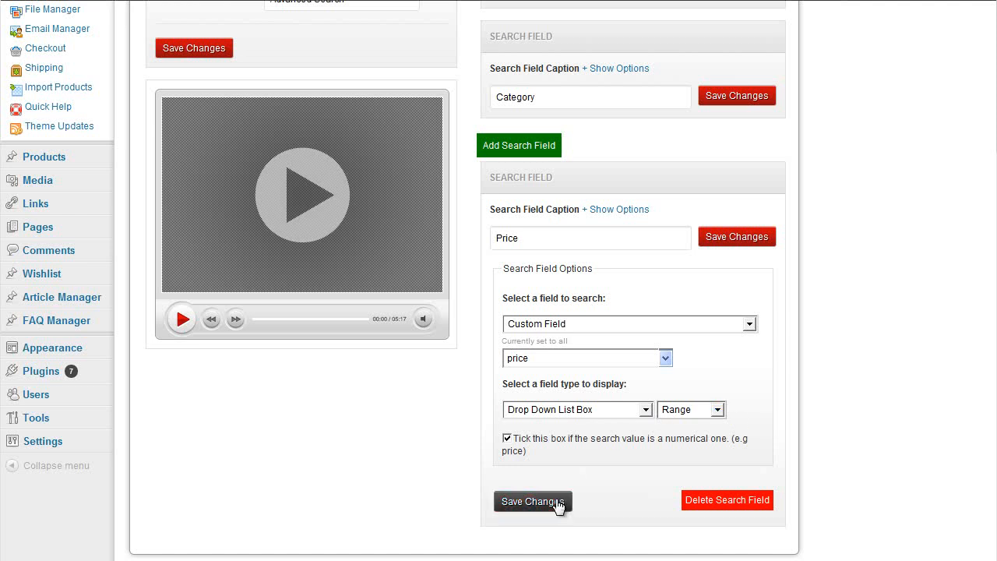
left_click(552, 506)
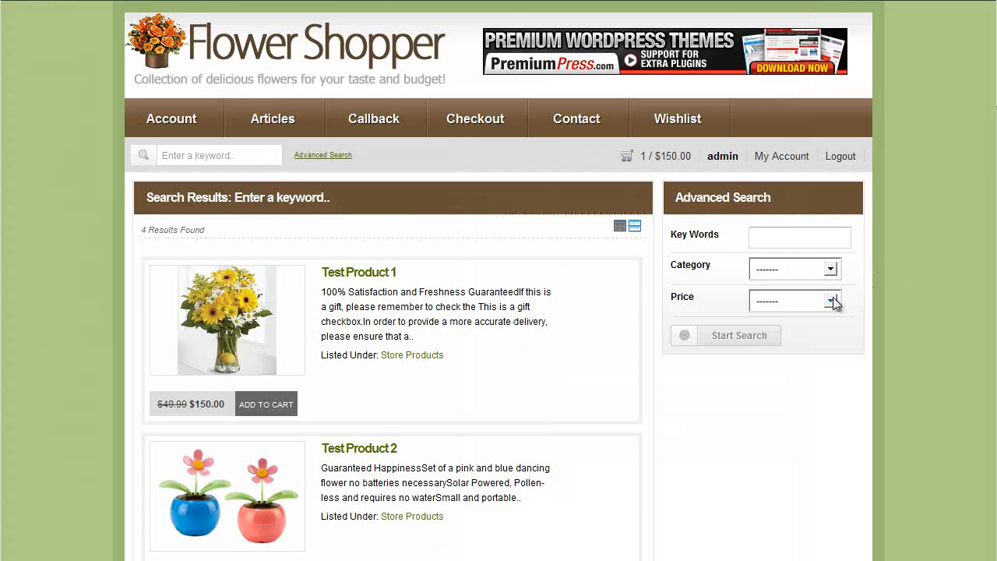
Examine the values offered in the Price list of the store's Advanced Search box.
left_click(831, 301)
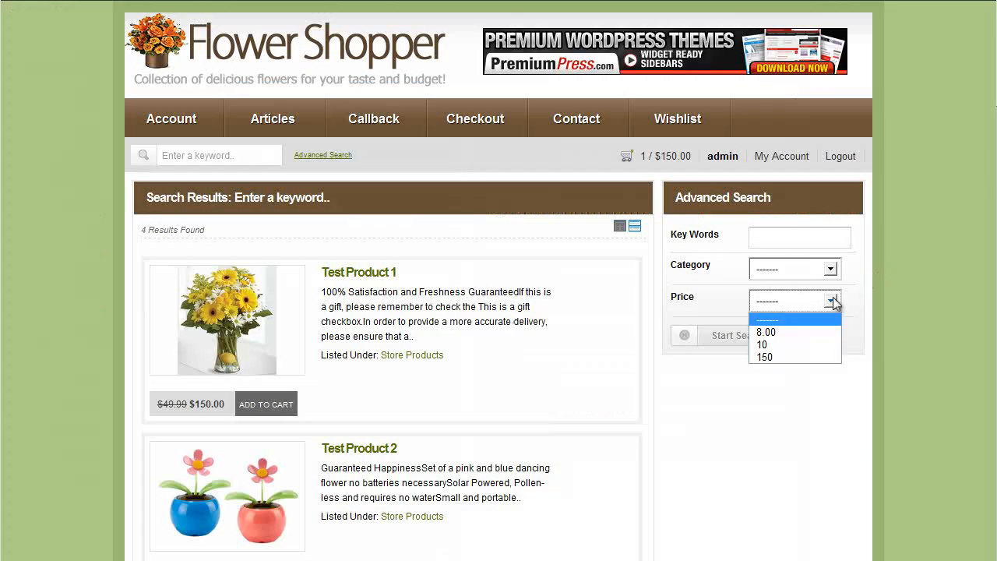
left_click(814, 325)
left_click(837, 299)
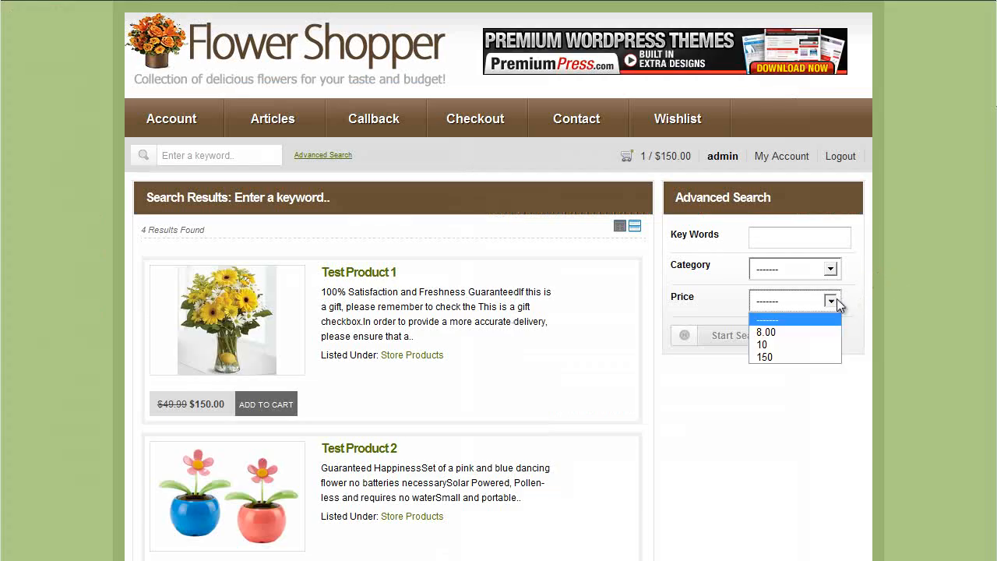
left_click(830, 335)
scroll(659, 332, "down", 1)
scroll(658, 340, "up", 1)
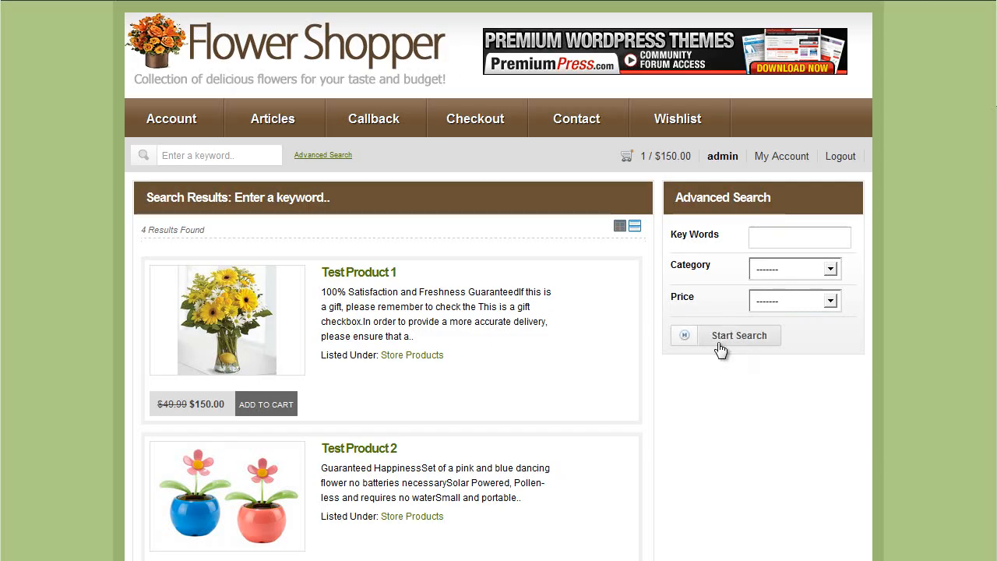
left_click(820, 303)
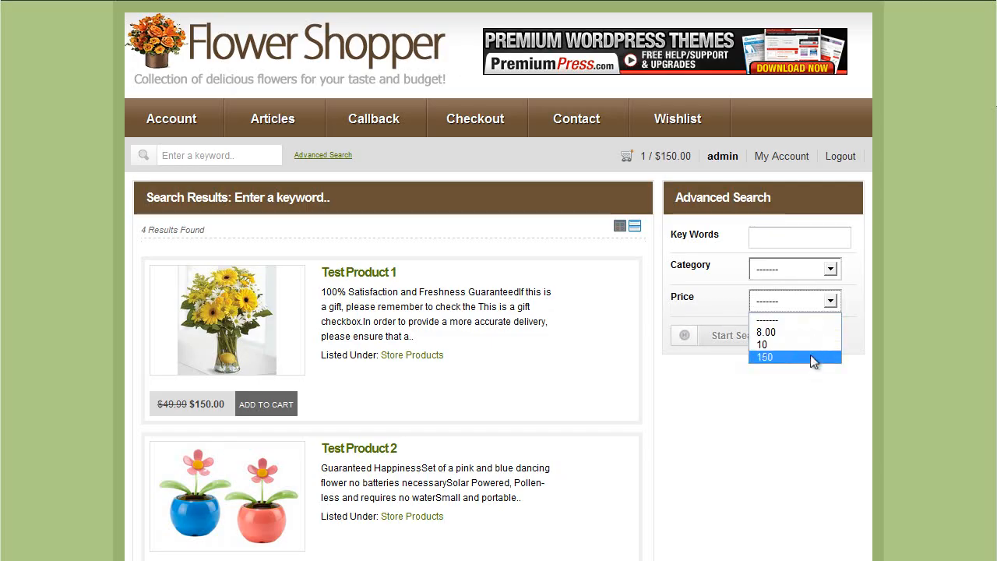
left_click(867, 304)
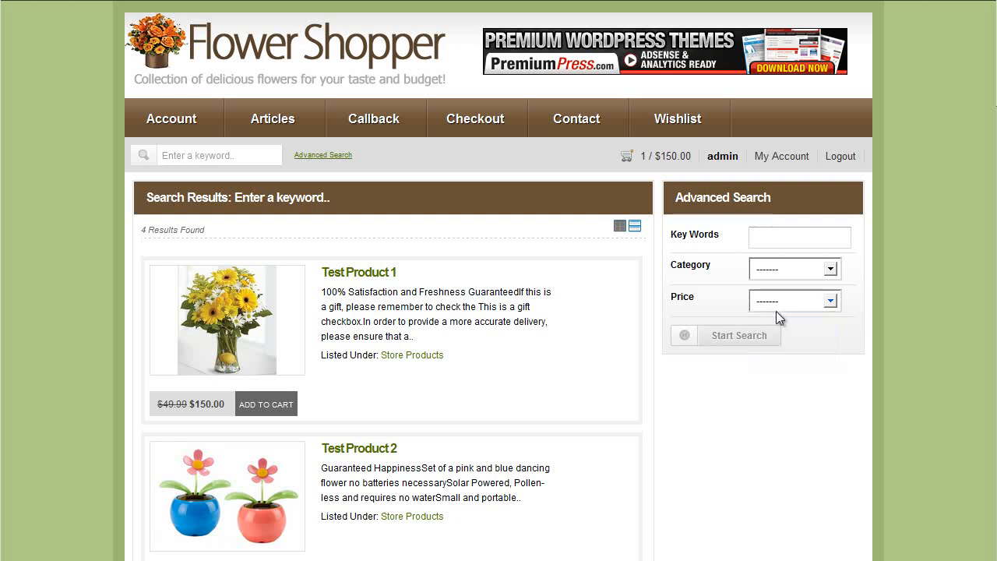
Compare the options of the Category list with those of the Price list in the store's Advanced Search box.
left_click(789, 270)
left_click(856, 284)
left_click(832, 269)
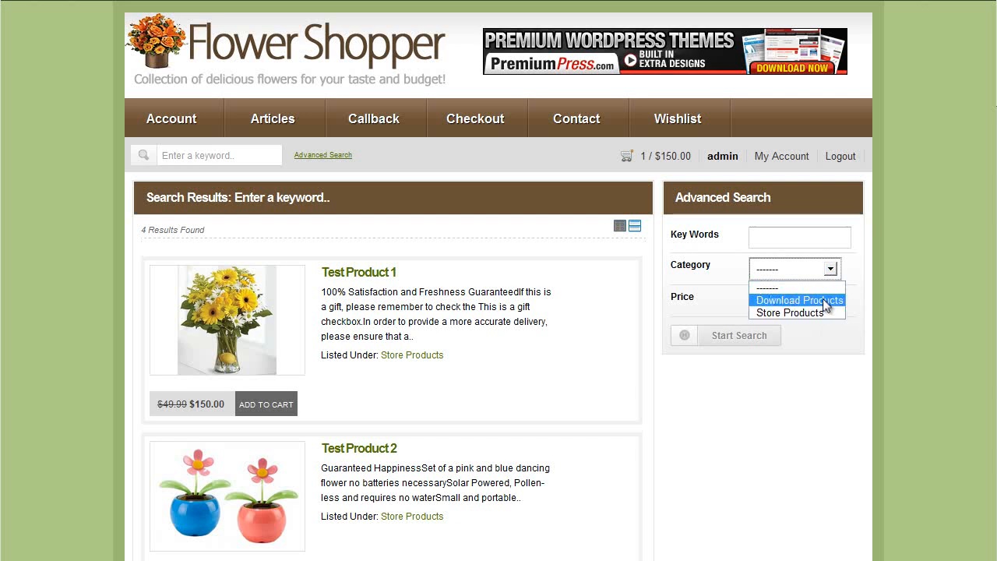
left_click(867, 293)
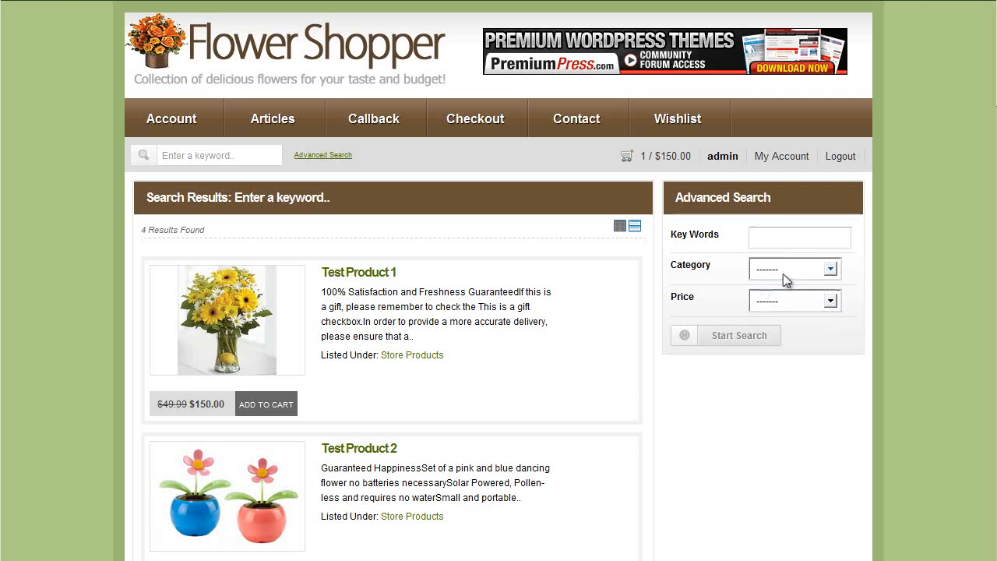
left_click(803, 306)
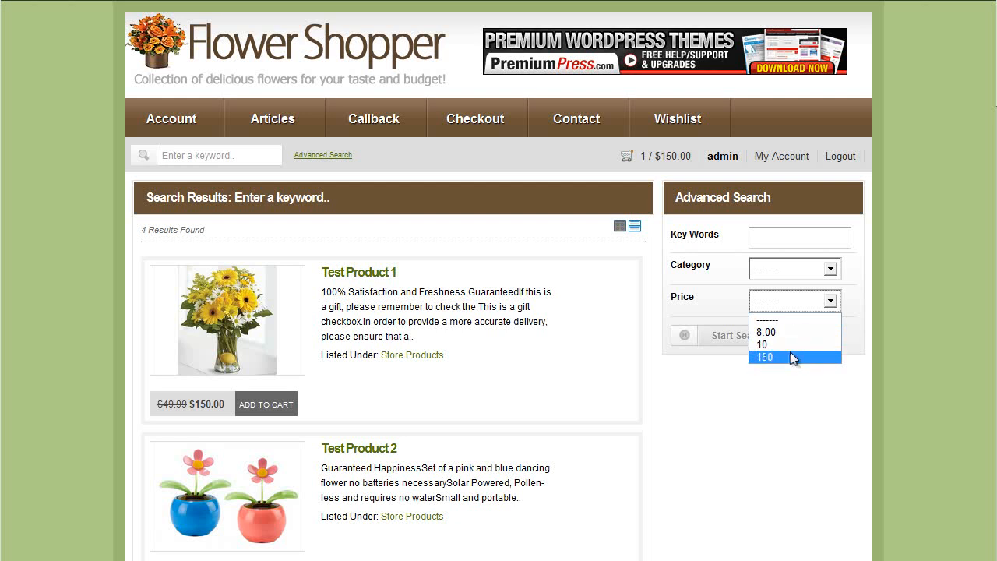
left_click(855, 314)
scroll(834, 318, "down", 1)
scroll(831, 319, "up", 1)
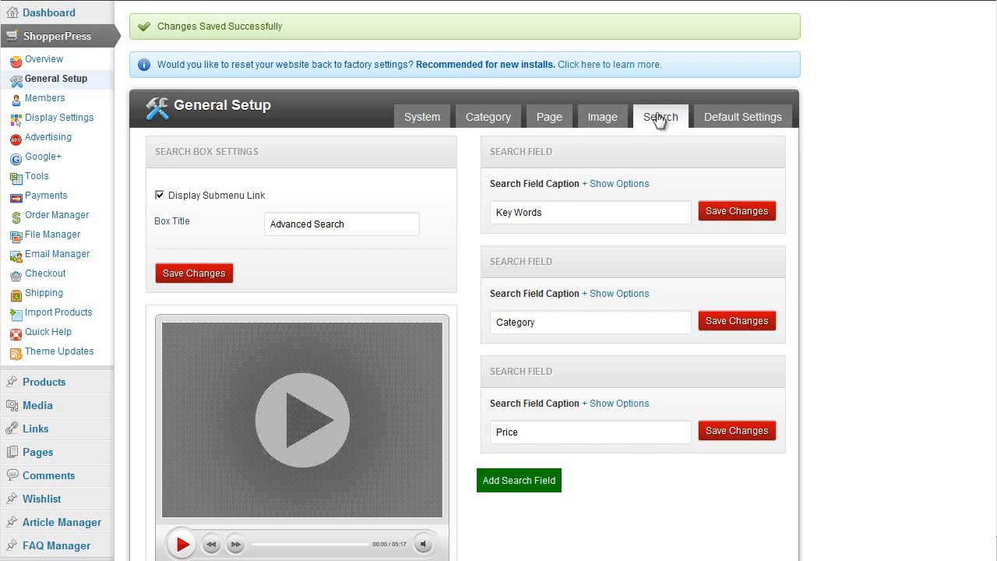
In the General Setup search settings, expand the saved Price field's options down to the drop-down list customization.
scroll(857, 207, "down", 1)
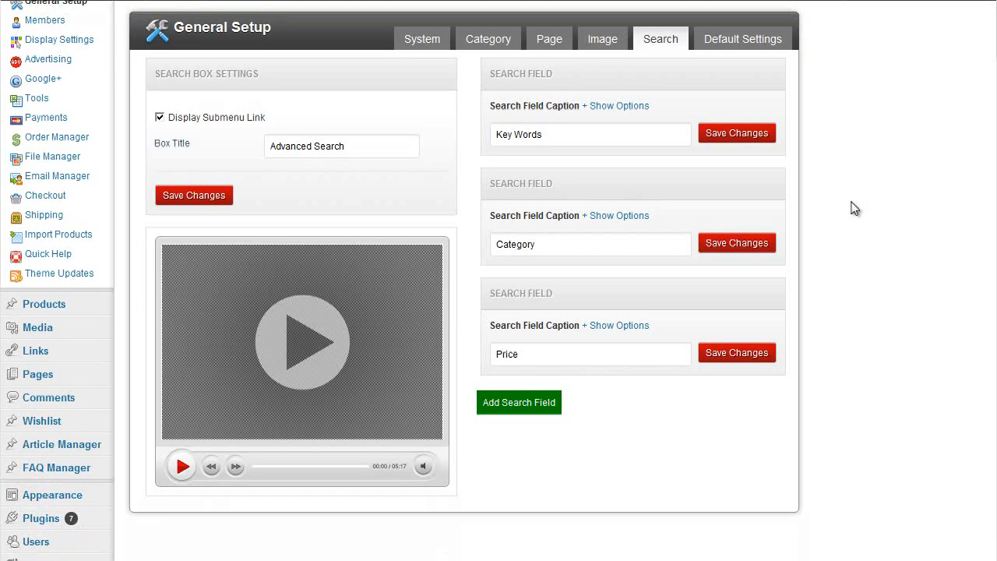
left_click(617, 328)
scroll(614, 327, "down", 4)
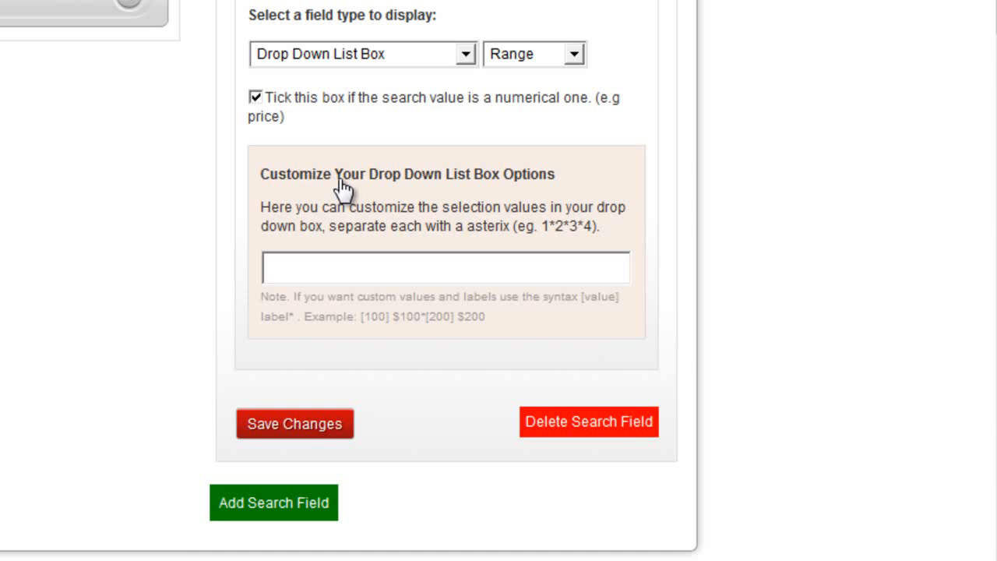
left_click(501, 265)
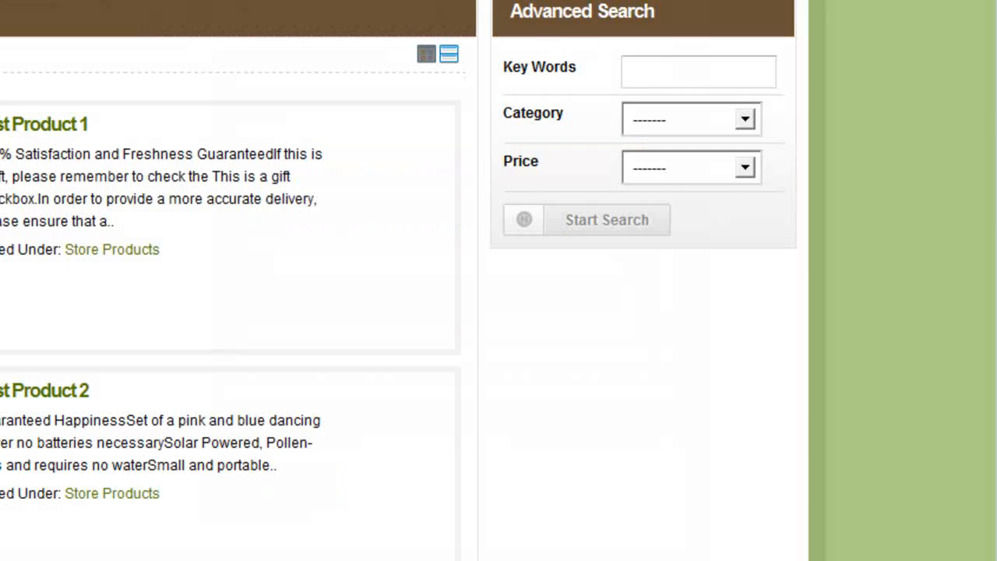
Check the default Price list values on the store page, and return to the Price field's drop-down list customization.
left_click(668, 172)
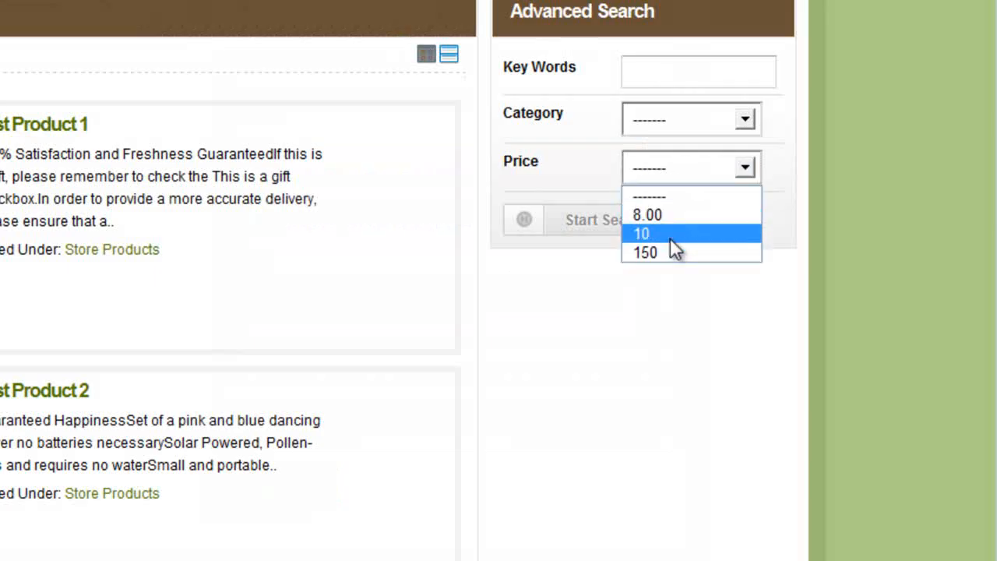
left_click(690, 195)
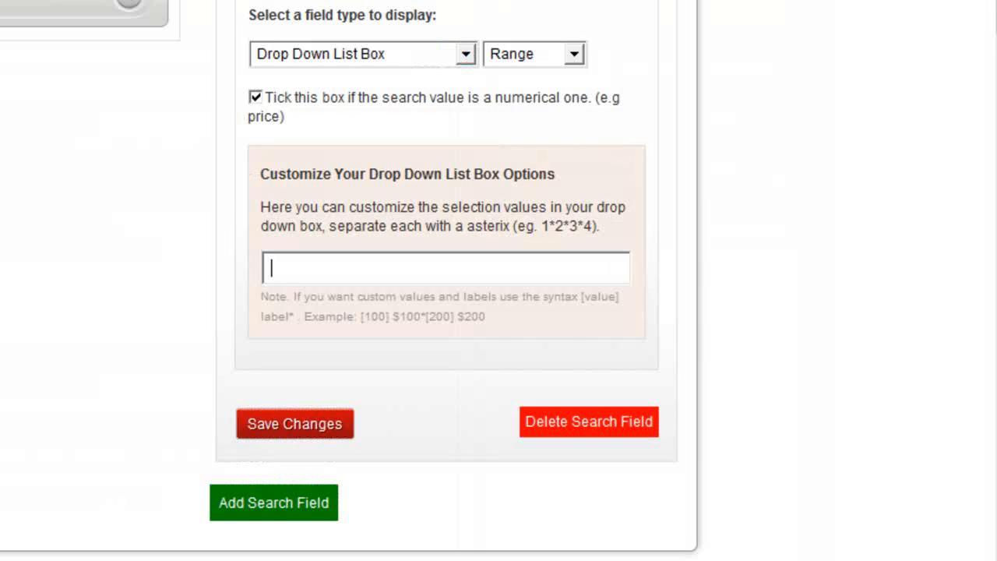
left_click(368, 268)
left_click(641, 204)
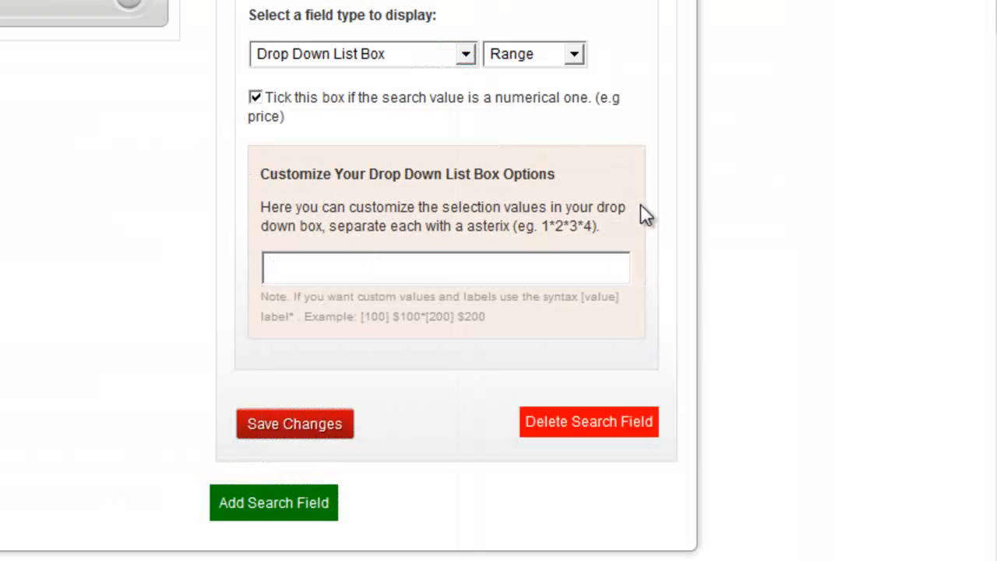
Set the Price field's custom drop-down values to 1*2*3*4*5 and save the changes.
left_click(531, 264)
type("1")
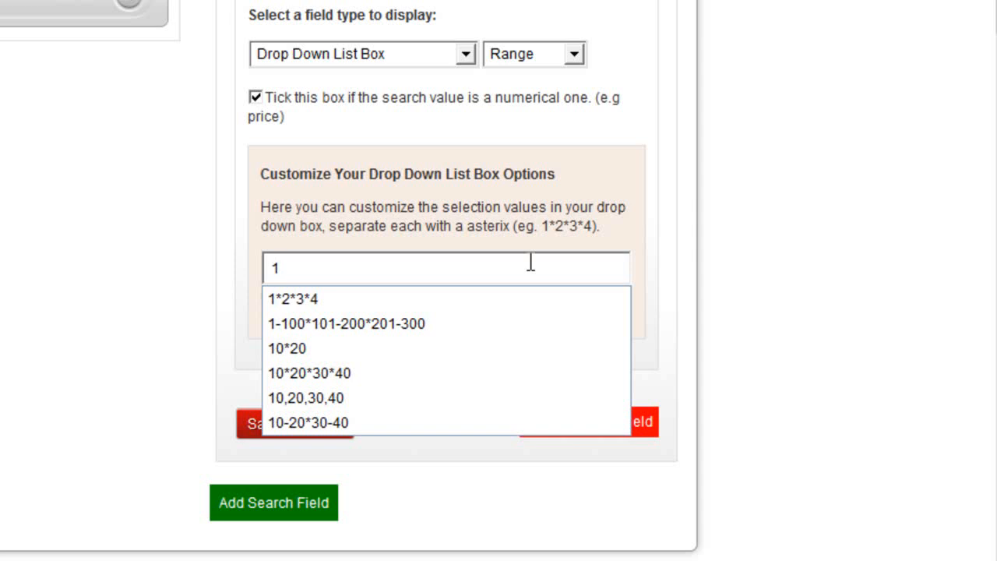
type("*")
left_click(757, 232)
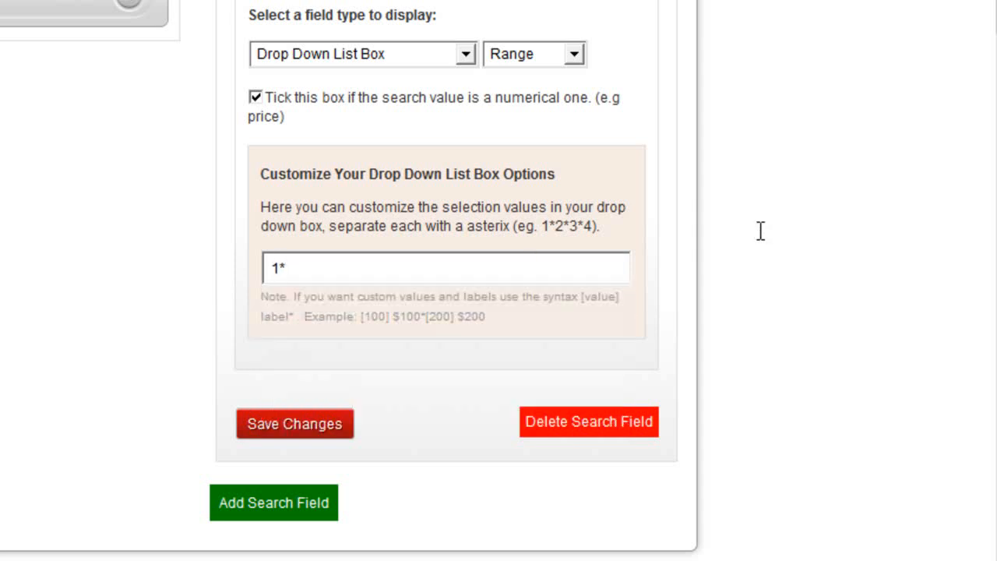
double_click(283, 268)
left_click(287, 268)
left_click_drag(281, 268, 288, 268)
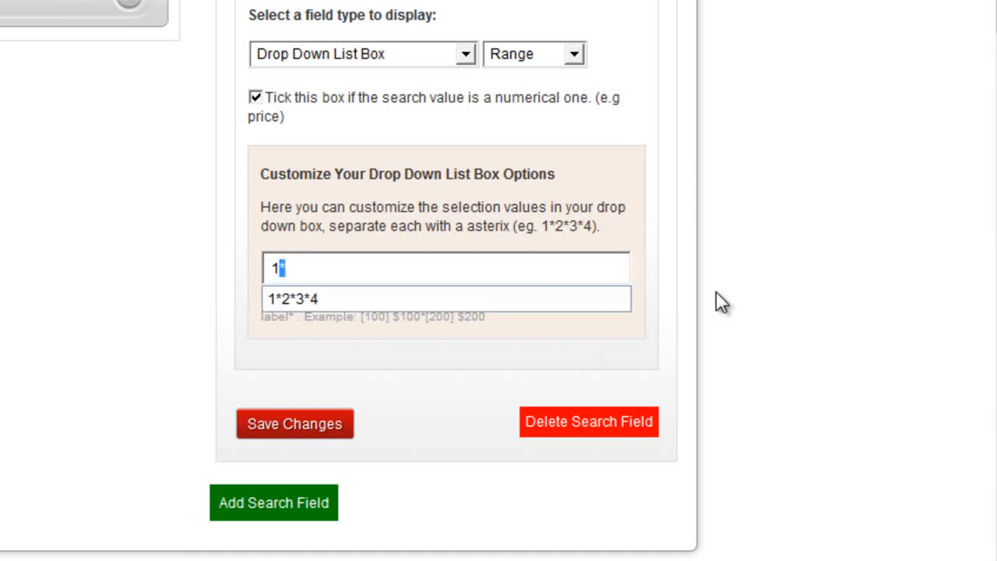
left_click(526, 248)
left_click(293, 270)
type("2*3*4*5")
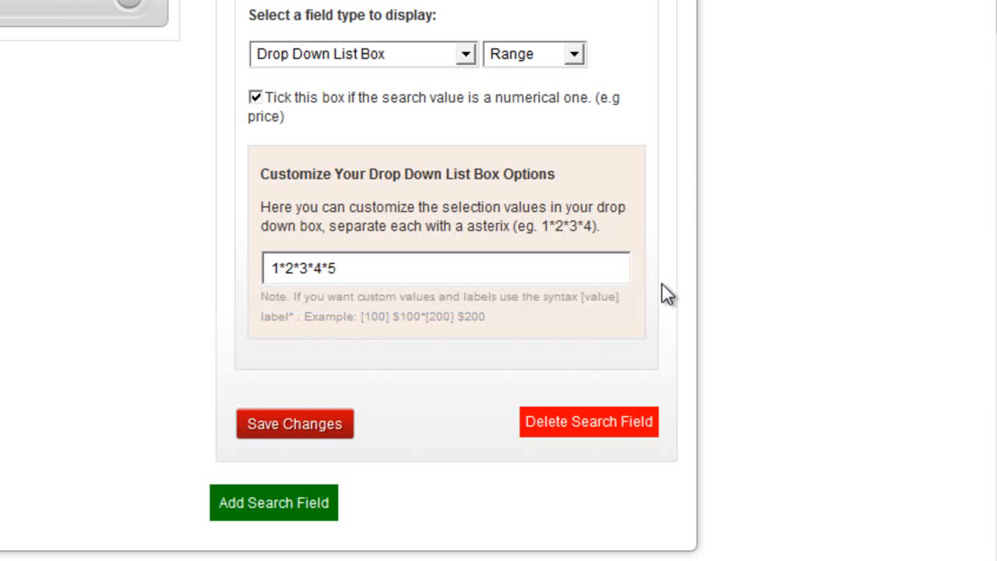
left_click(311, 431)
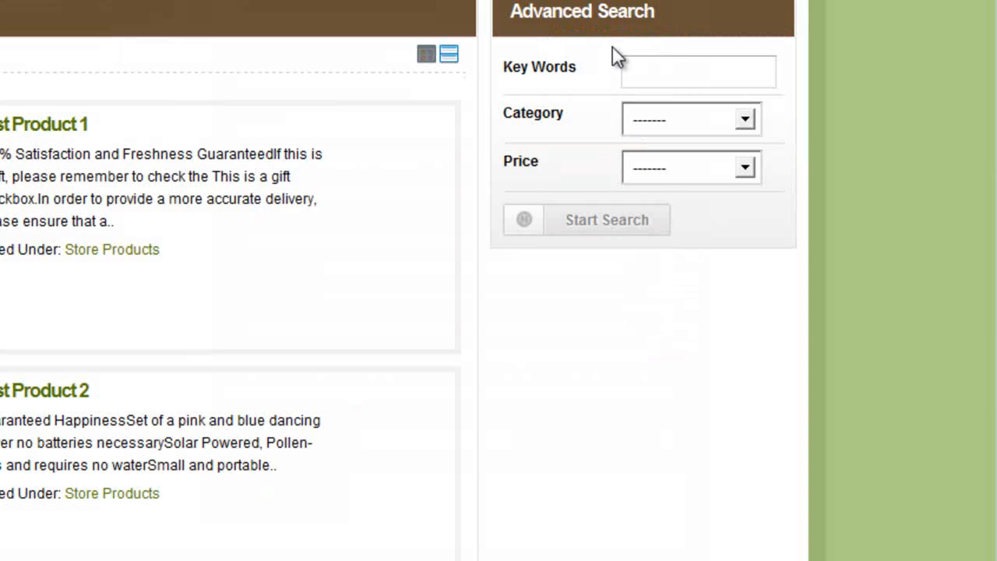
Reload the store page and examine the custom values in the Advanced Search box's Price list.
key("F5")
left_click(654, 166)
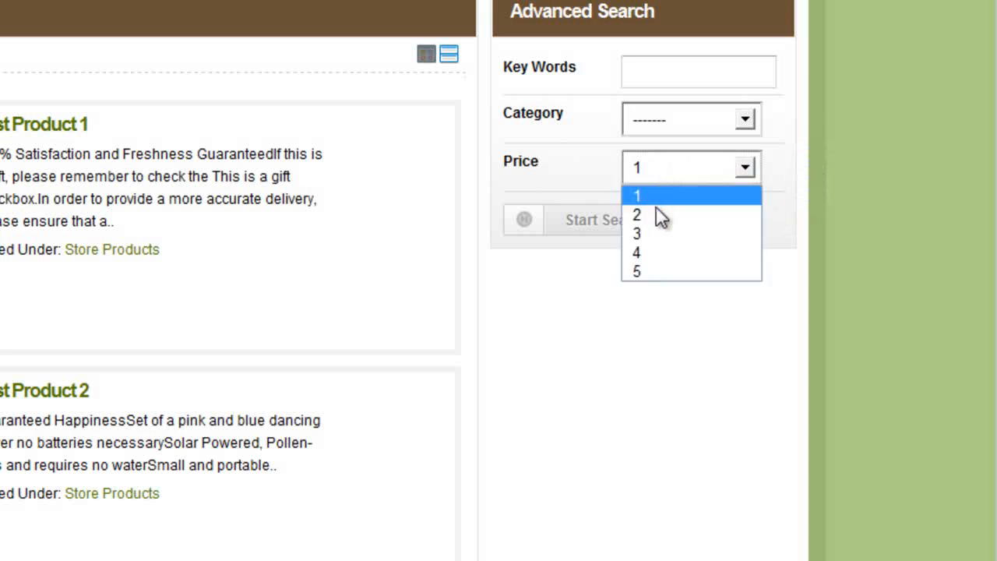
left_click(693, 290)
left_click(694, 178)
left_click(625, 164)
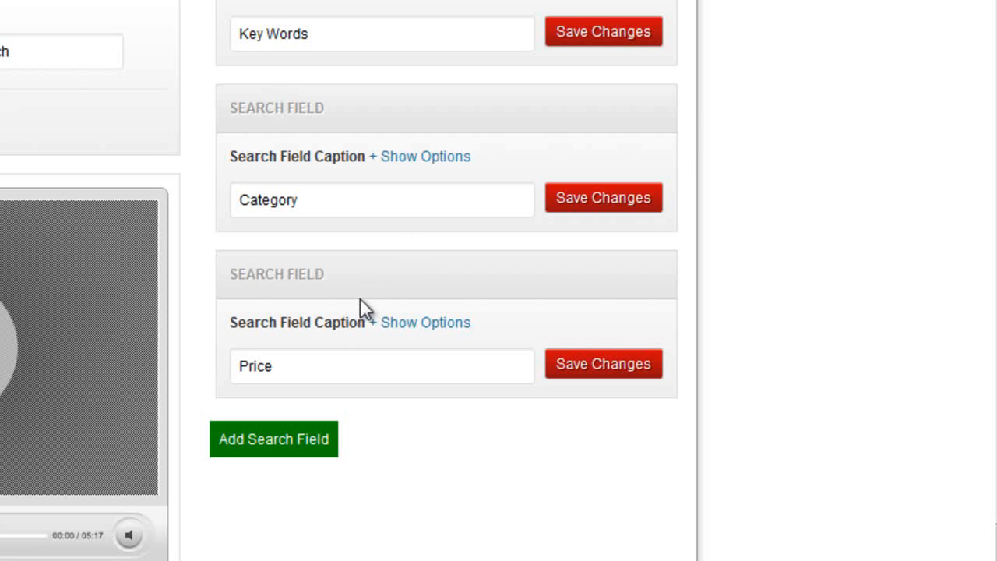
In the General Setup search settings, expand the Price field's options and clear its custom drop-down values.
left_click(412, 324)
scroll(505, 312, "down", 7)
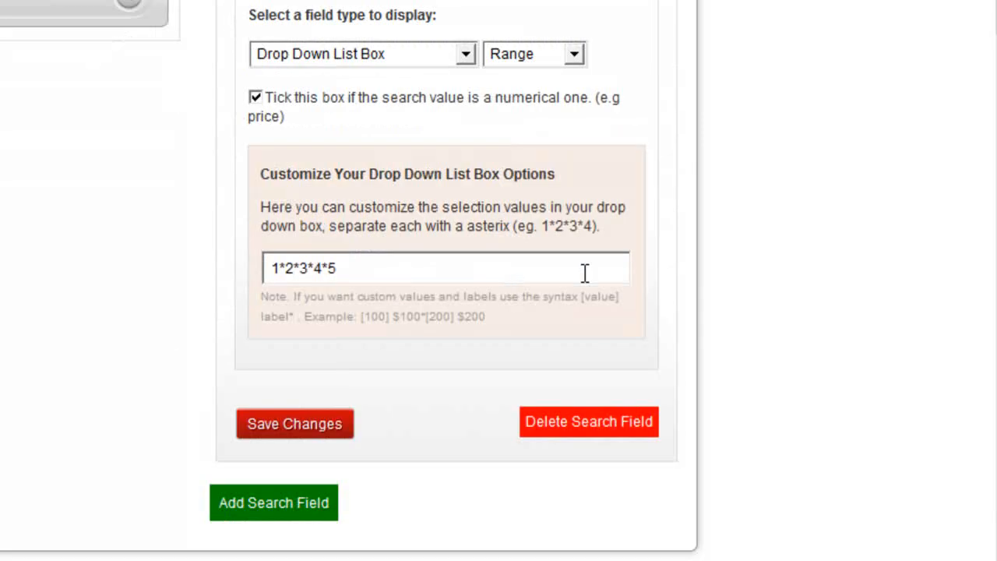
left_click_drag(337, 269, 246, 258)
key("BackSpace")
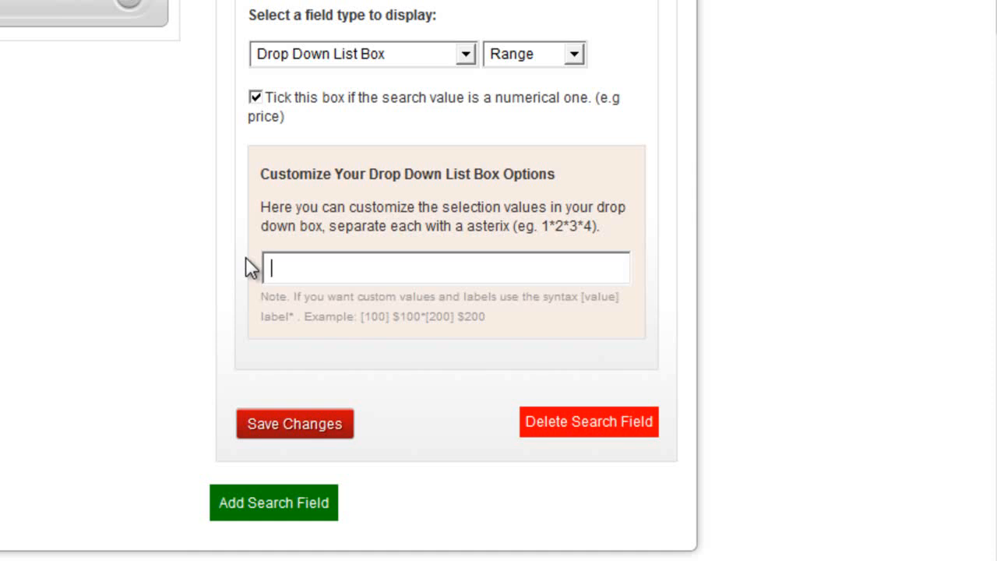
type("1-")
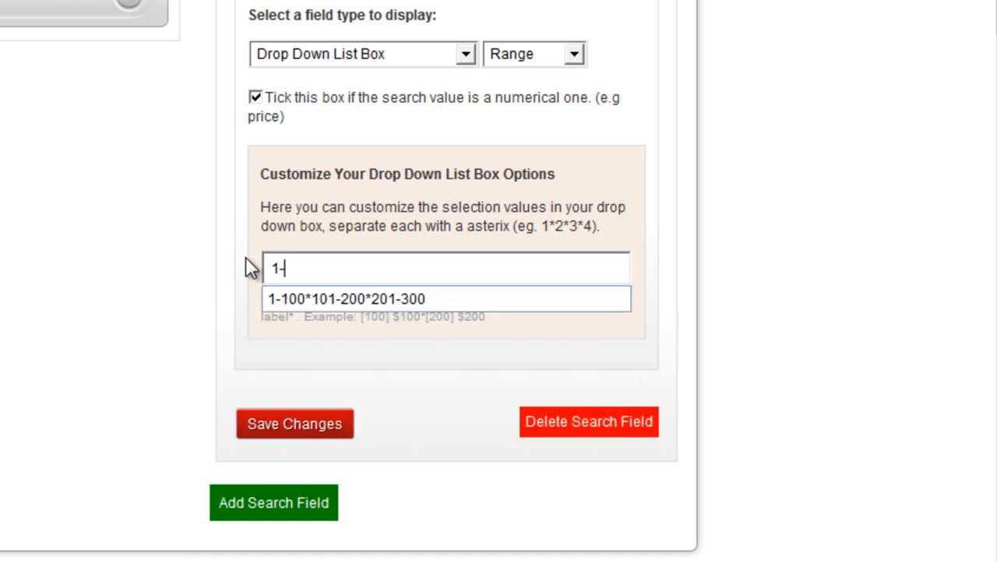
type("2*")
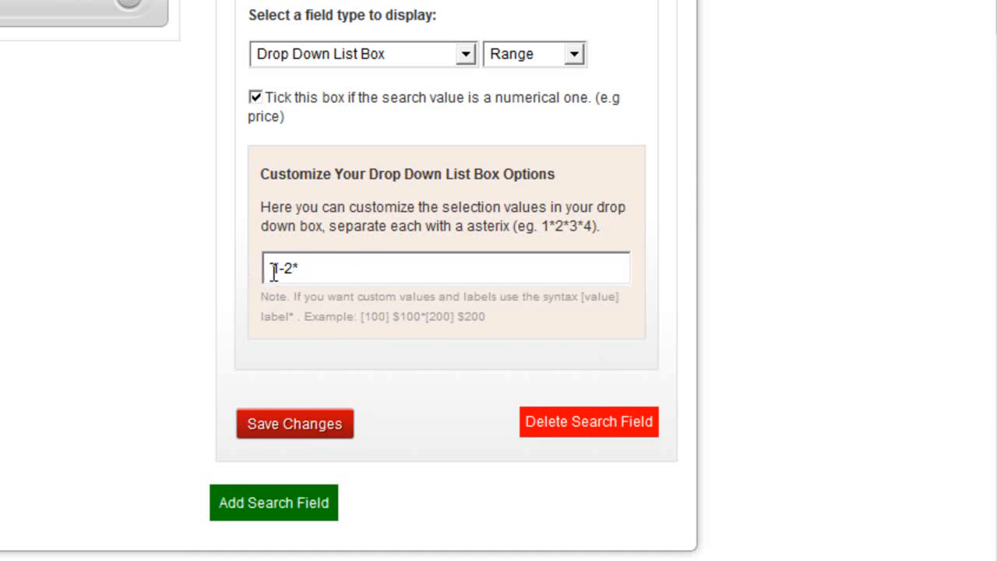
left_click_drag(303, 270, 261, 275)
key("BackSpace")
Set the Price field's custom drop-down values to the ranges 0-100*101-200 and save the changes.
type("0-1")
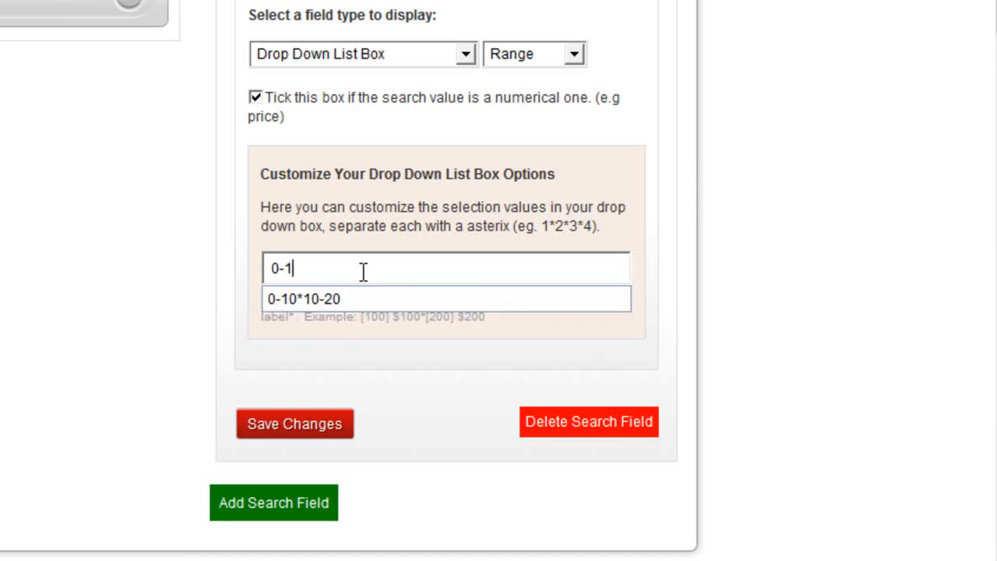
type("00*")
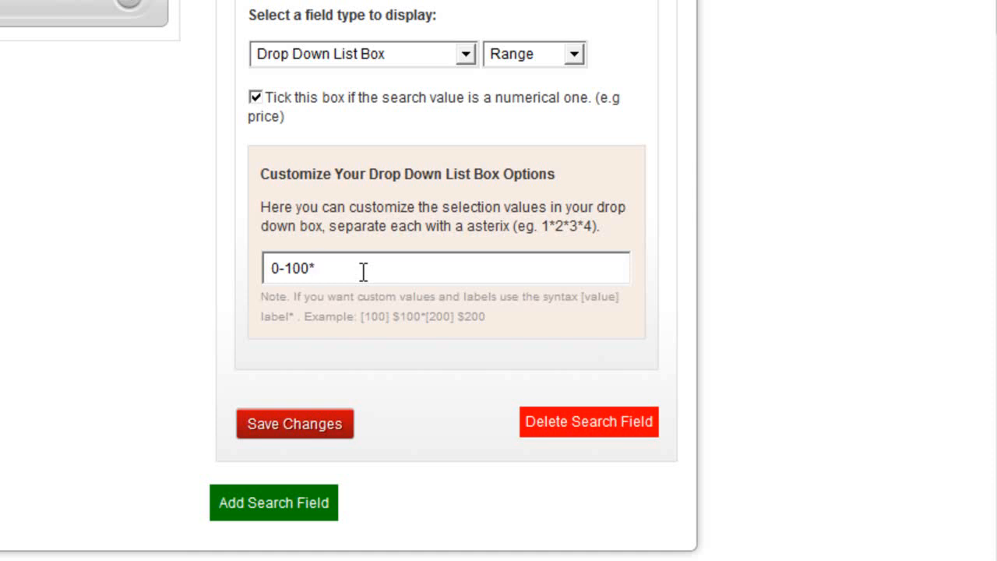
type("101-200")
left_click(334, 431)
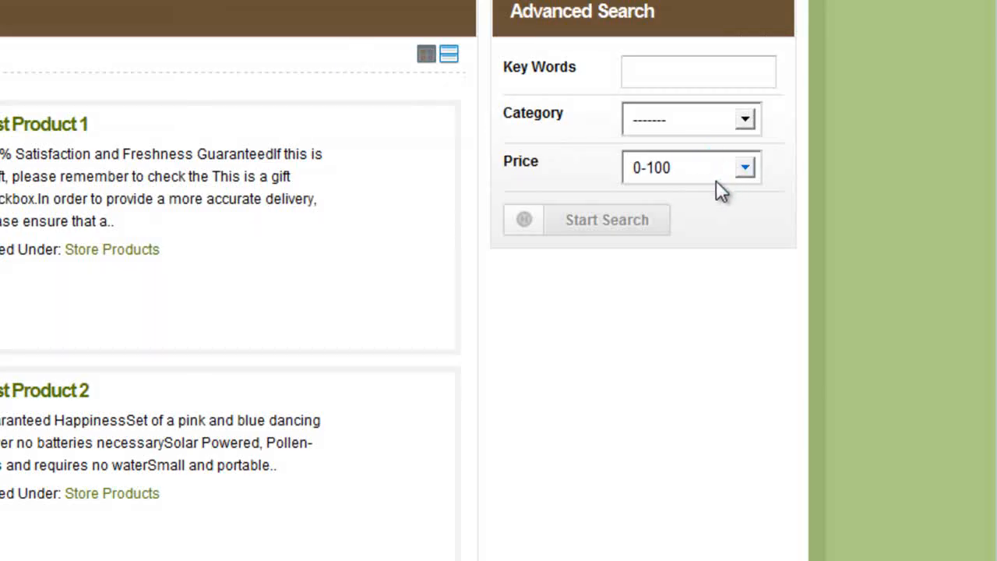
Search the store for products in the 0-100 price range and review the prices of the listed products.
left_click(723, 173)
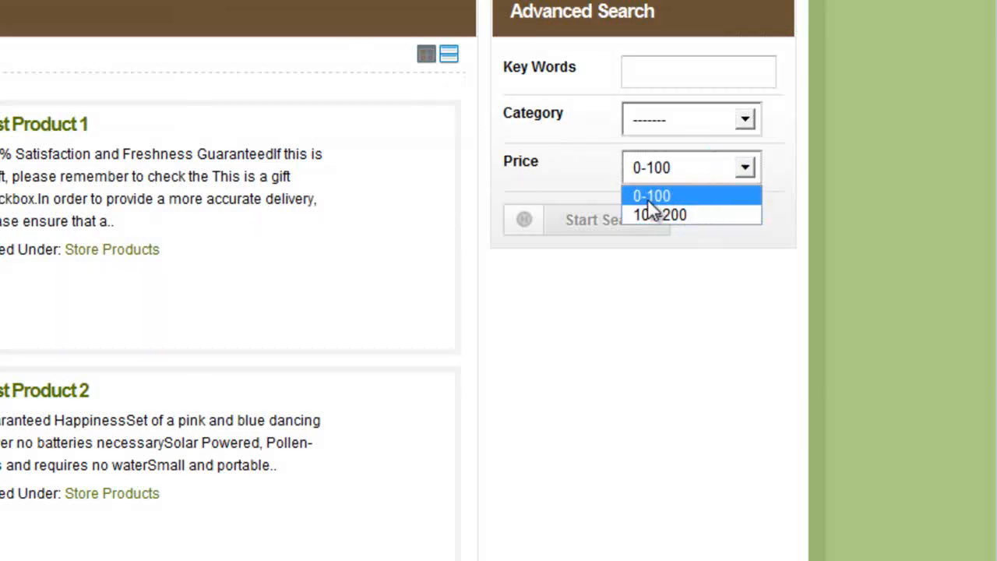
left_click(687, 213)
left_click(699, 173)
left_click(695, 195)
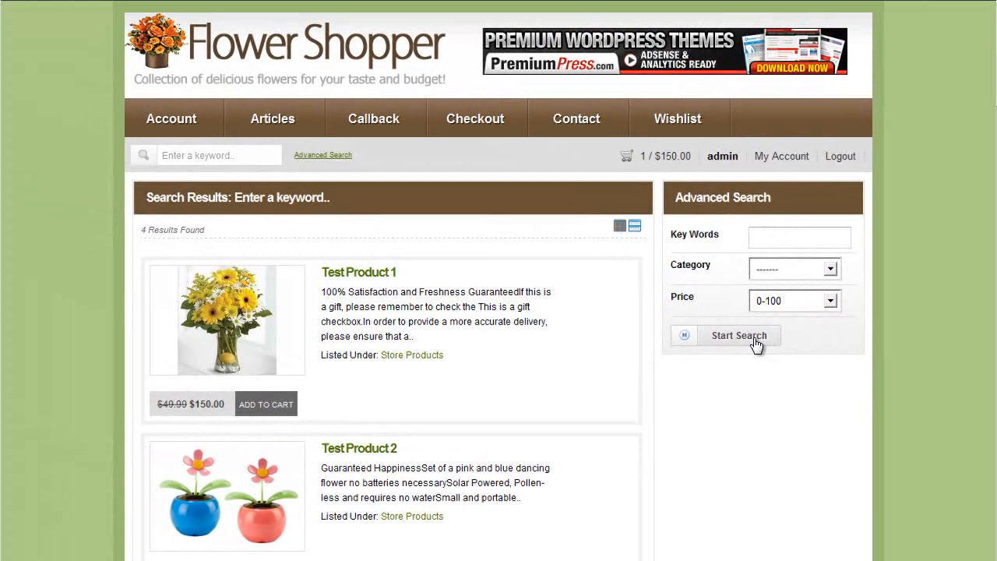
left_click(753, 338)
scroll(438, 301, "down", 1)
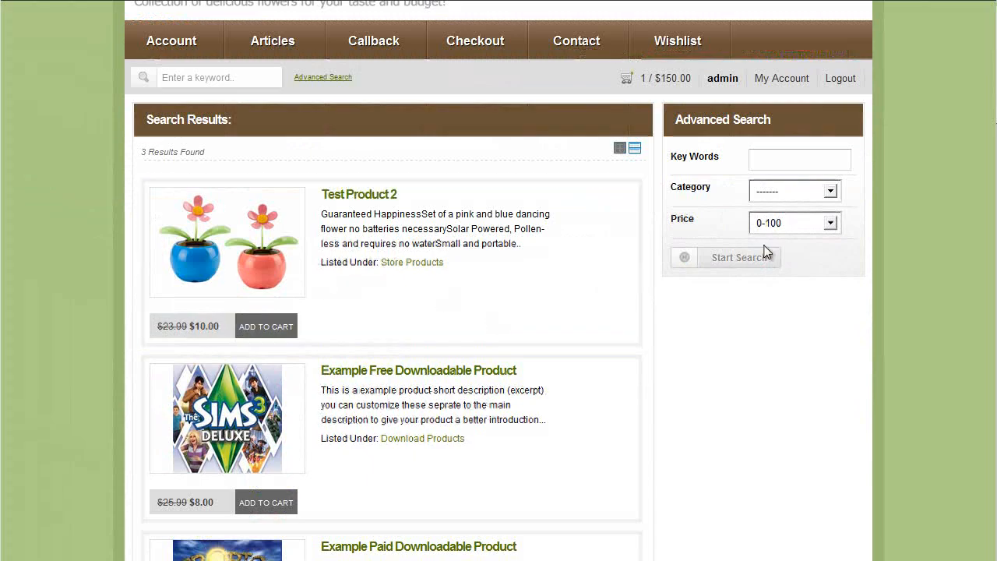
scroll(307, 258, "down", 1)
scroll(224, 244, "down", 1)
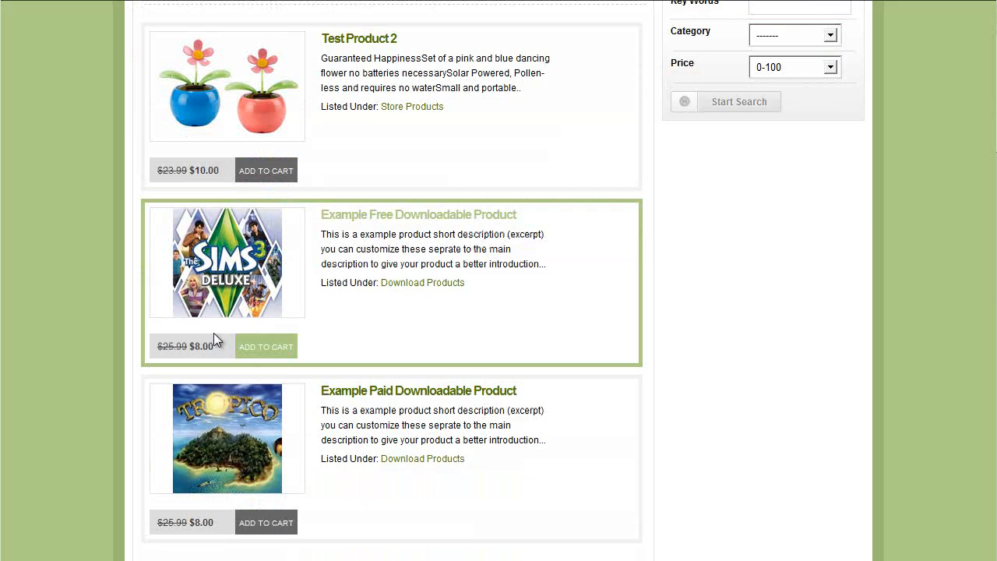
scroll(659, 352, "up", 3)
scroll(771, 313, "down", 1)
Search the store for products in the 101-200 price range.
left_click(793, 223)
left_click(769, 252)
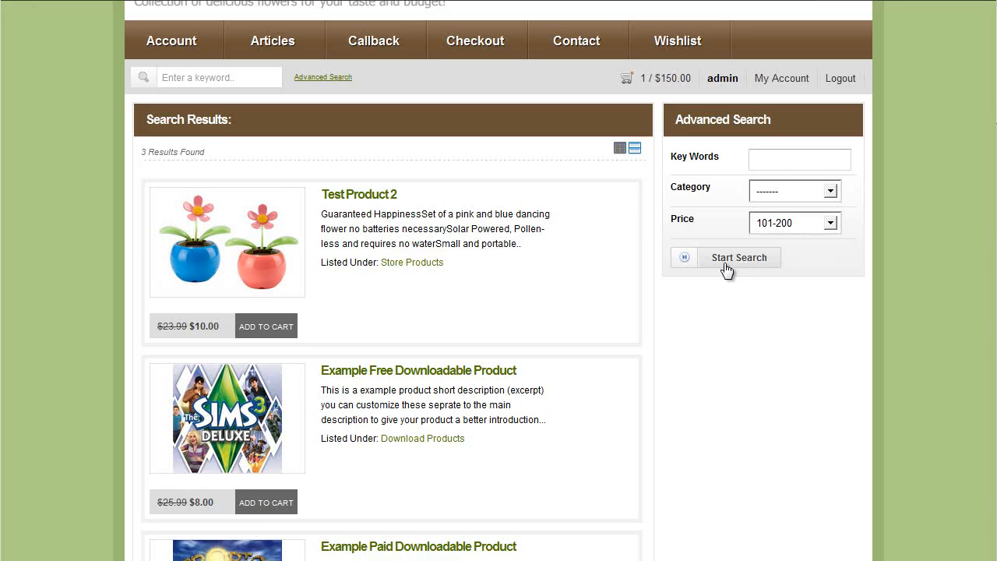
left_click(725, 263)
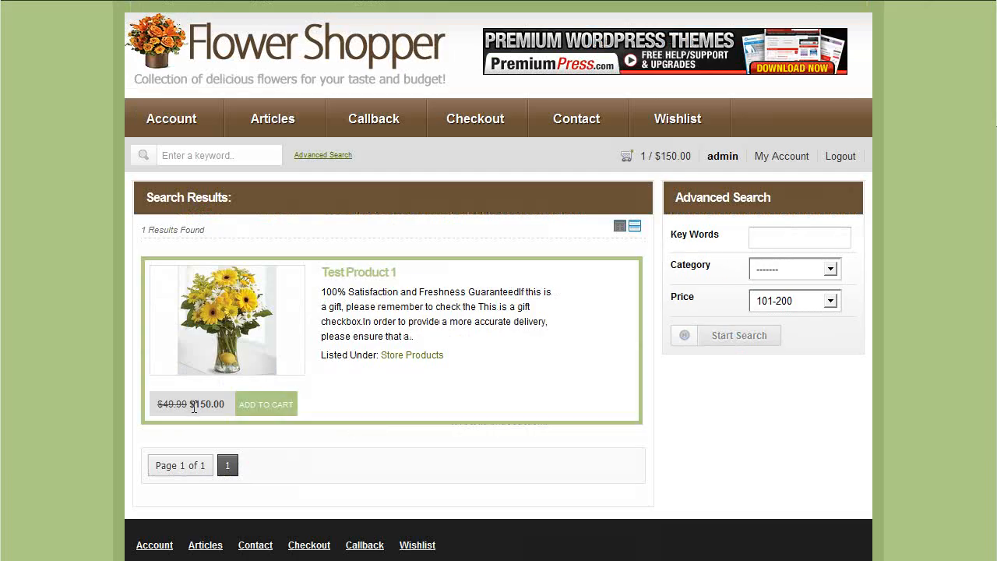
Examine how the range options are labelled in the Price list of the Advanced Search box.
left_click(800, 305)
left_click(799, 357)
left_click(803, 308)
left_click(819, 381)
left_click(796, 306)
left_click(790, 331)
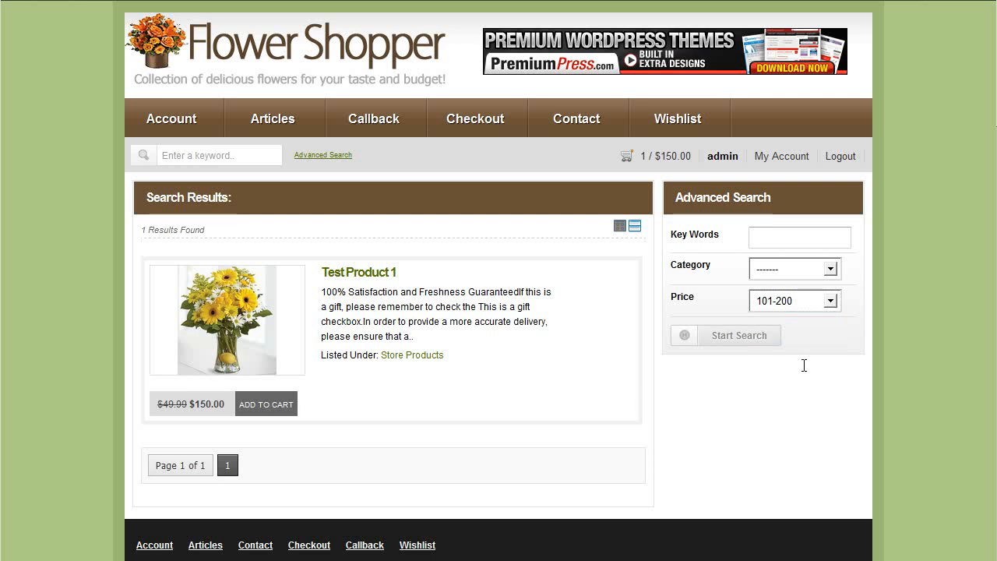
left_click(813, 308)
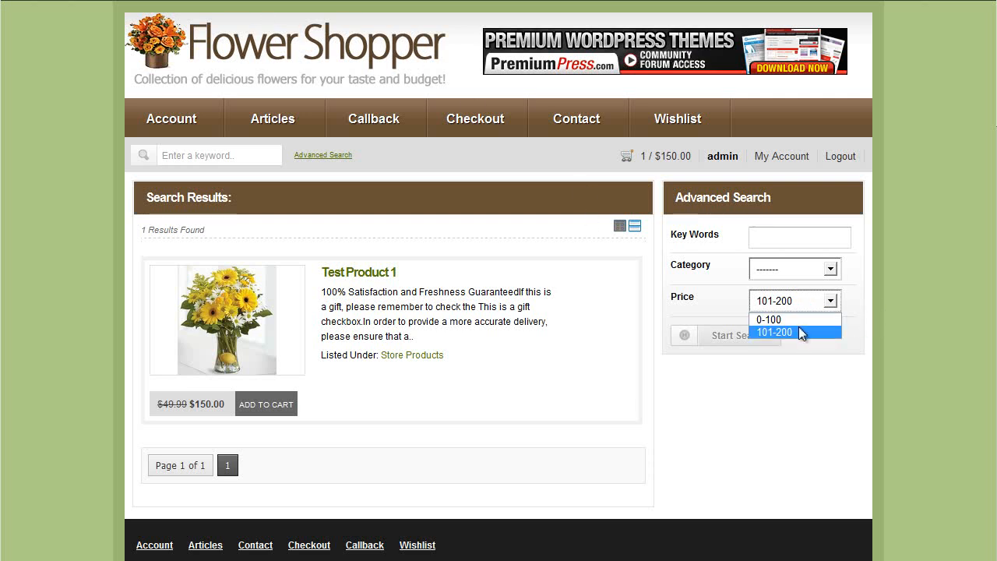
left_click(795, 303)
left_click(794, 302)
left_click(752, 304)
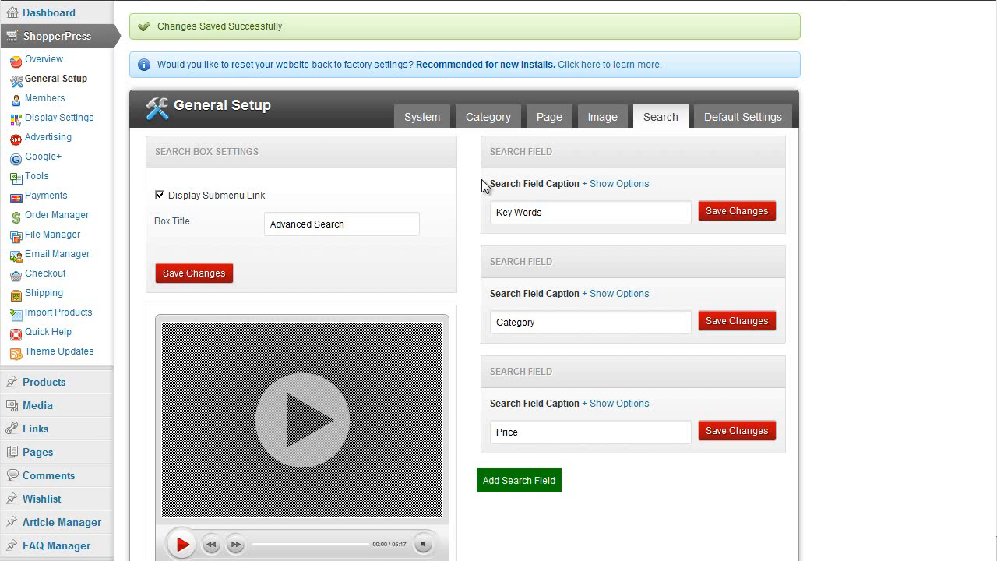
Expand the Price field's options in the search settings and rewrite the first range as [0-100]$0 - $100.
scroll(573, 199, "down", 2)
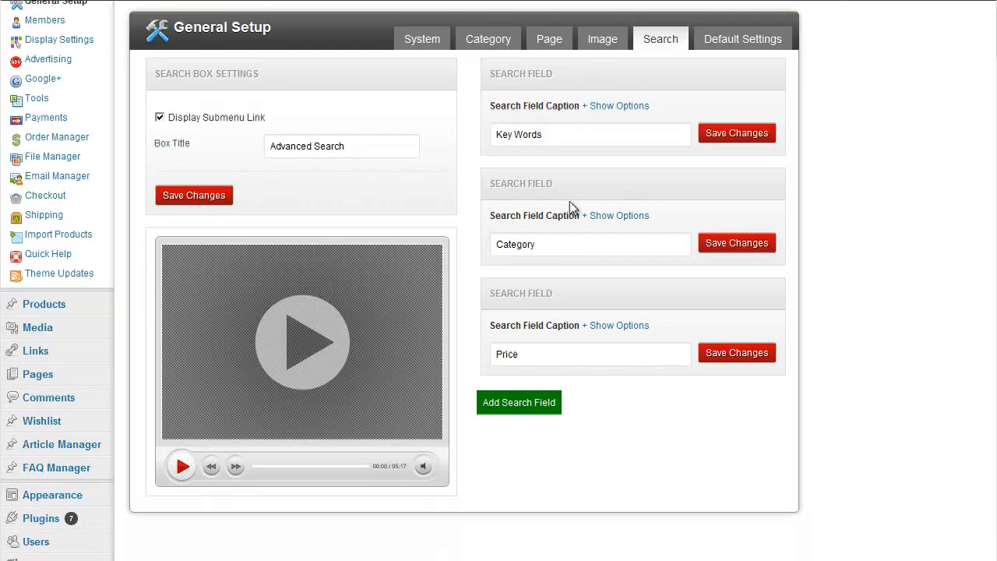
left_click(616, 326)
scroll(672, 319, "down", 4)
scroll(667, 314, "down", 2)
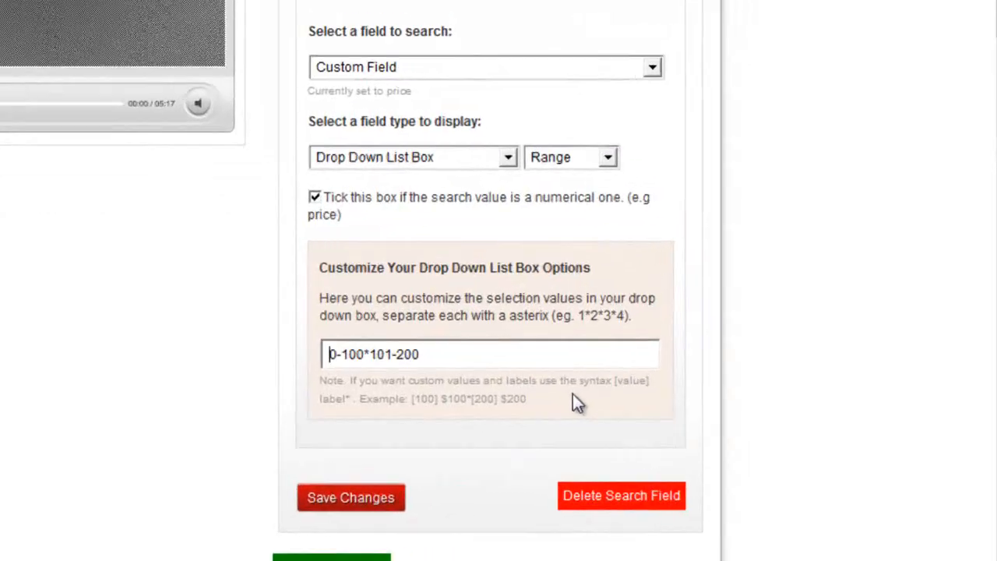
type("[0-100")
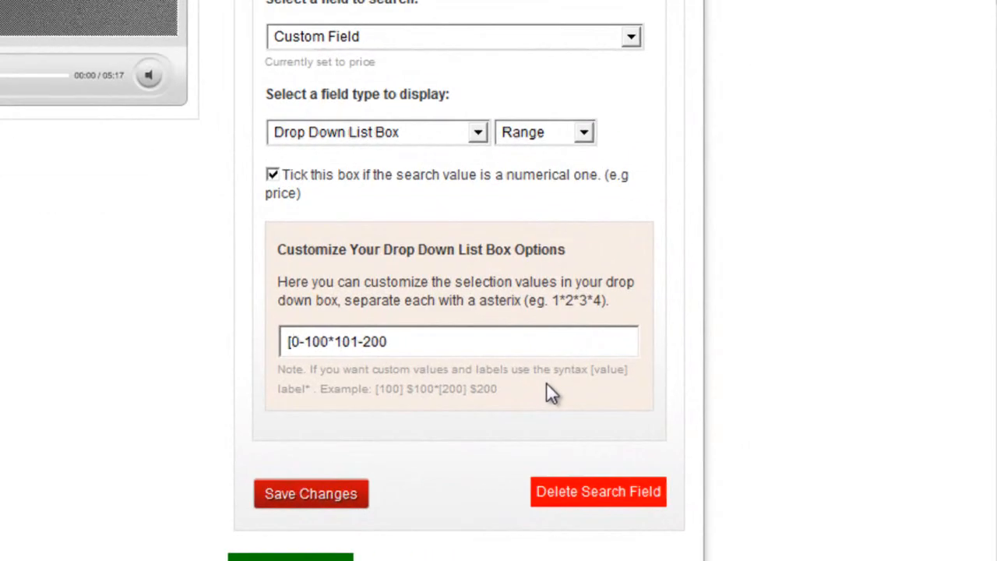
type("]")
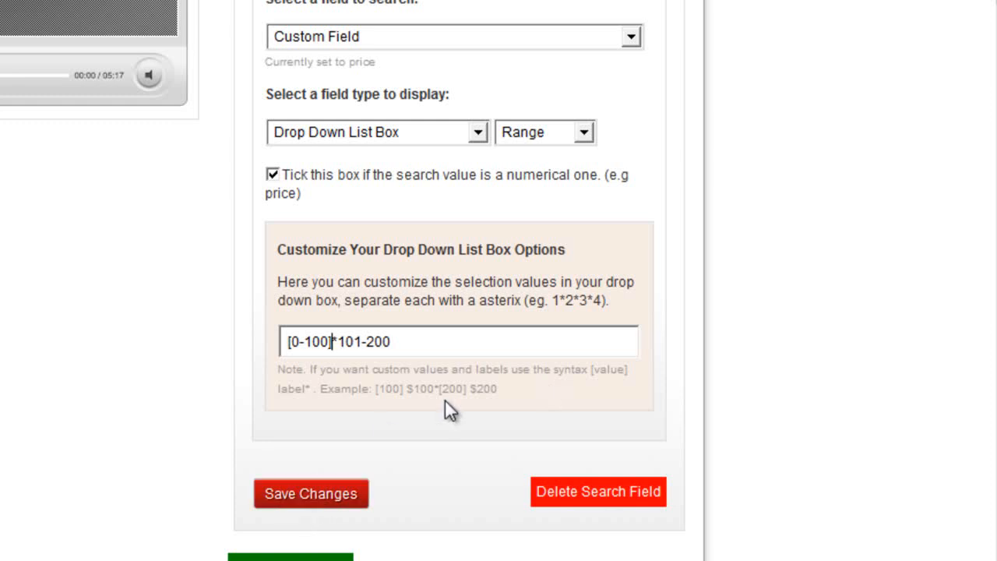
type("$0 - $100")
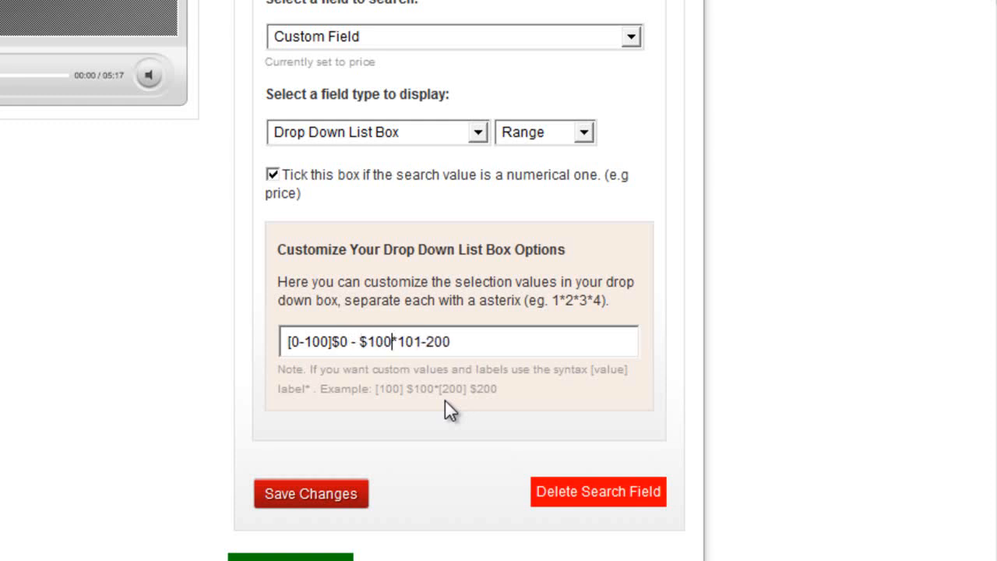
Rewrite the second Price range as [101-200]$101 - $200 and save the changes.
key("Right")
type("[")
key("End")
type("]$101")
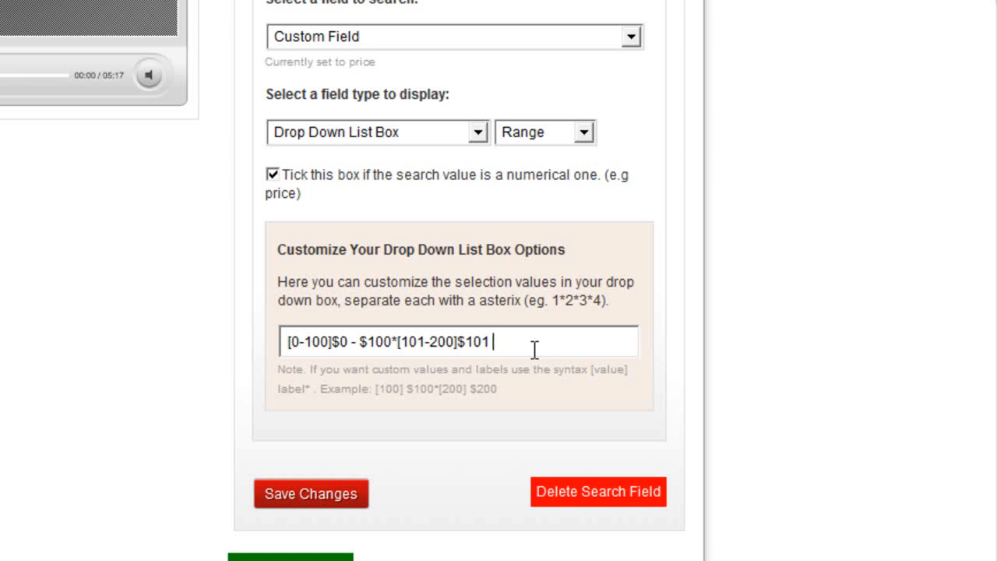
type("- $200")
left_click(338, 493)
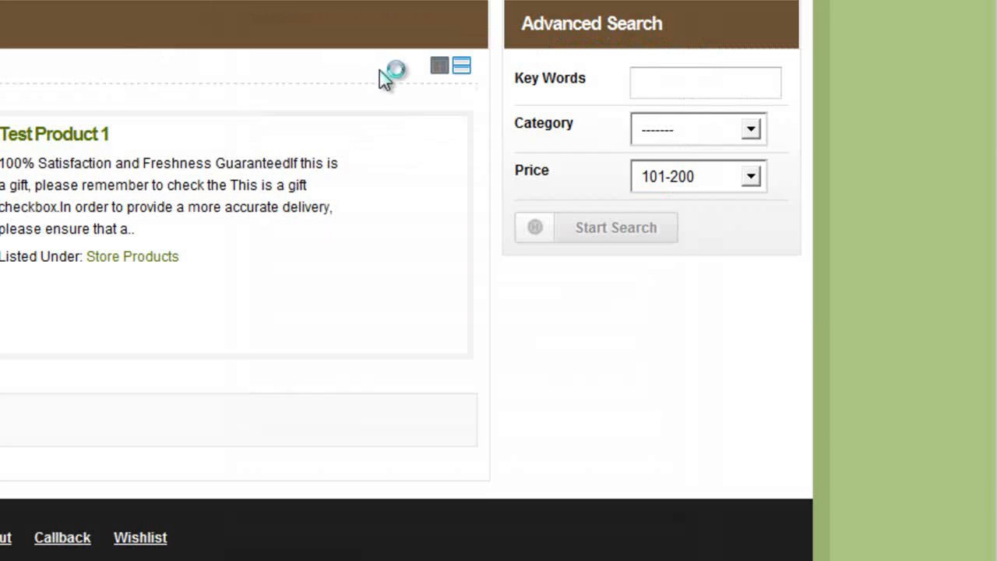
Examine the Price list's dollar labels on the store page, and search for products in the $0 - $100 range.
left_click(702, 180)
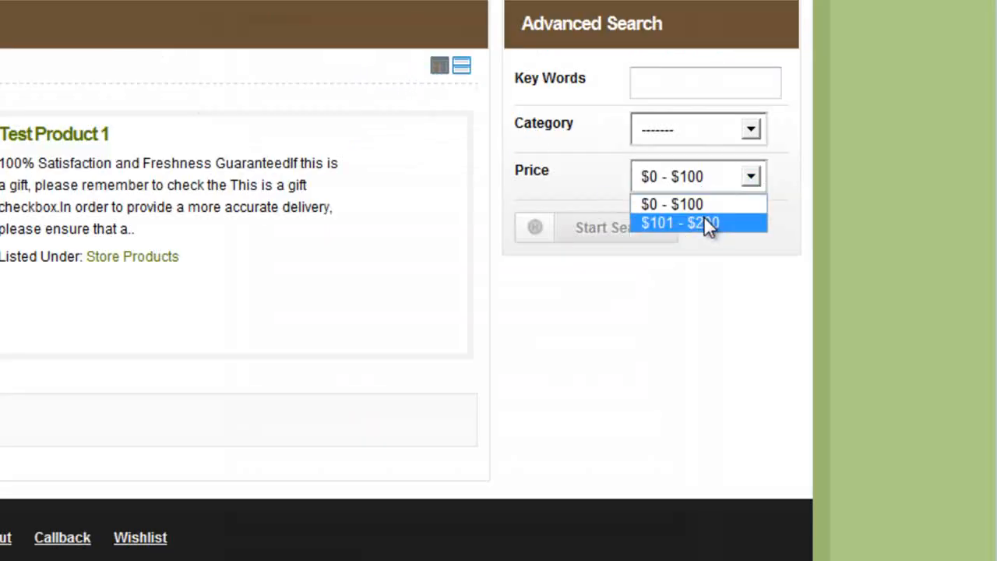
left_click(704, 201)
left_click(710, 176)
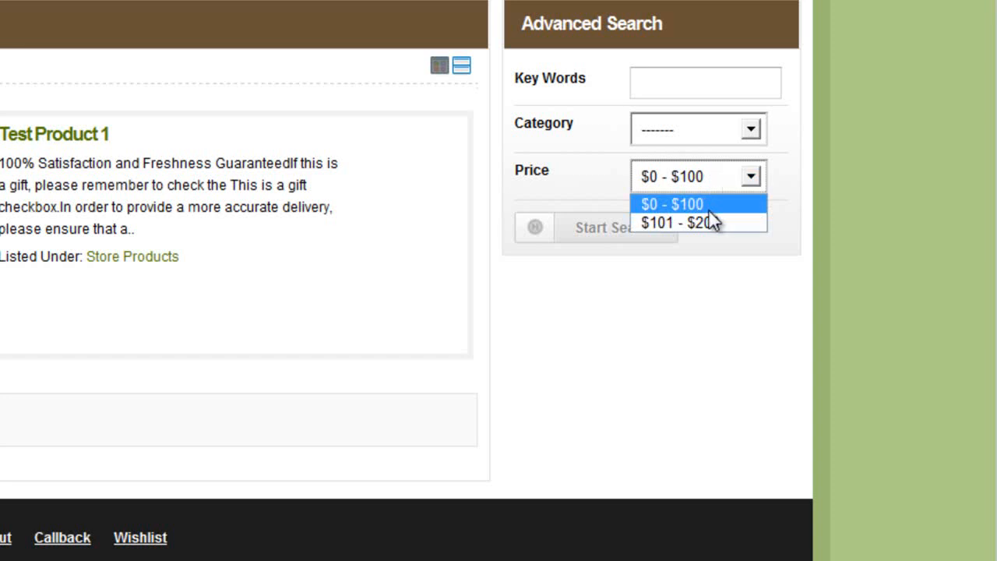
left_click(708, 173)
left_click(708, 177)
left_click(705, 200)
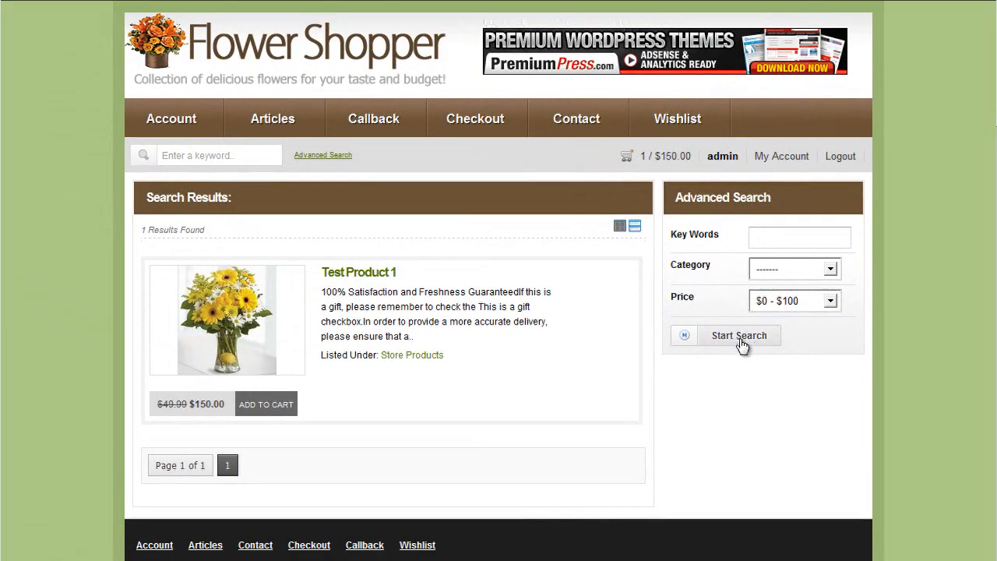
left_click(733, 328)
scroll(579, 349, "down", 4)
scroll(471, 434, "up", 3)
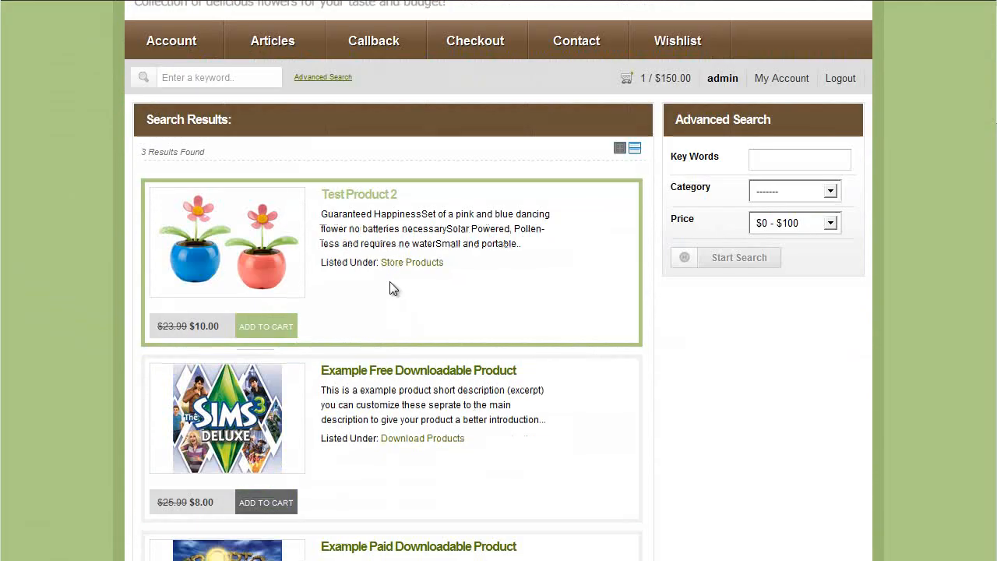
Search the store for products in the $101 - $200 price range.
left_click(780, 223)
left_click(786, 253)
left_click(714, 259)
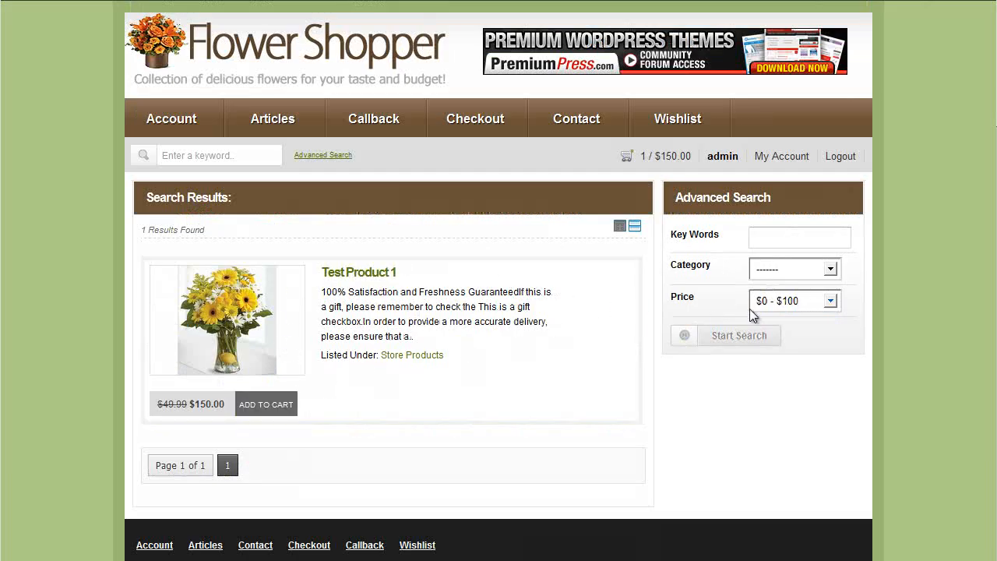
Examine the choices in the Price and Category lists of the store's advanced search box.
left_click(776, 307)
left_click(775, 315)
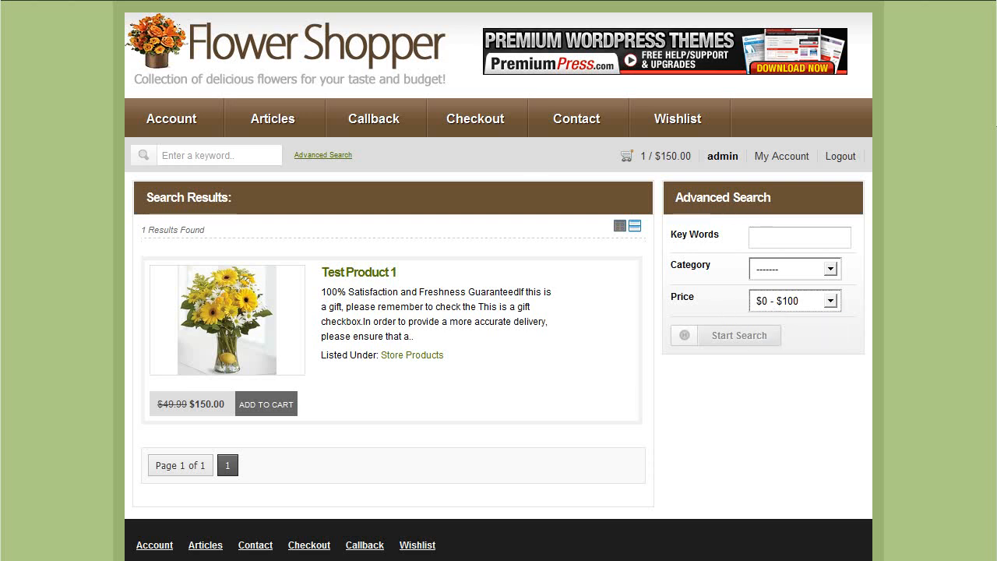
left_click(788, 307)
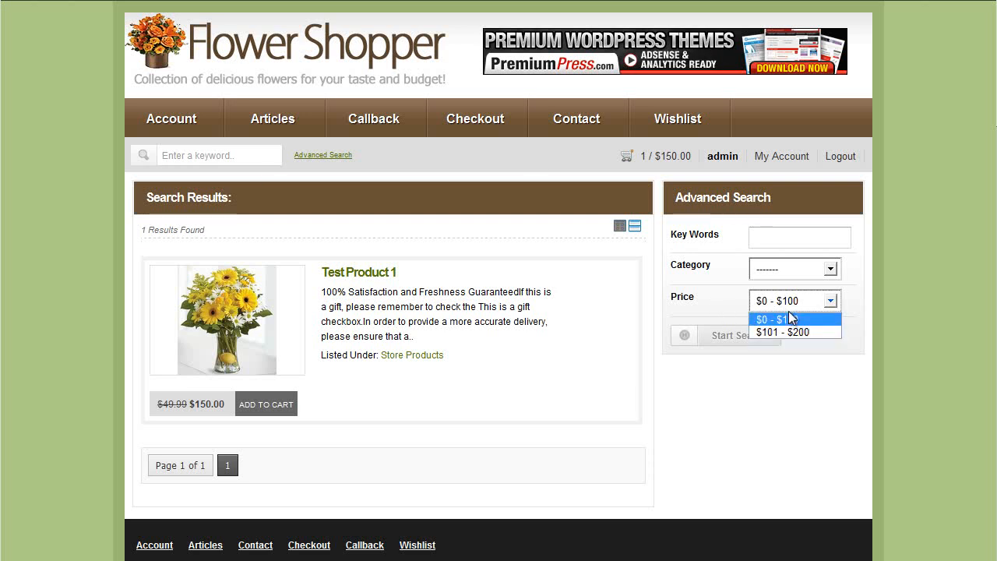
left_click(793, 316)
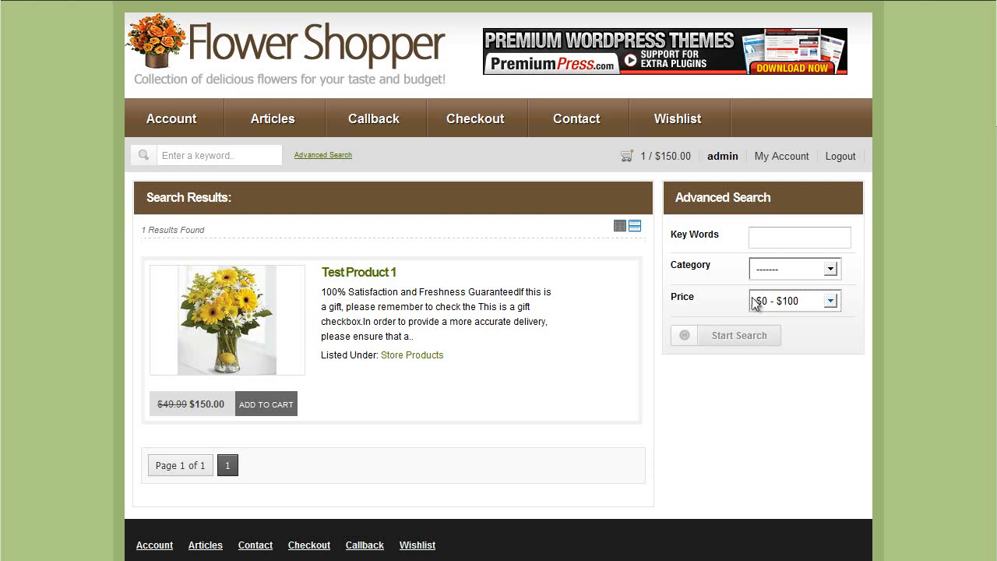
left_click(760, 306)
left_click(782, 317)
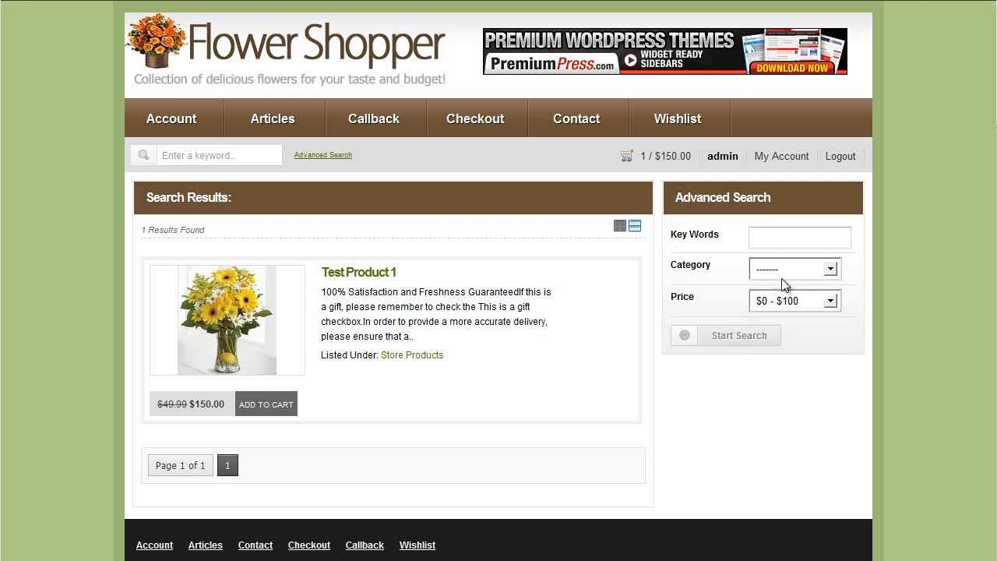
left_click(784, 266)
left_click(785, 267)
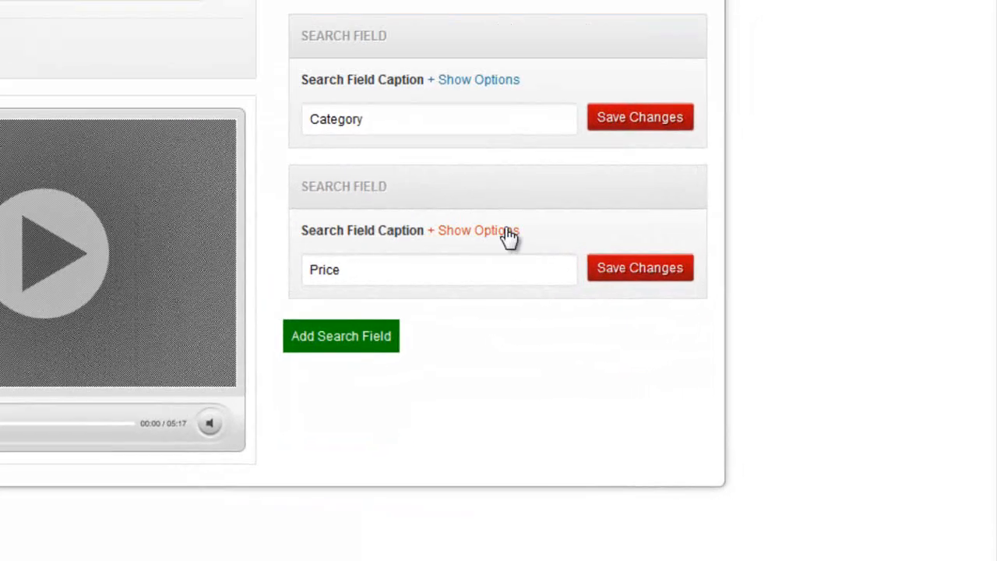
Add an empty-value option []----* ahead of the first range in the Price field's drop-down options and save the changes.
left_click(635, 493)
scroll(449, 271, "down", 5)
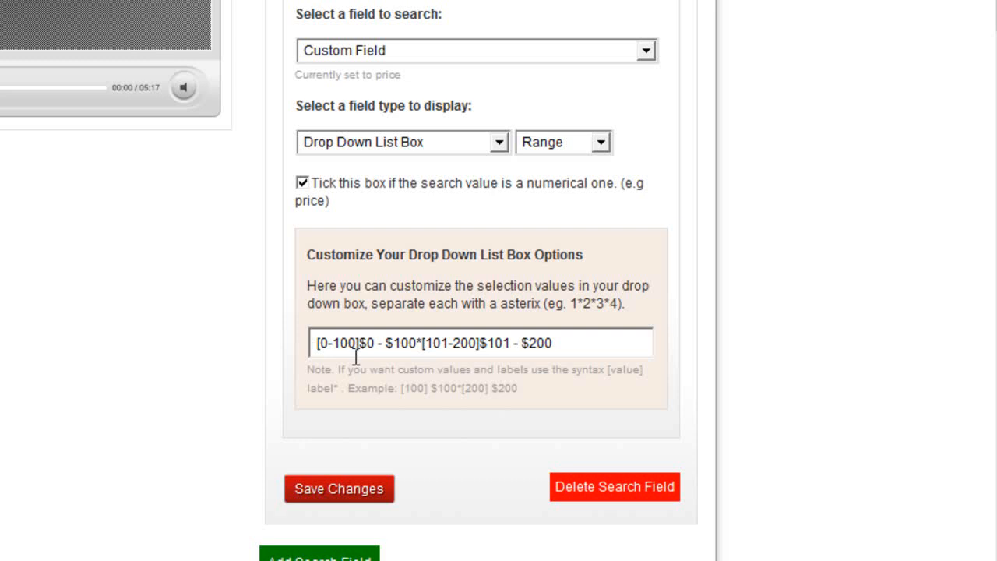
type("[")
type("[")
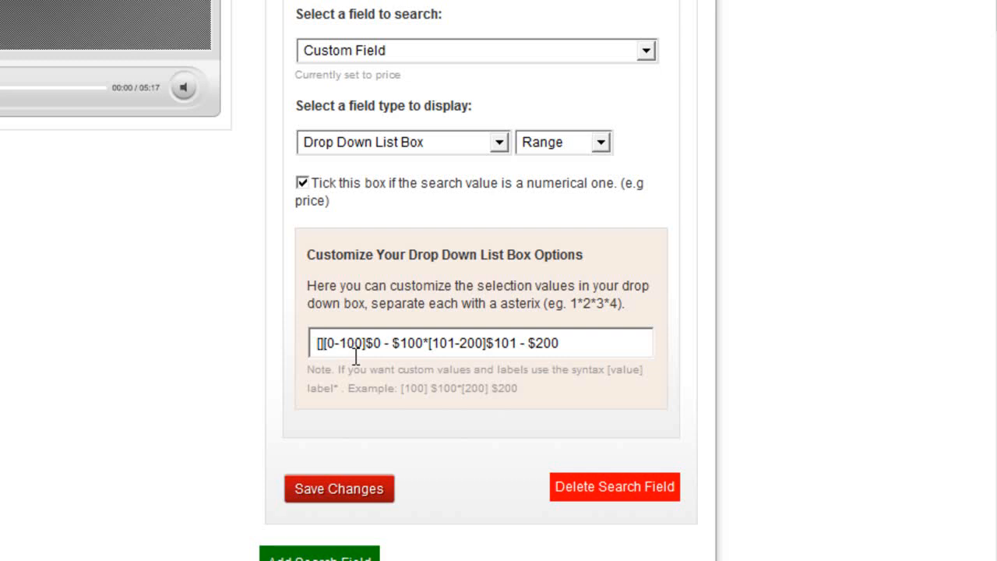
type("----")
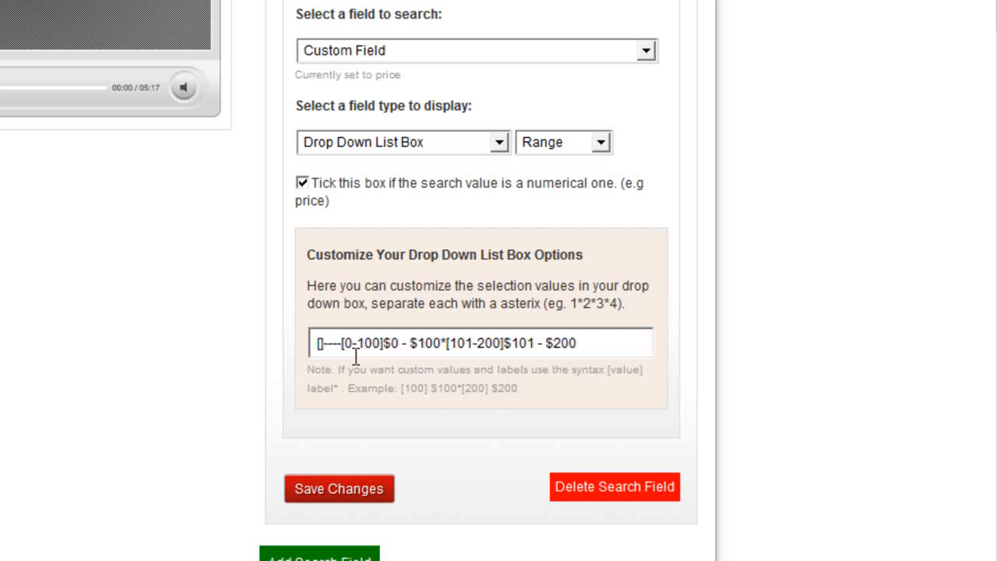
type("*")
left_click(345, 498)
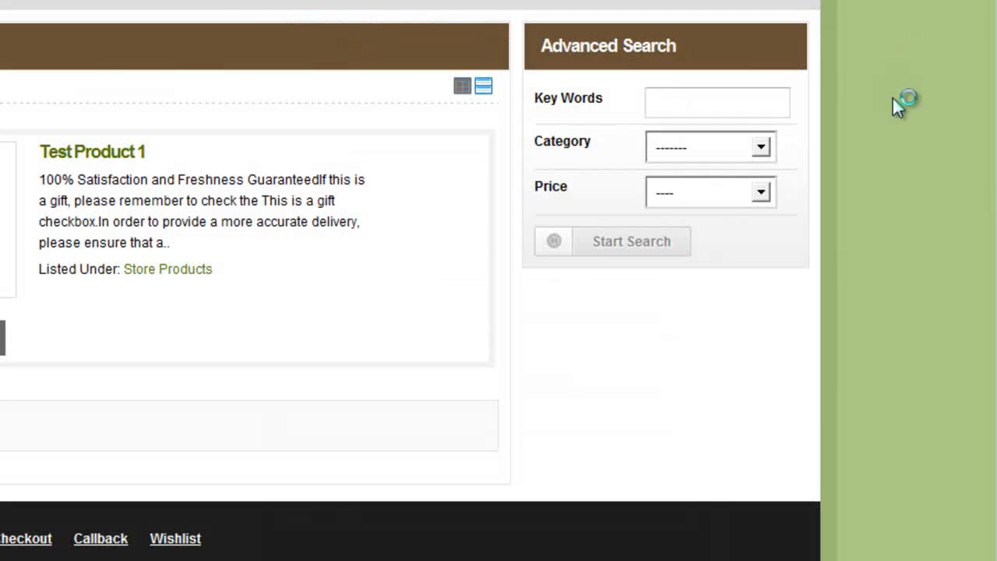
Search the store with the blank ---- option chosen for Price and look through the results.
left_click(762, 195)
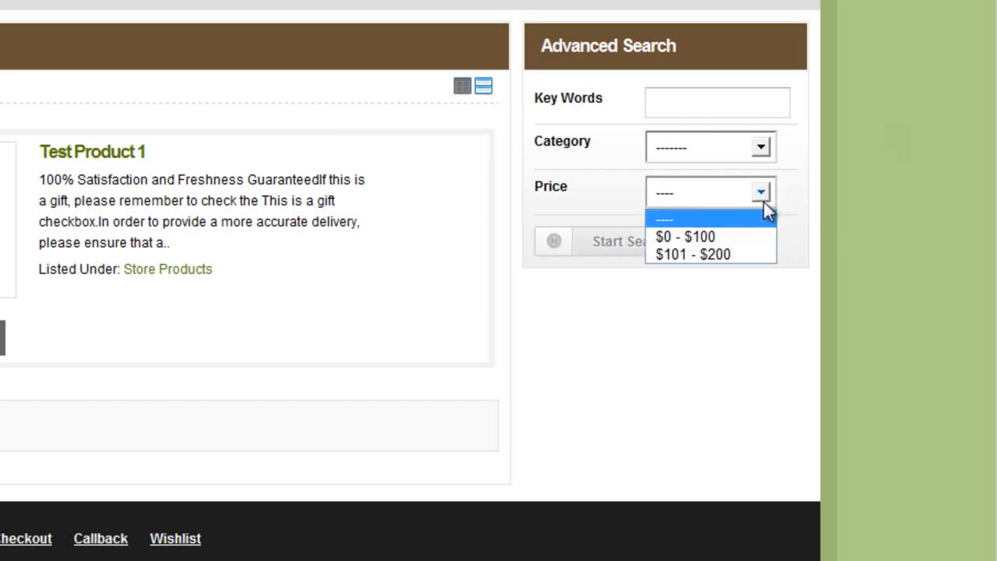
left_click(721, 221)
left_click(752, 315)
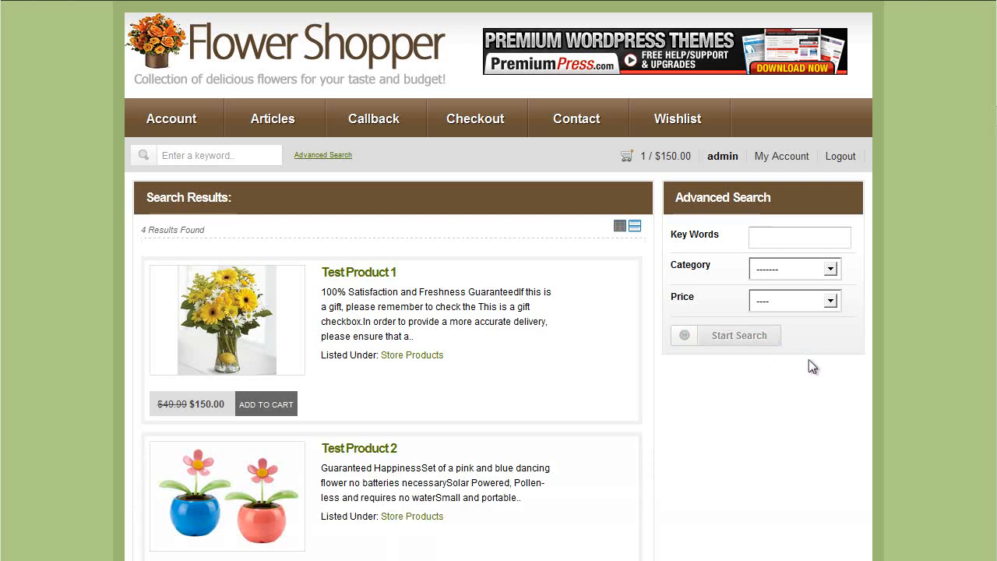
scroll(789, 347, "down", 5)
scroll(351, 343, "up", 4)
scroll(774, 503, "down", 1)
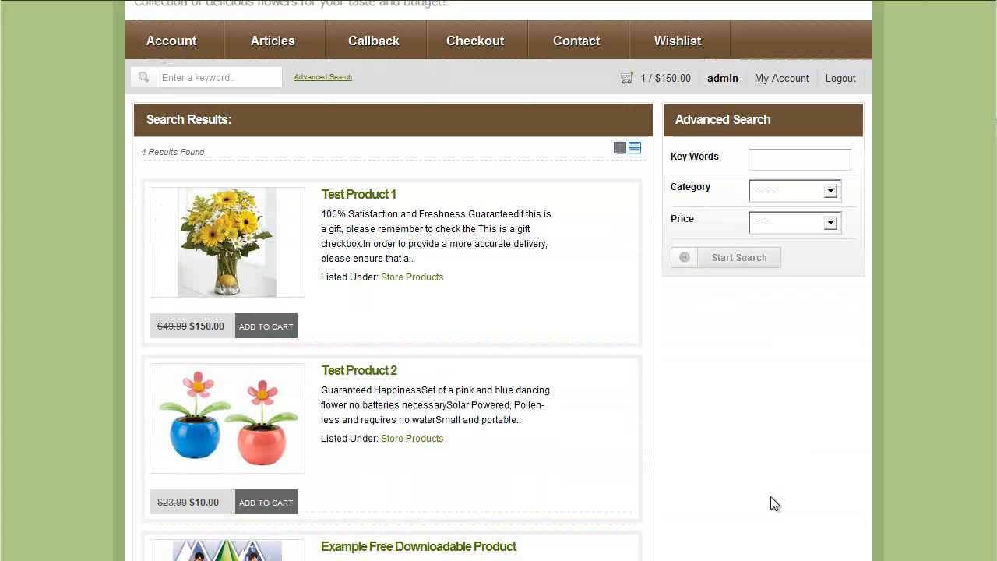
scroll(233, 78, "up", 1)
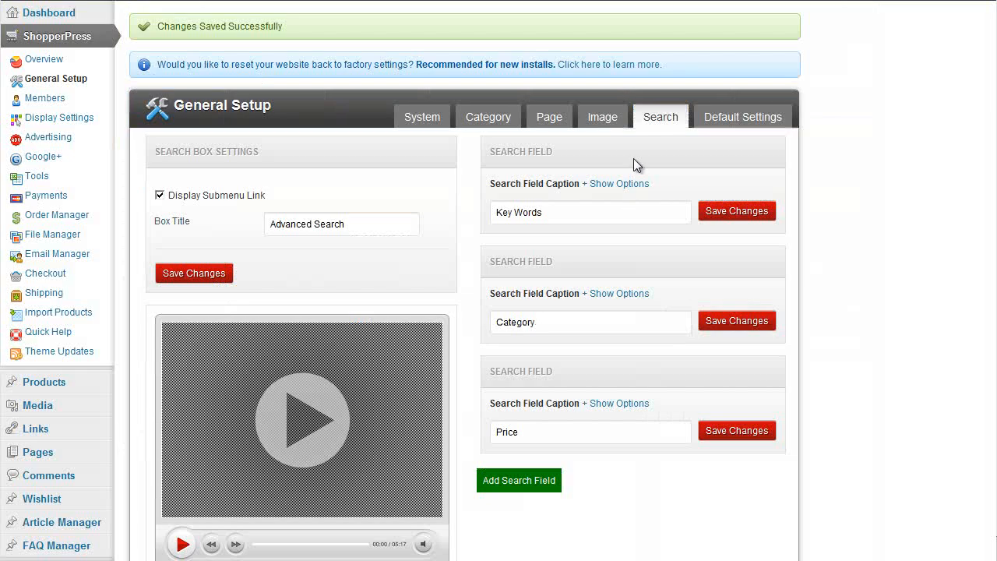
Review the Price field's custom field and drop-down options in the search settings, and look over the product results in the store.
left_click(615, 403)
scroll(615, 368, "down", 1)
scroll(615, 374, "down", 2)
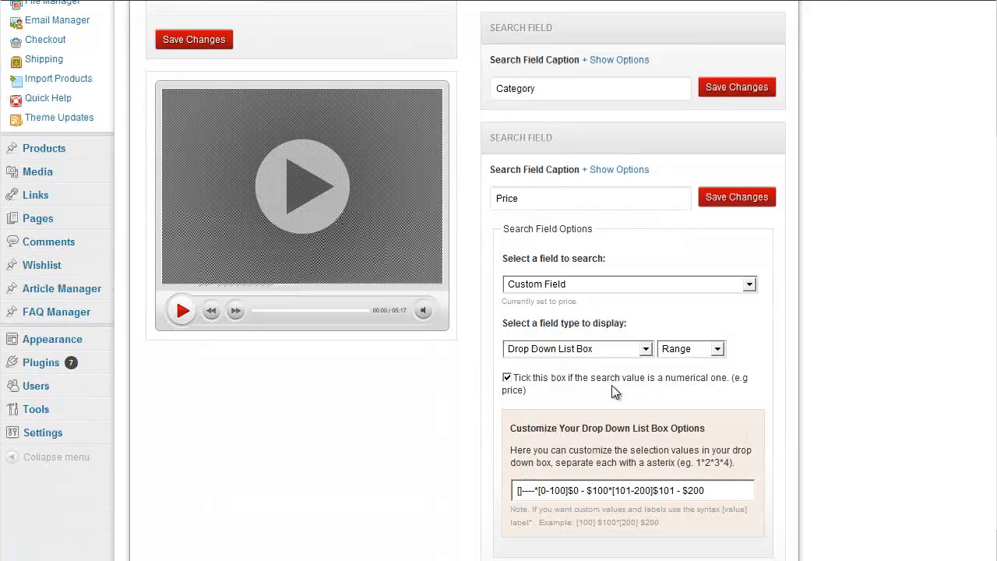
left_click(577, 284)
scroll(854, 282, "up", 1)
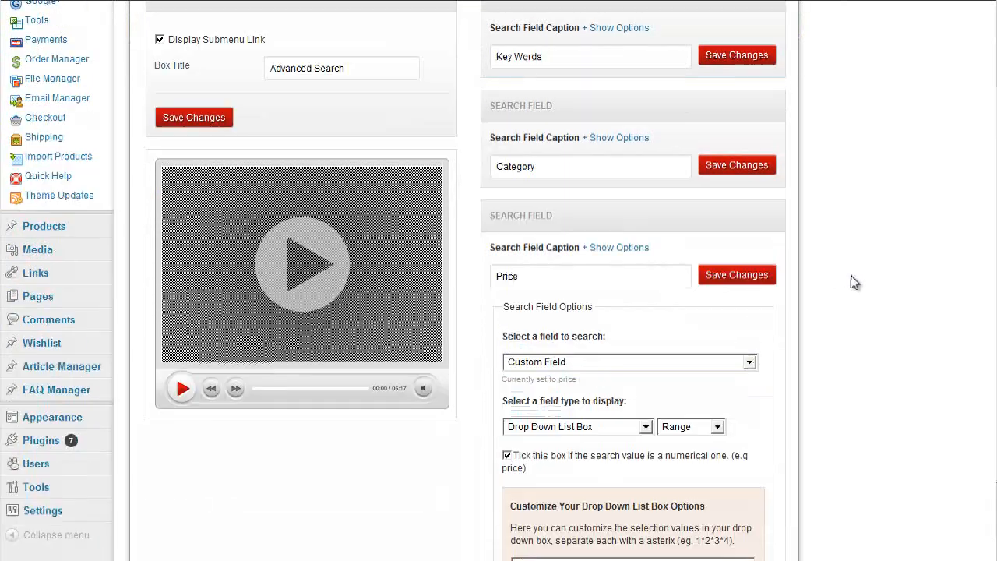
scroll(855, 282, "up", 2)
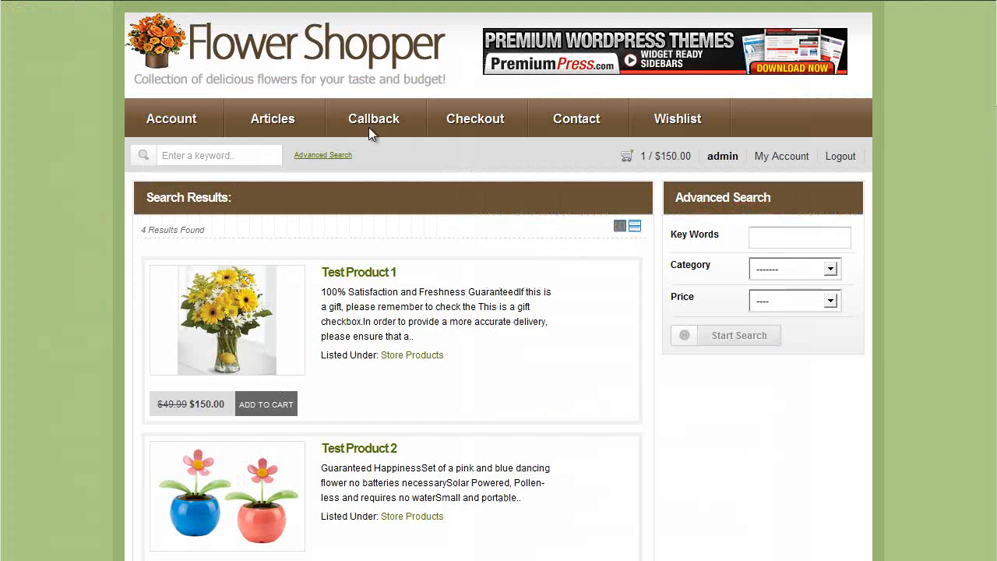
scroll(464, 187, "down", 3)
scroll(472, 193, "up", 2)
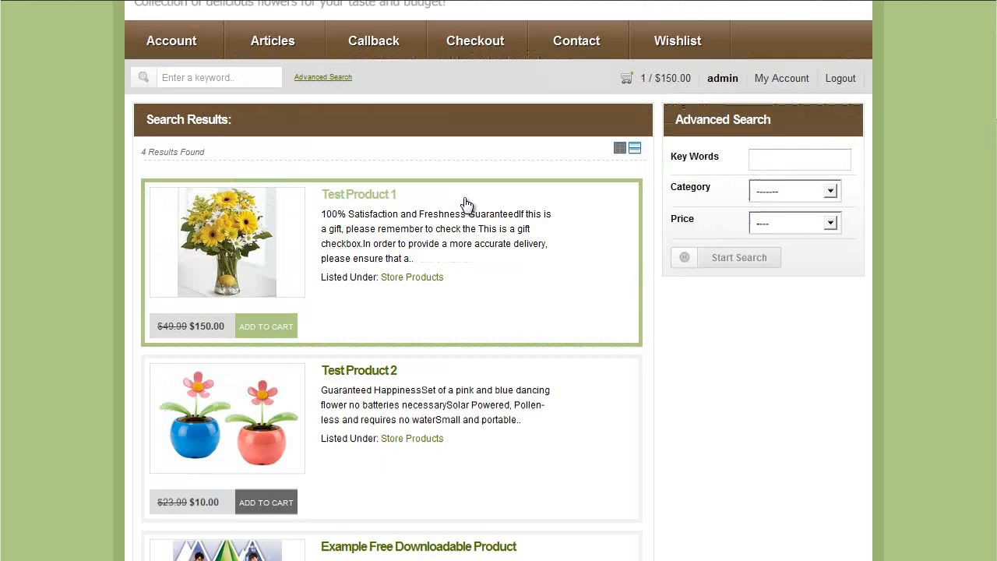
scroll(466, 204, "up", 1)
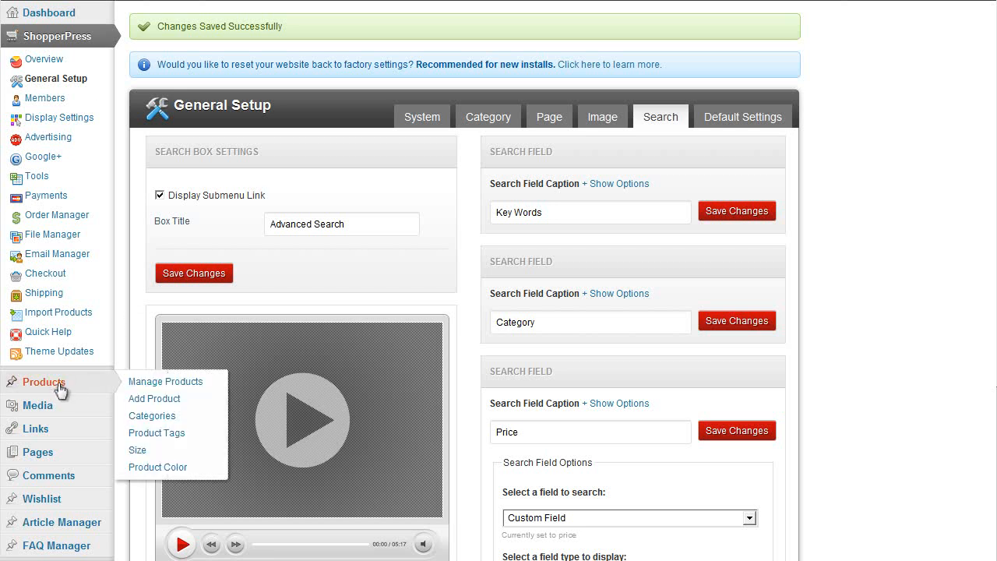
Quick-edit Test Product 1 from the product list so its tags read XXL,yellow, and update the product.
left_click(58, 385)
left_click(204, 163)
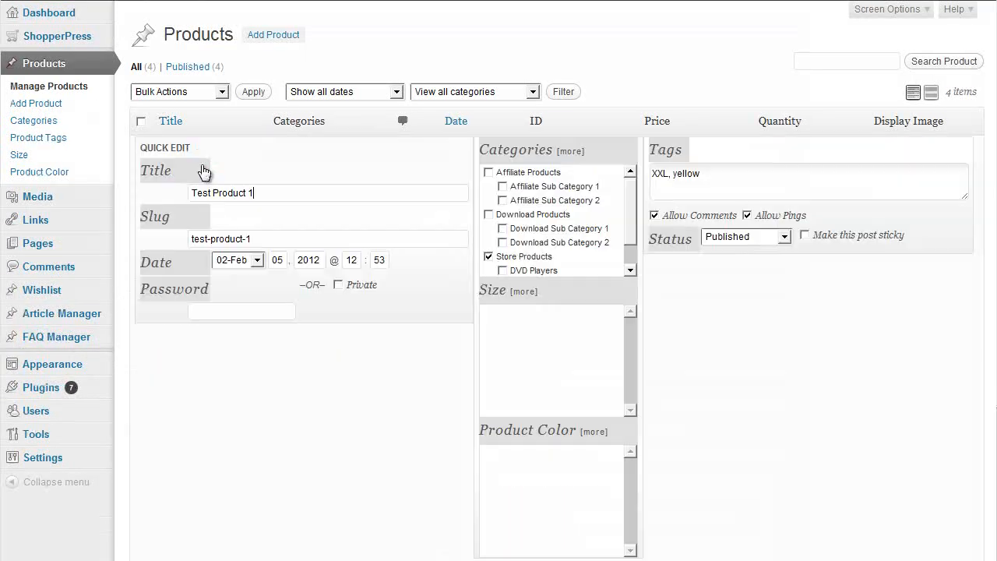
left_click(670, 175)
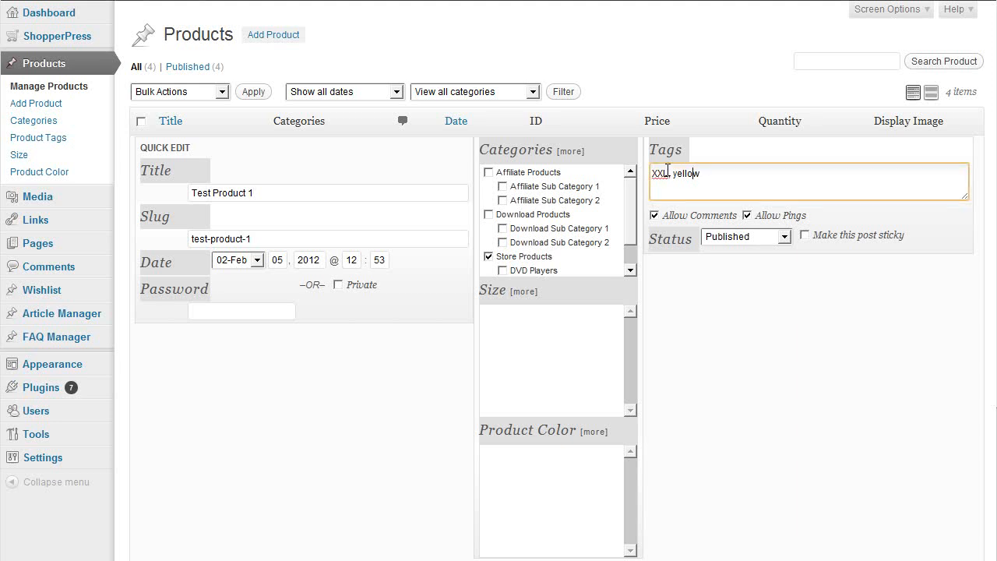
key("Delete")
double_click(661, 173)
left_click(675, 173)
left_click(801, 320)
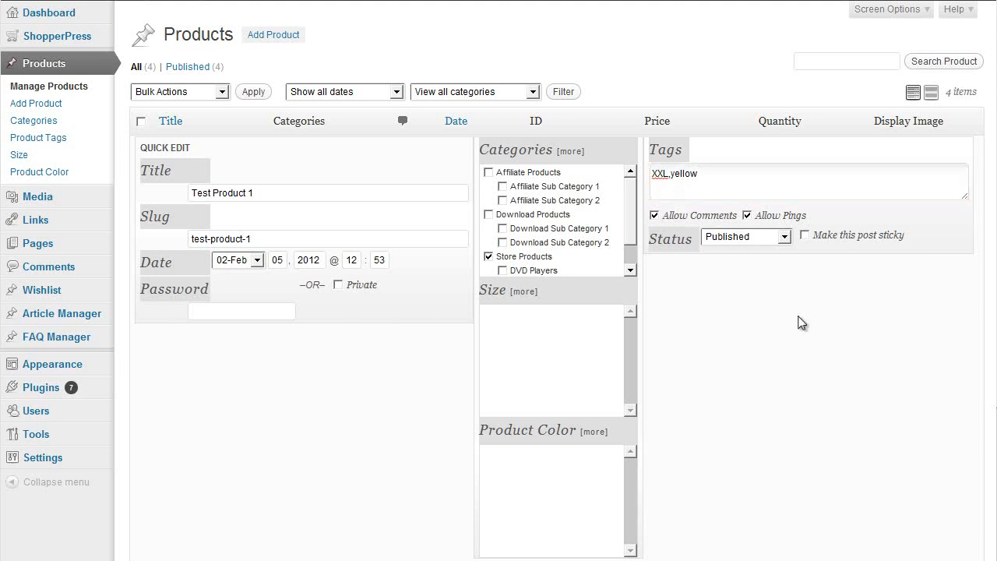
scroll(801, 320, "down", 3)
left_click(936, 338)
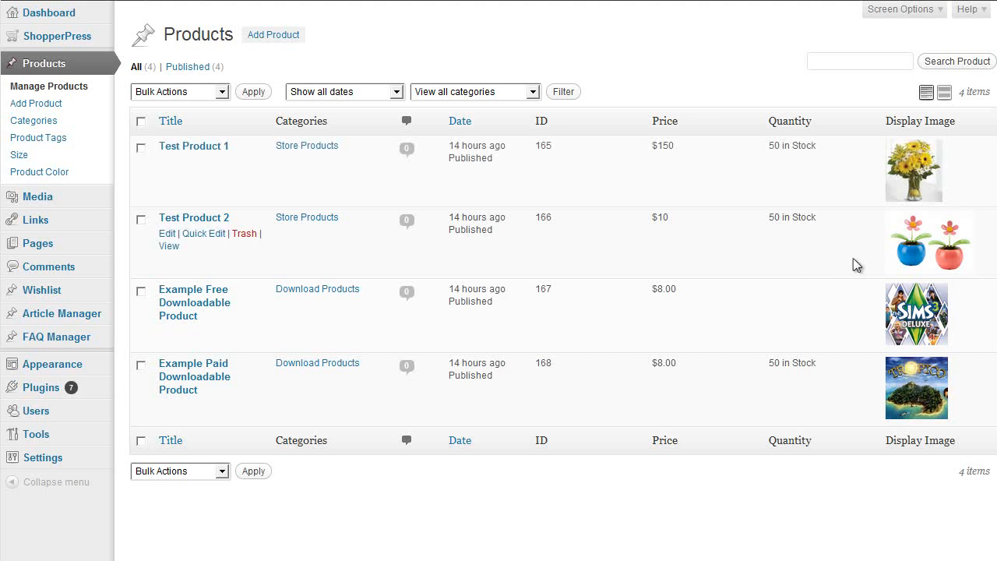
Quick-edit Test Product 2 so its tags read blue,L and update the product.
left_click(200, 233)
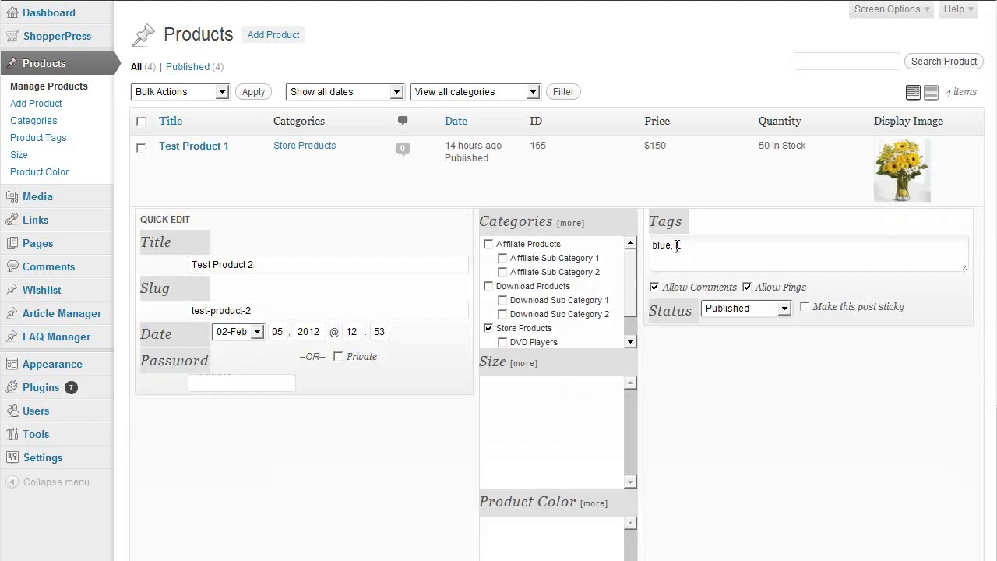
left_click(671, 246)
type("L")
scroll(686, 269, "down", 3)
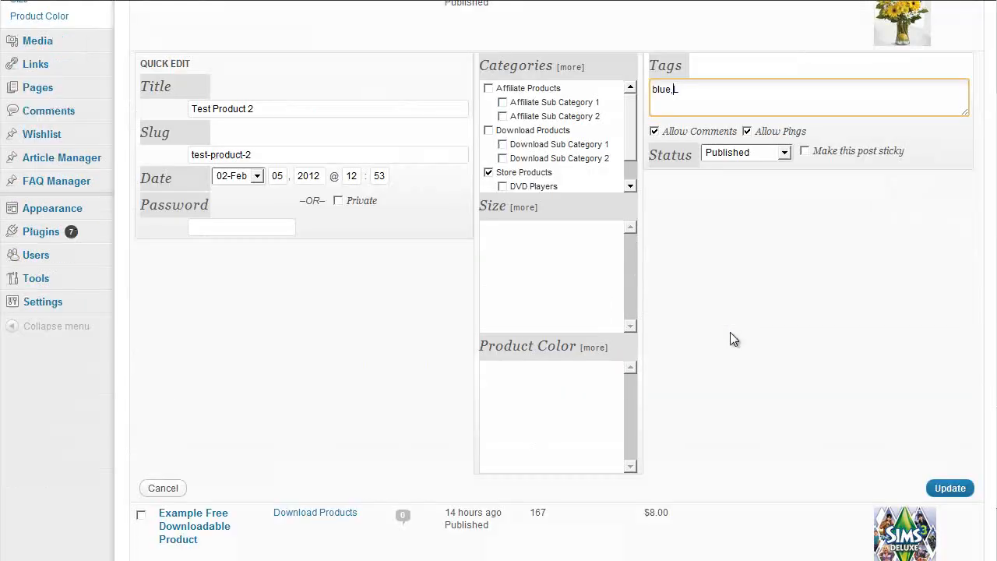
left_click(949, 486)
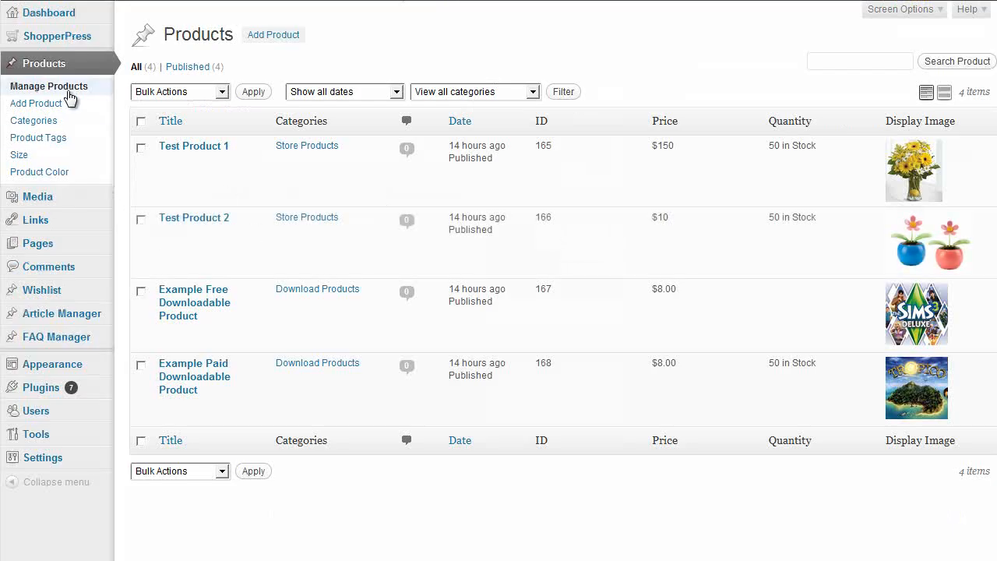
Return to the search settings in ShopperPress General Setup and add a new search field captioned Color.
mouse_move(78, 38)
left_click(144, 58)
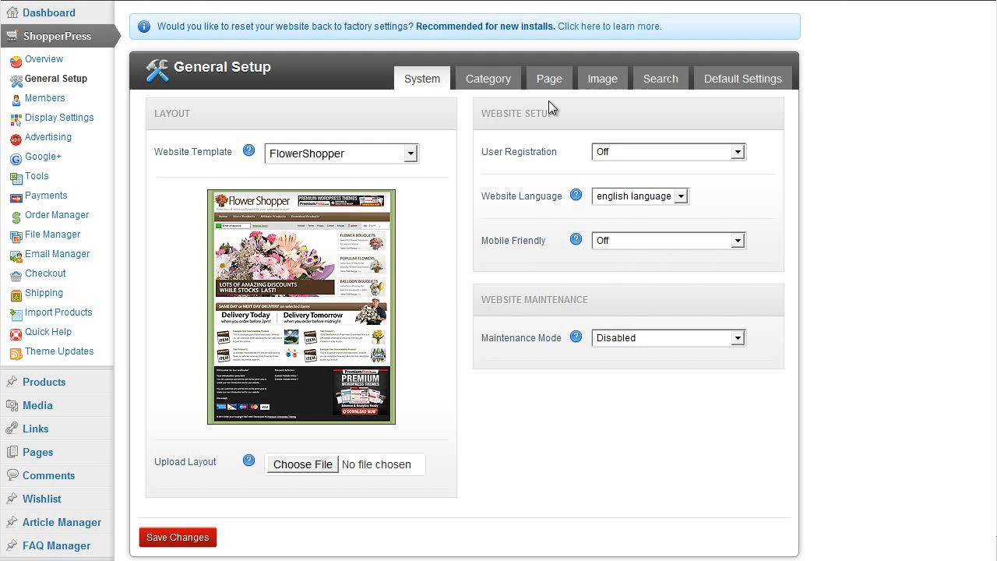
left_click(646, 81)
scroll(638, 318, "down", 2)
left_click(536, 369)
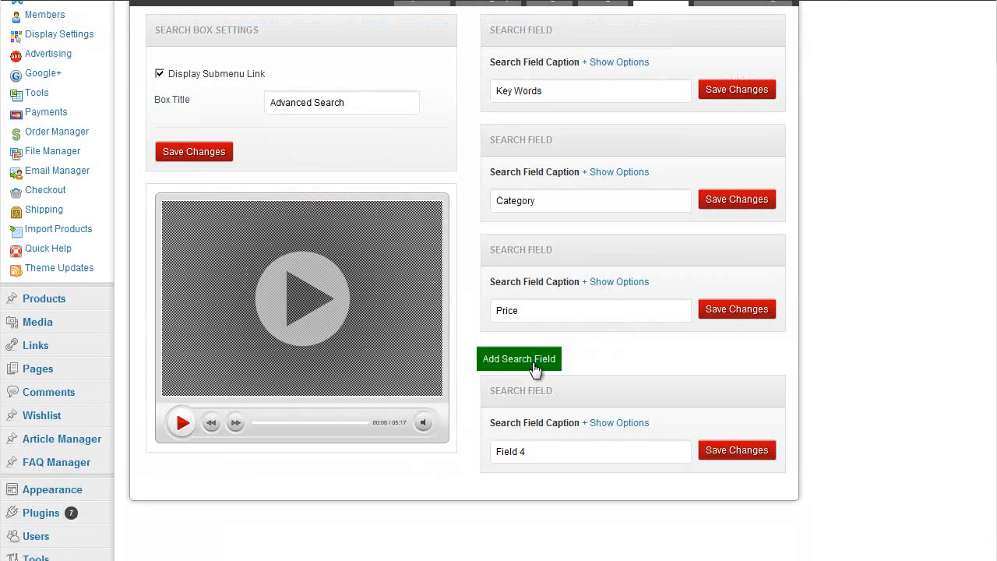
left_click_drag(536, 457, 482, 447)
type("Color")
Set the Color field to Tag Search, displayed as a Drop Down List Box with Equals matching, and save the changes.
left_click(624, 424)
scroll(779, 355, "down", 3)
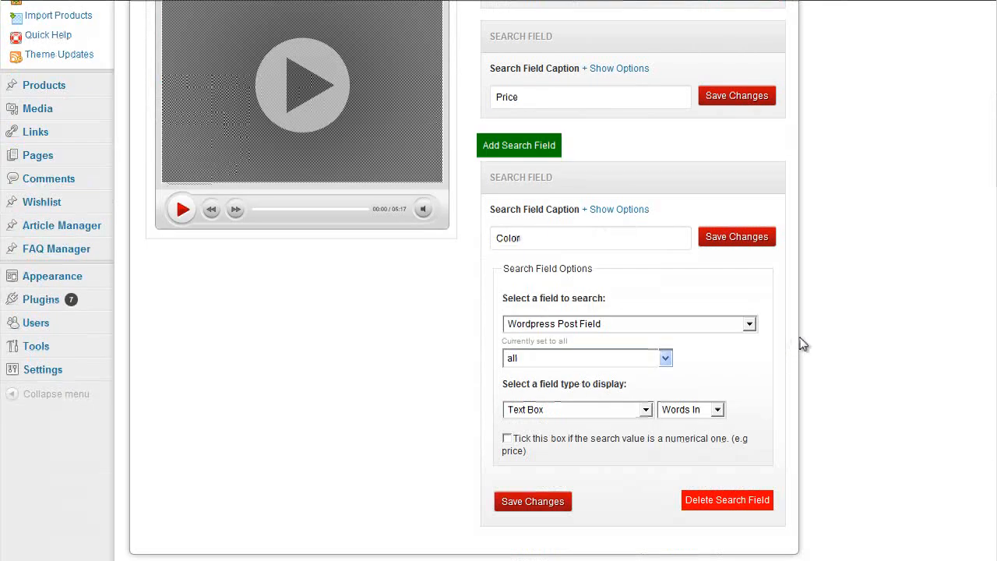
left_click(721, 324)
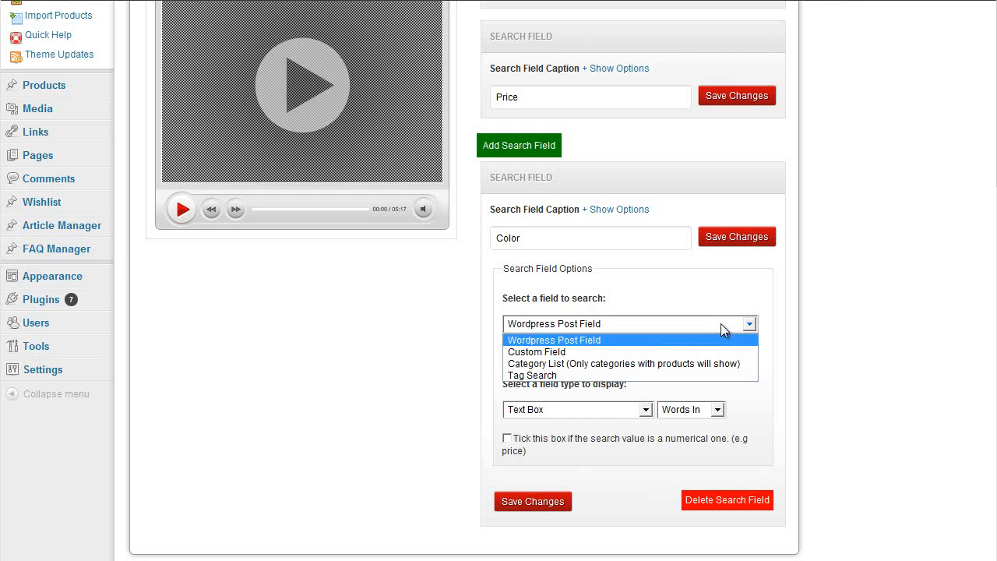
left_click(545, 376)
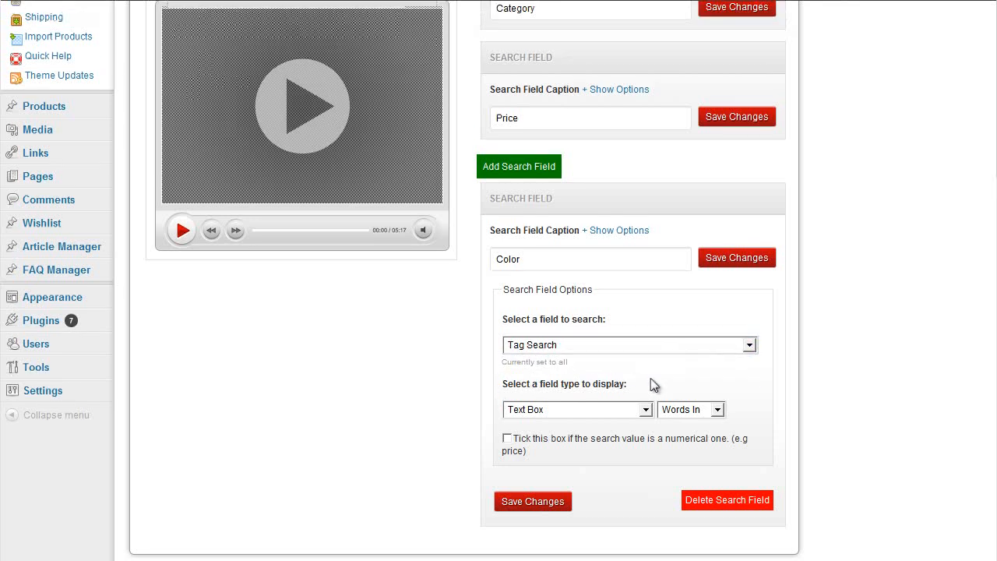
left_click(646, 410)
left_click(633, 437)
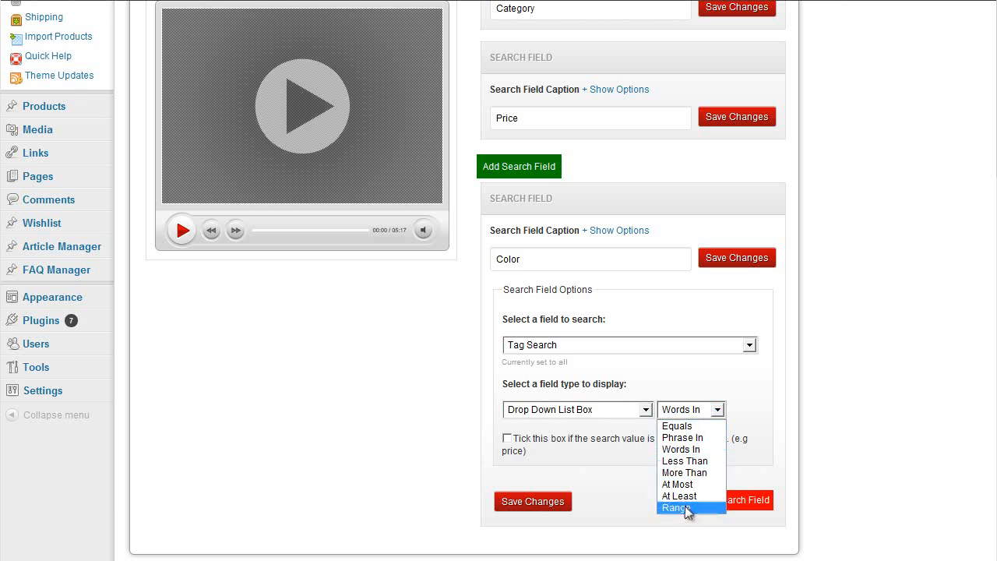
left_click(682, 427)
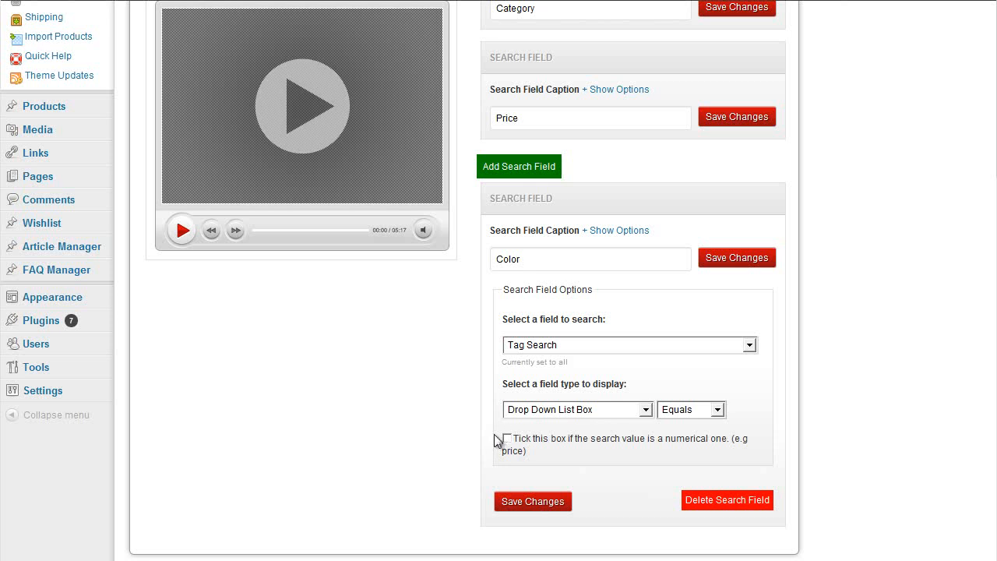
left_click(556, 502)
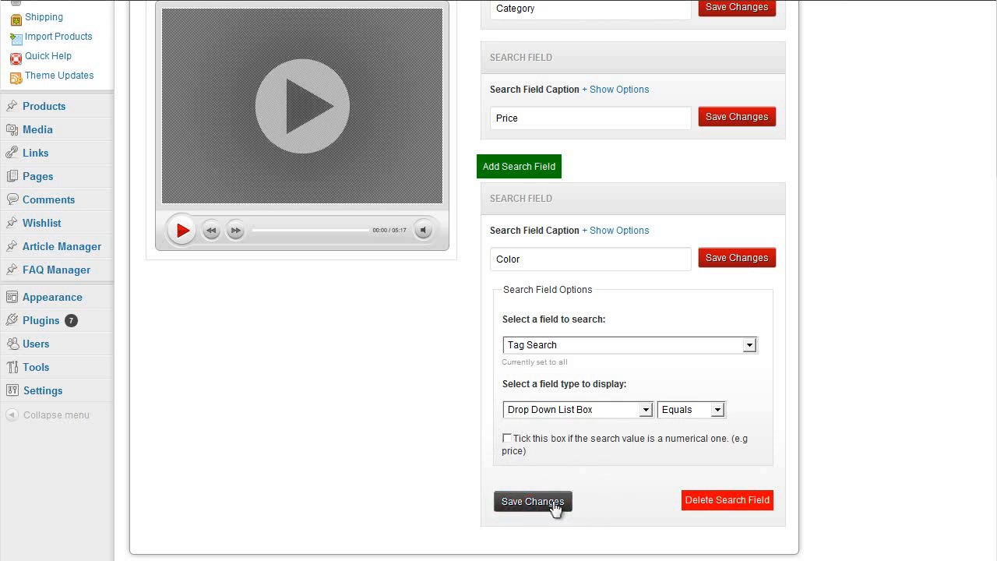
Show the options of the Color search field and get its custom drop-down values box ready for entry.
scroll(795, 345, "down", 2)
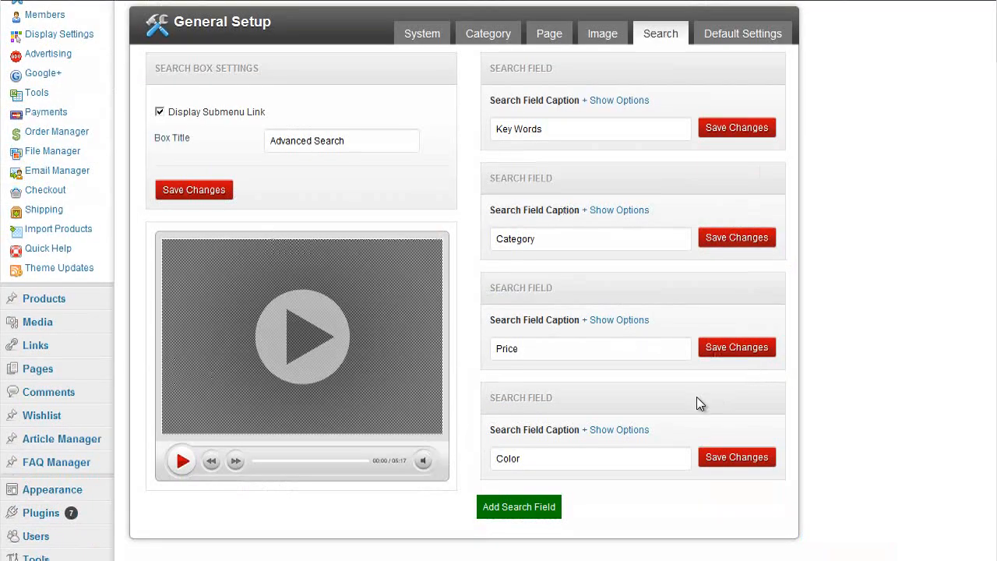
left_click(630, 431)
scroll(819, 381, "down", 9)
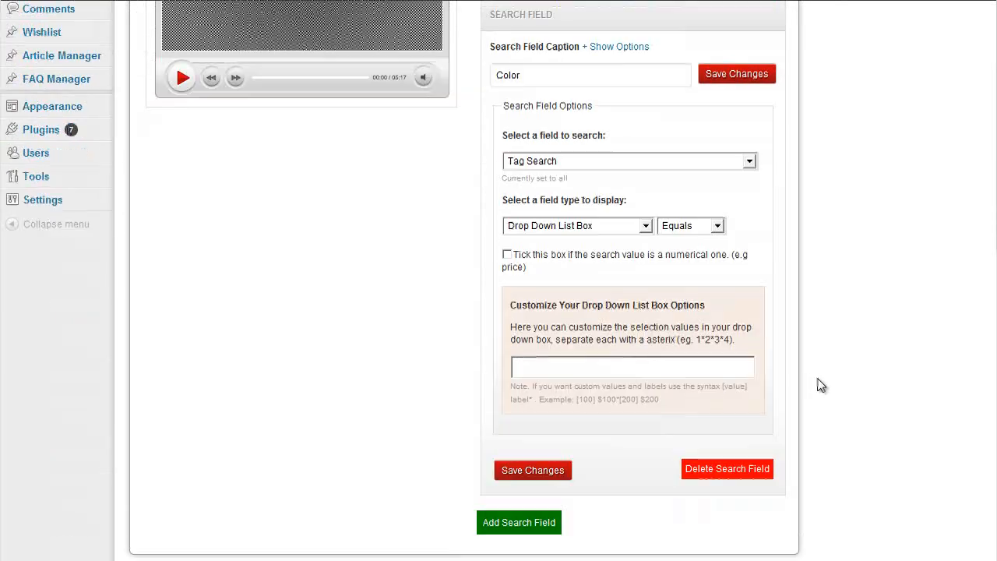
left_click(662, 365)
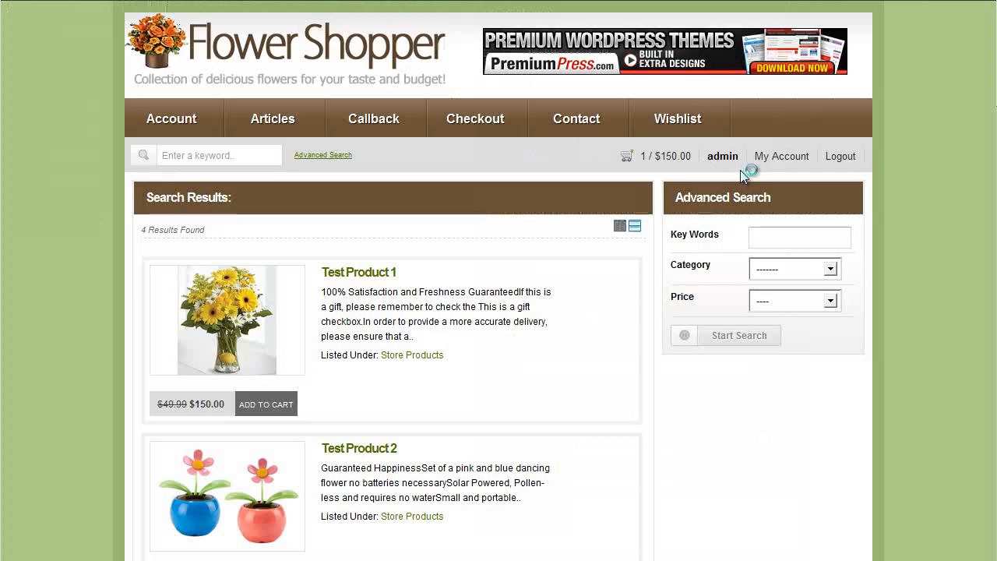
Reload the store's search results page and examine the tag values offered by the Color drop-down.
key("F5")
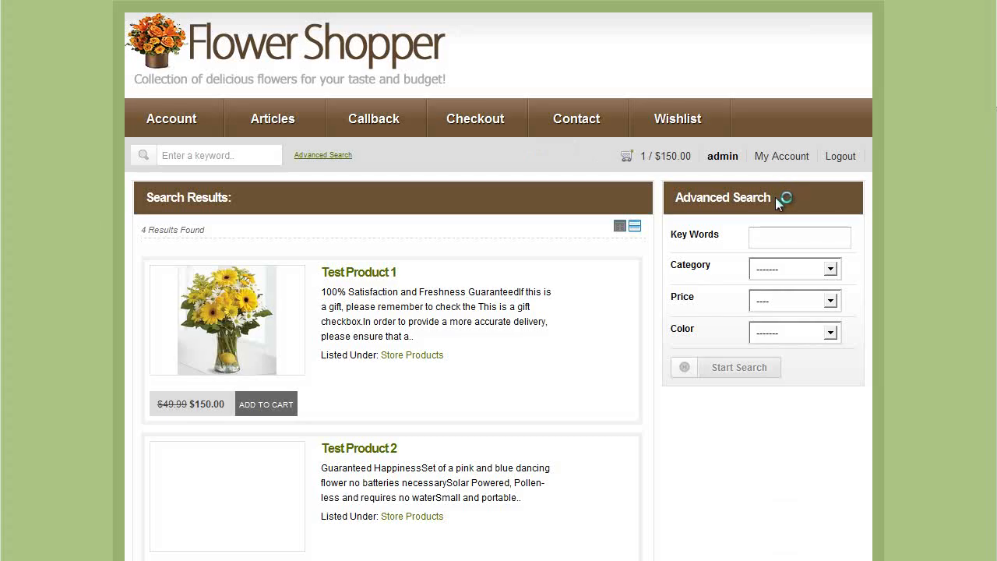
scroll(939, 276, "down", 1)
left_click(830, 255)
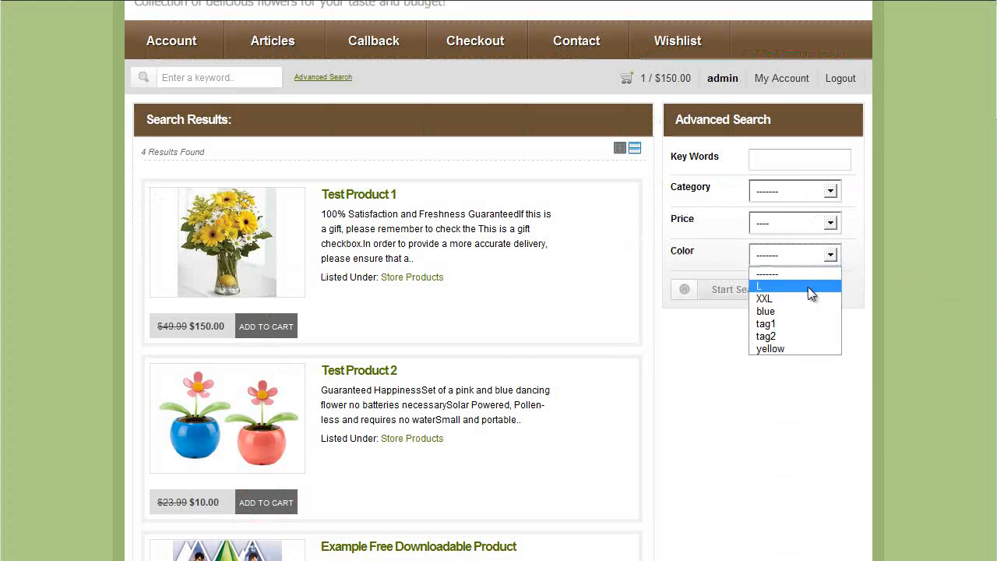
left_click(696, 260)
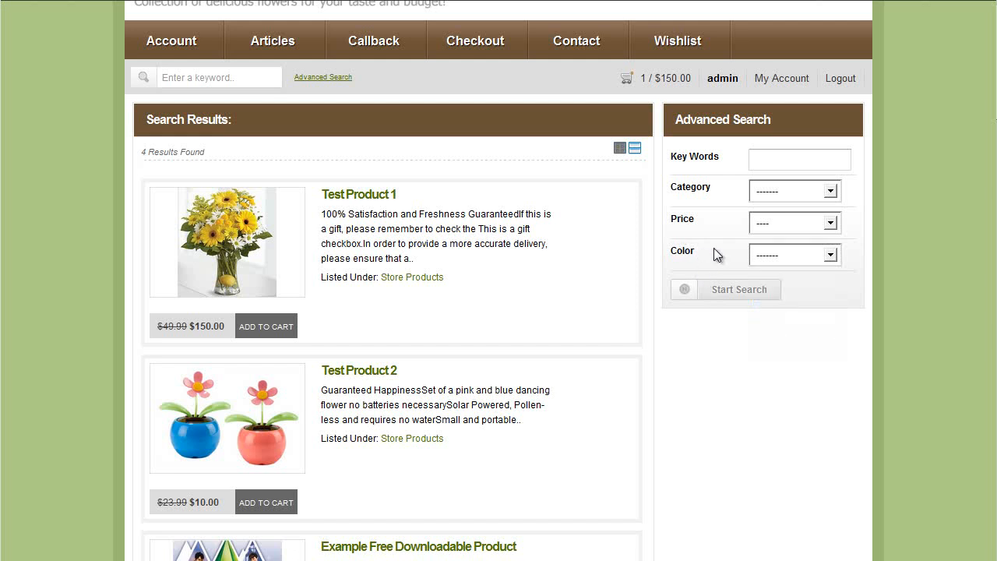
left_click(805, 257)
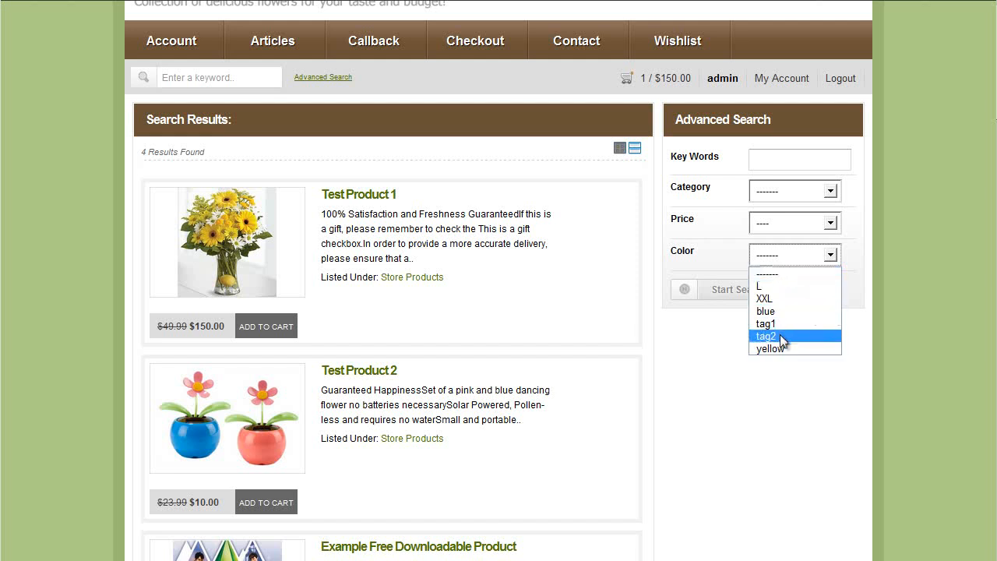
left_click(870, 279)
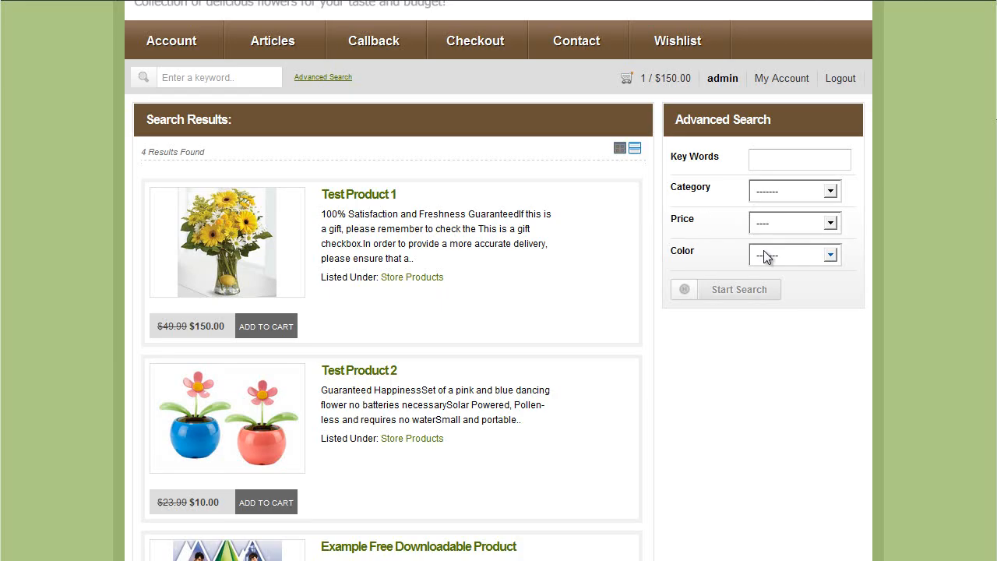
left_click(762, 255)
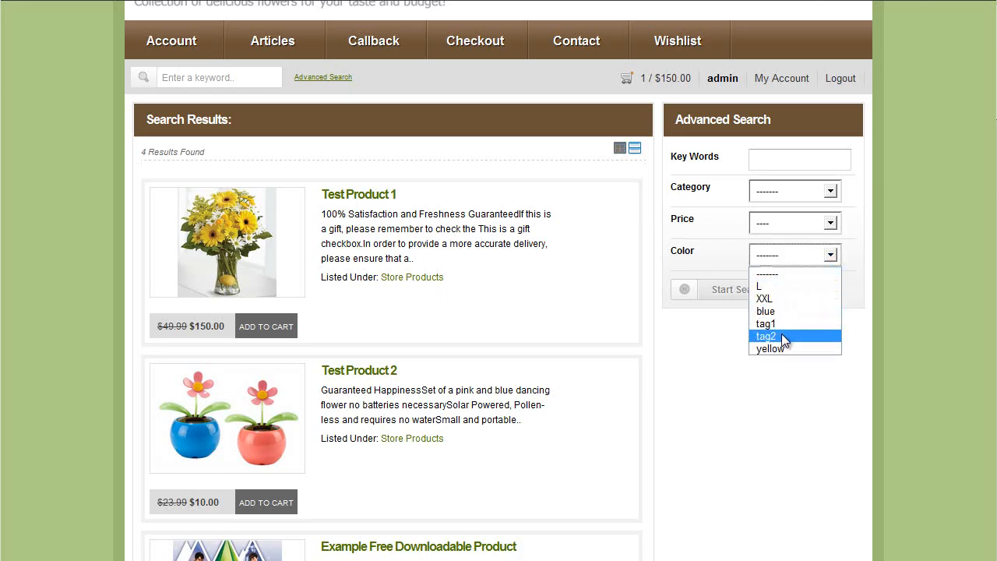
left_click(847, 284)
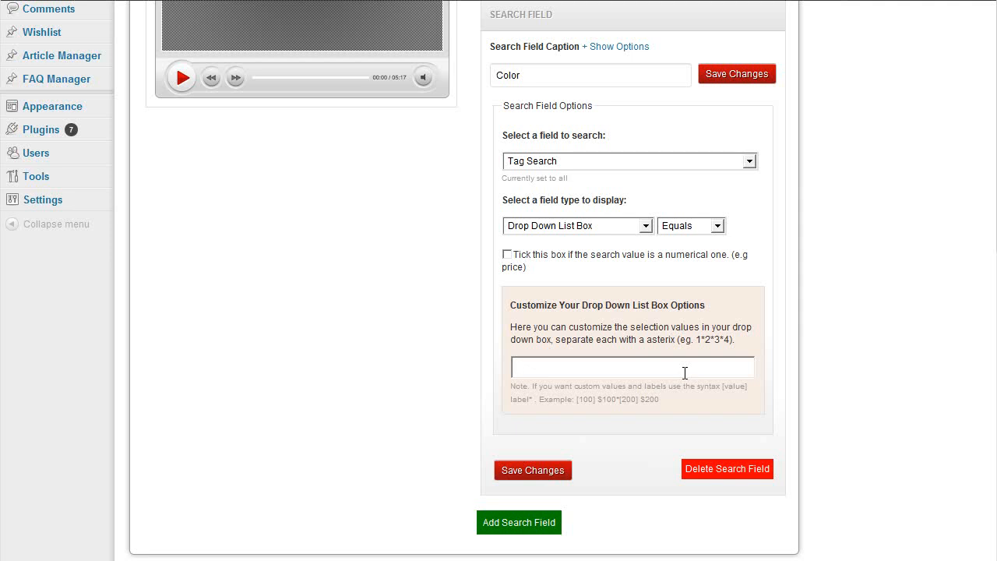
Set the Color field's custom drop-down options to yellow*blue*green and save the changes.
type("yellow*blue*green")
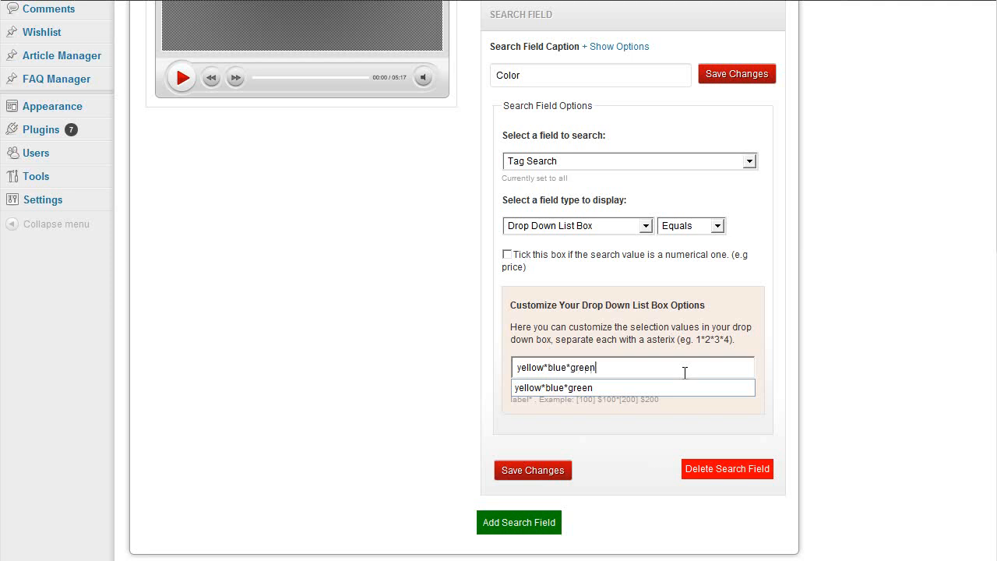
left_click(557, 472)
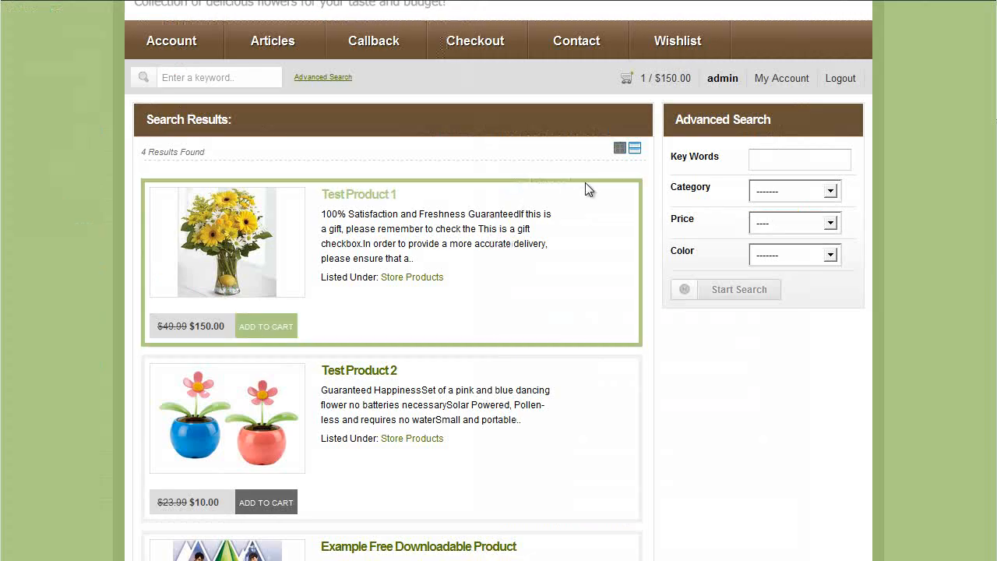
Check the Color options on the reloaded store page and run the advanced search for yellow.
scroll(847, 289, "down", 1)
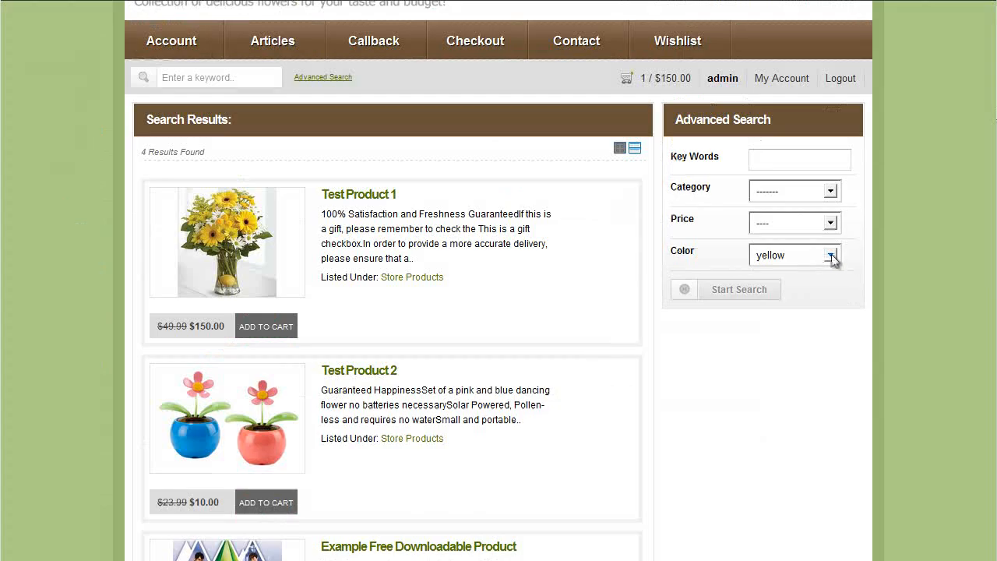
left_click(832, 257)
left_click(807, 273)
left_click(749, 289)
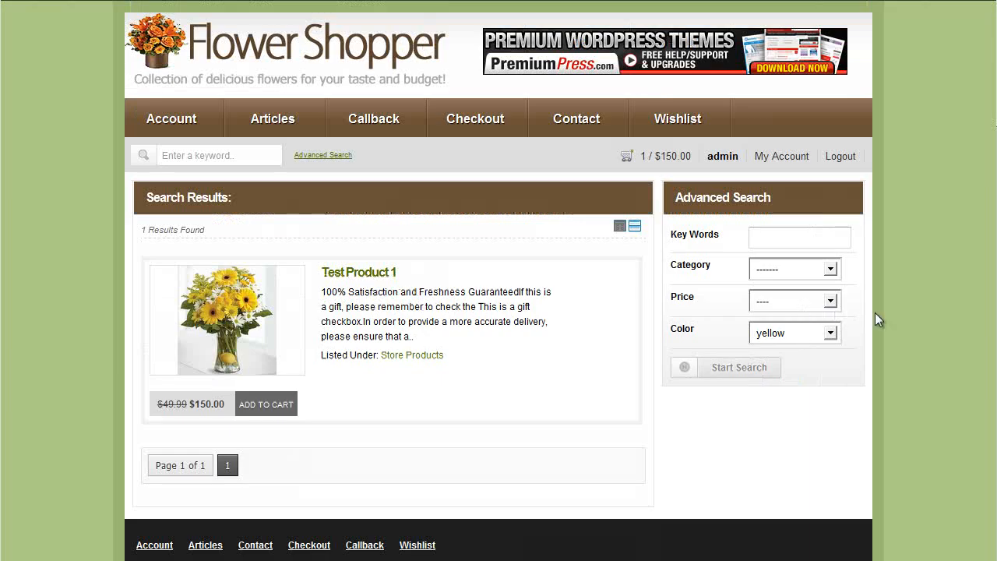
Run the store's advanced search with Color set to blue.
left_click(818, 332)
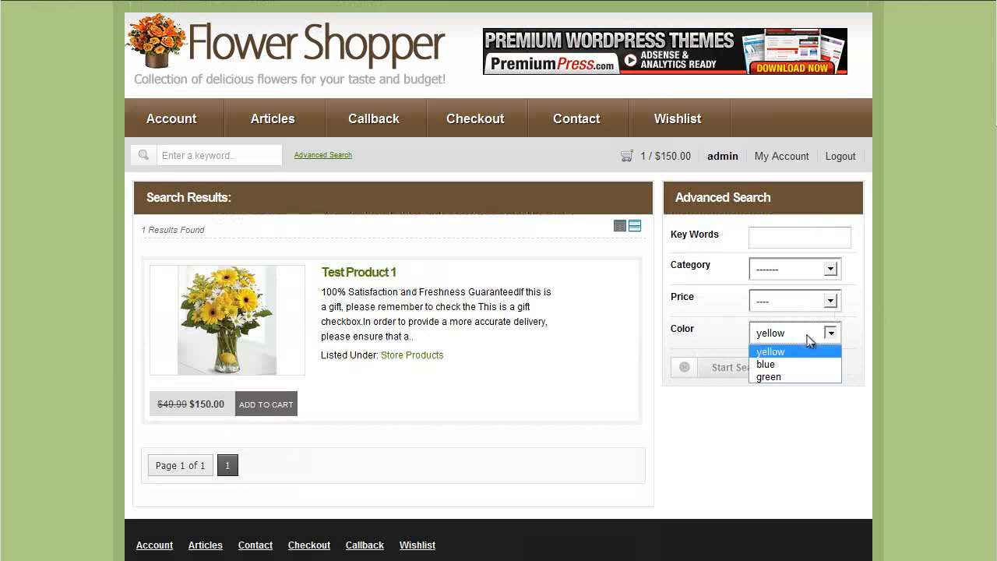
left_click(806, 364)
left_click(750, 371)
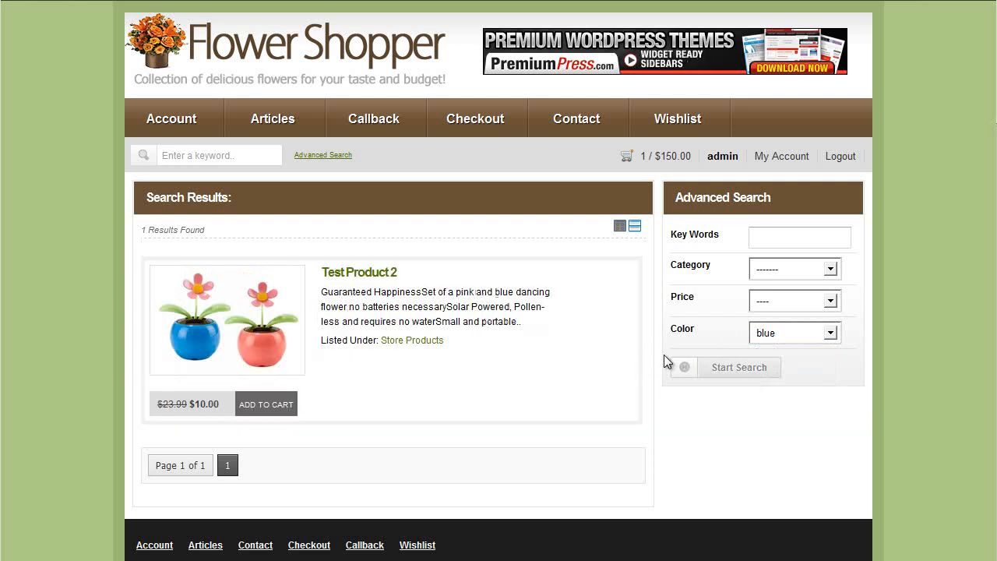
left_click(803, 331)
left_click(803, 331)
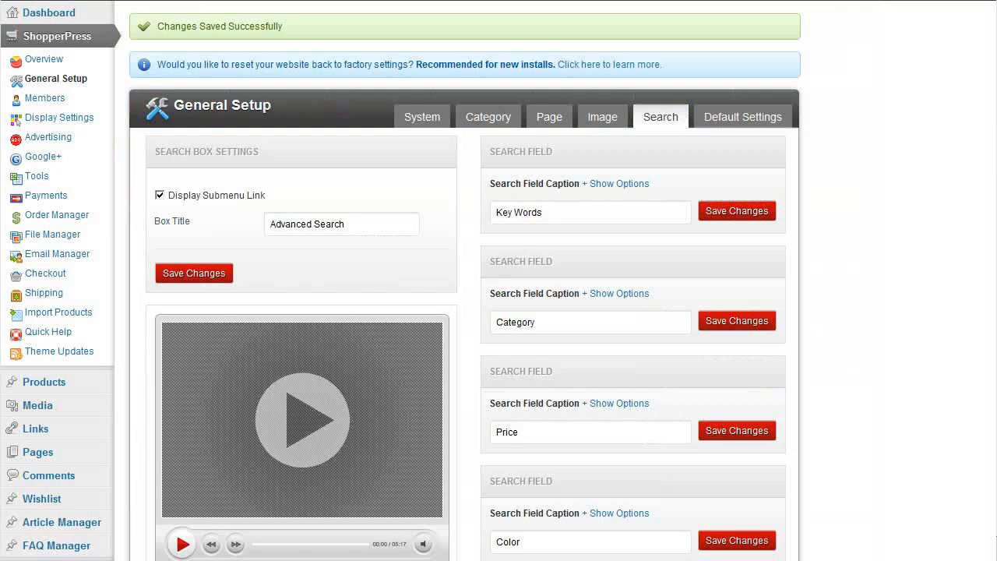
Label the Color drop-down values as [yellow]Yellow Products and [blue]Blue Products, keep green as is, and save the changes.
scroll(505, 298, "down", 2)
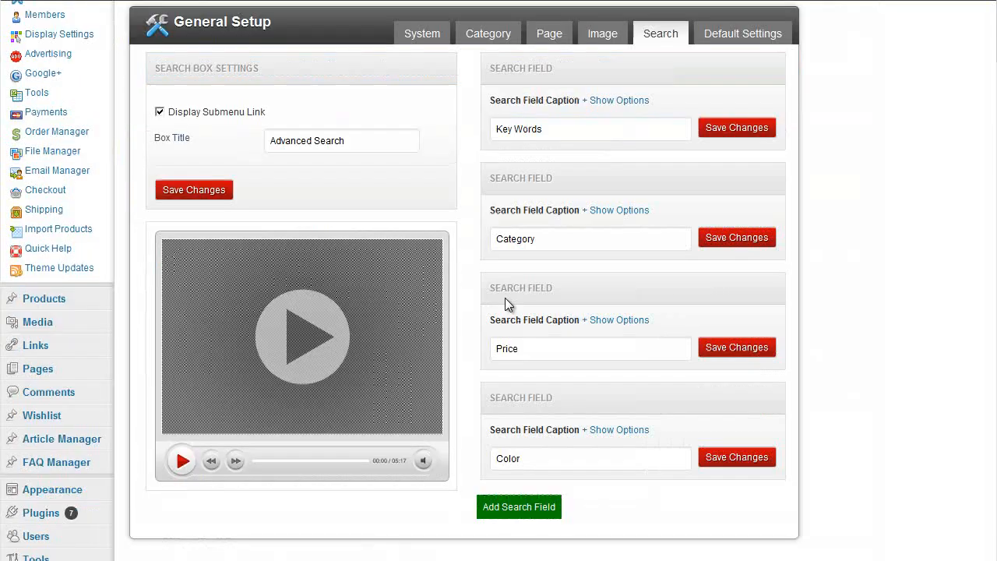
left_click(620, 432)
scroll(619, 429, "down", 4)
left_click(514, 440)
type("[yellow*blue*green")
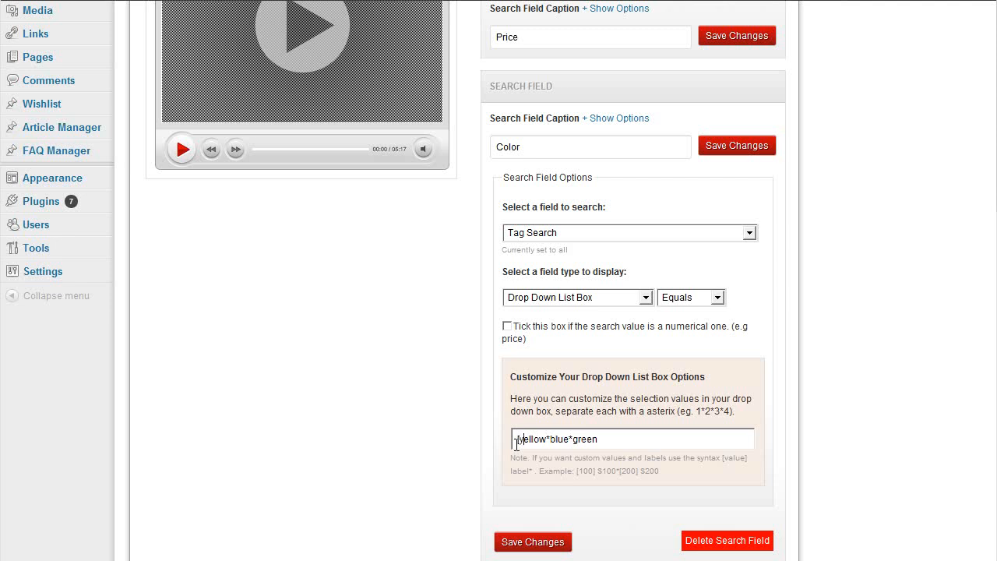
type("]Yellow Products")
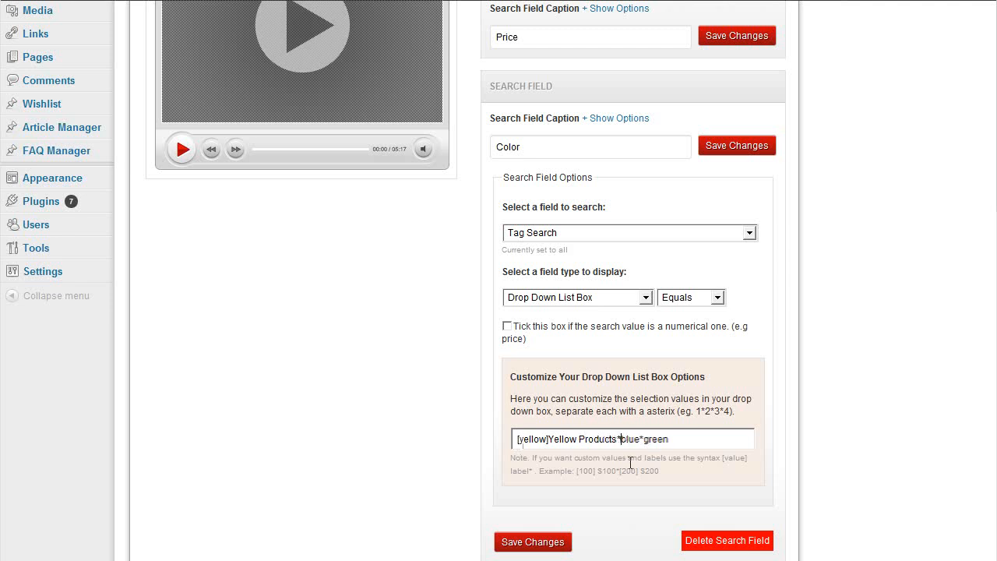
type("]Blue PRoducts")
type("r")
scroll(642, 493, "down", 1)
left_click(546, 476)
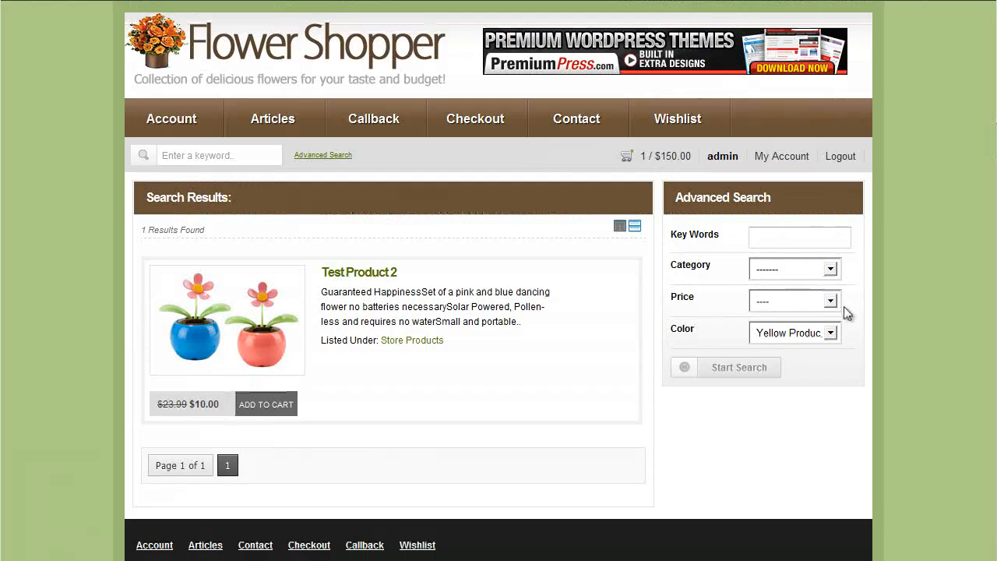
Test the store's advanced search with Color set to Blue Products and with Yellow Products.
left_click(830, 332)
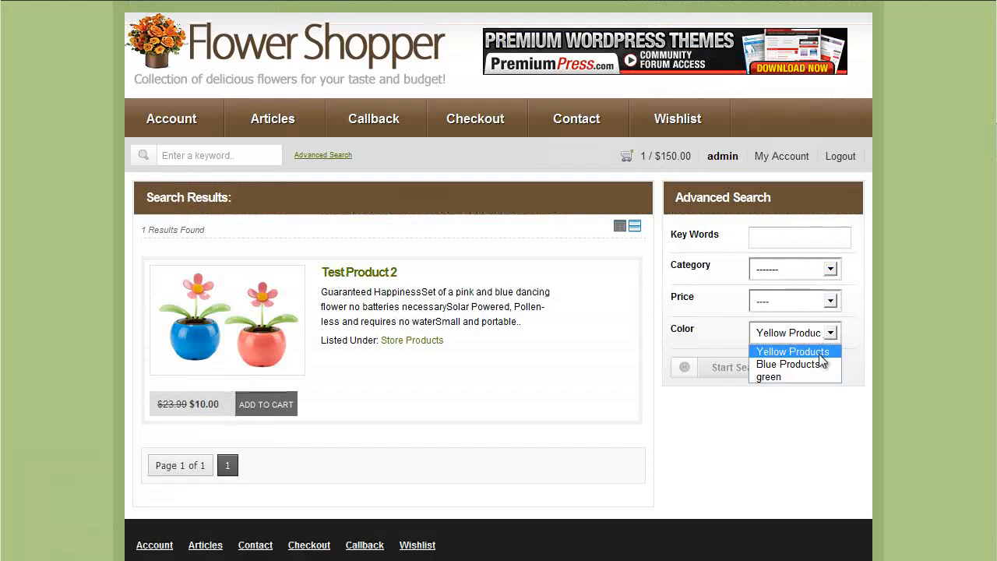
left_click(814, 364)
left_click(763, 374)
left_click(810, 335)
left_click(807, 364)
left_click(776, 339)
left_click(777, 351)
left_click(747, 368)
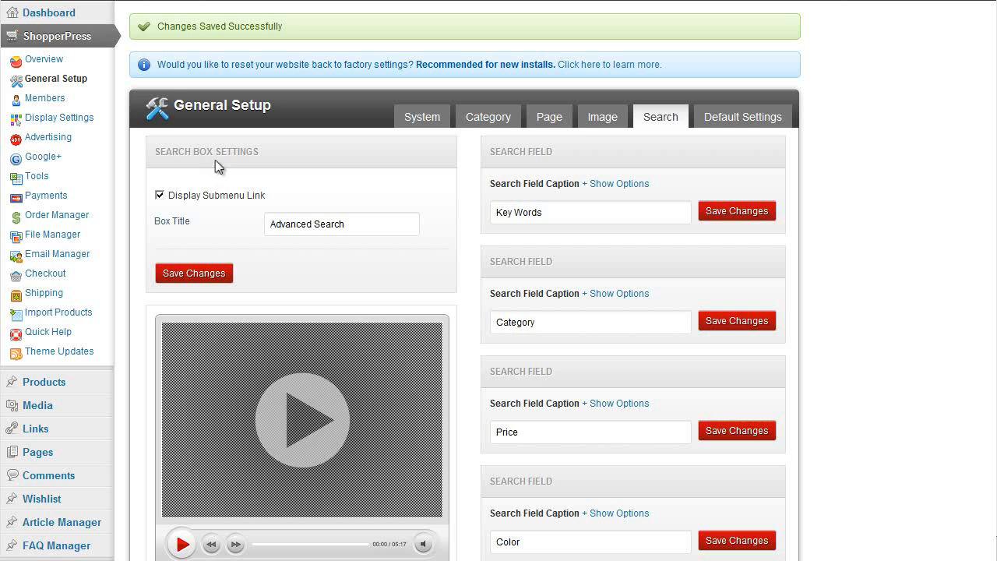
Check the search box title setting, and expand the store's Advanced Search submenu box to examine its fields.
left_click(301, 224)
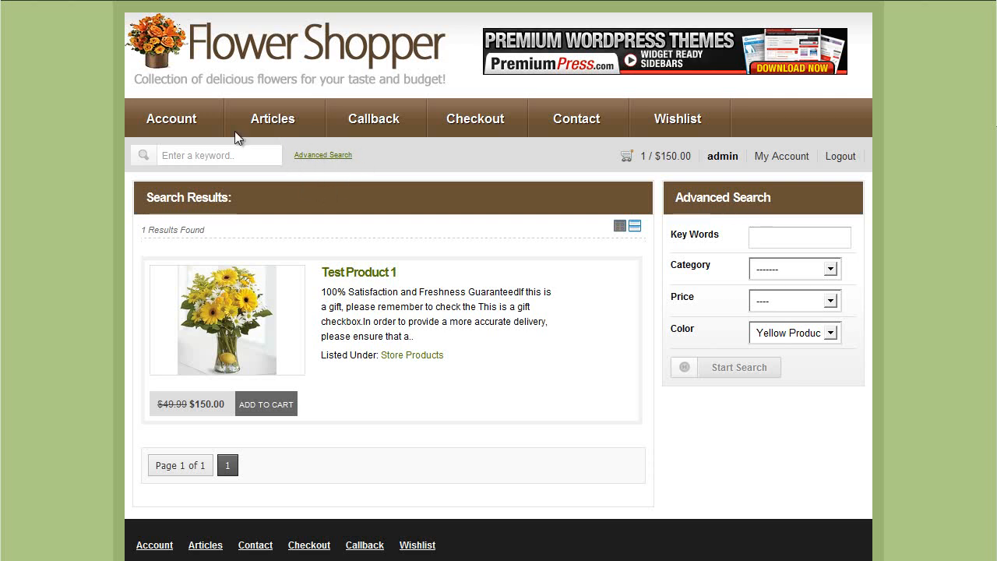
left_click(331, 158)
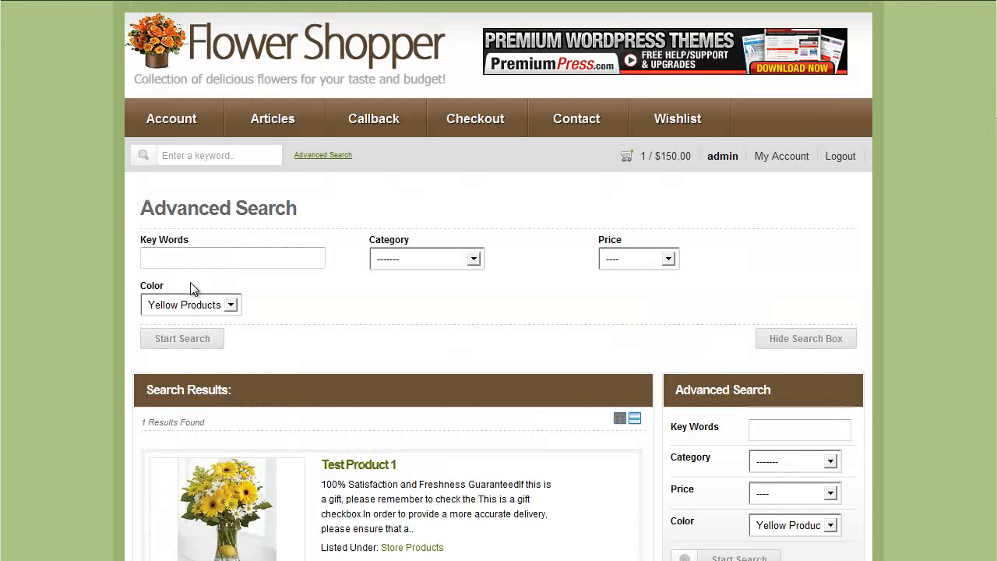
scroll(681, 276, "down", 2)
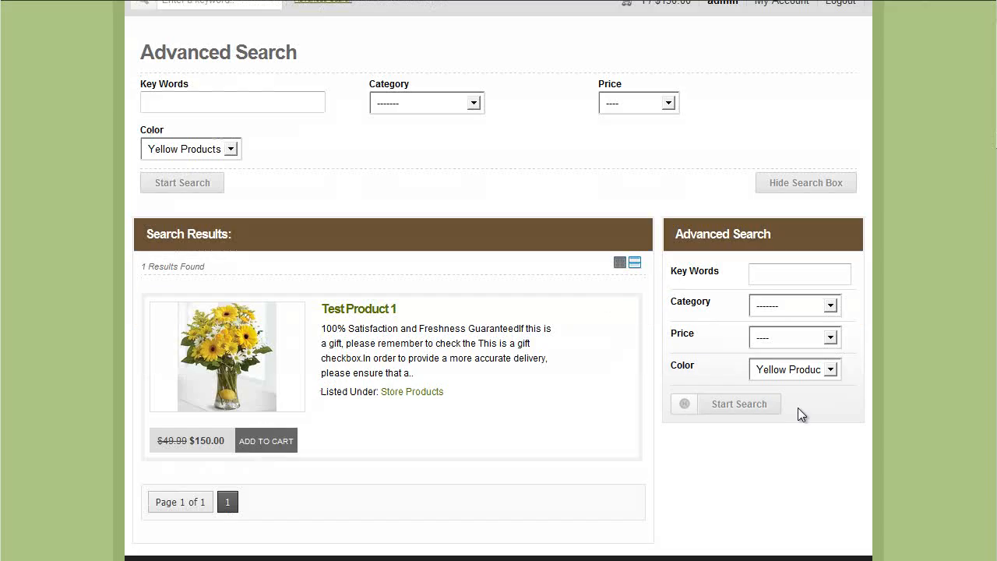
scroll(707, 312, "up", 2)
scroll(545, 272, "down", 2)
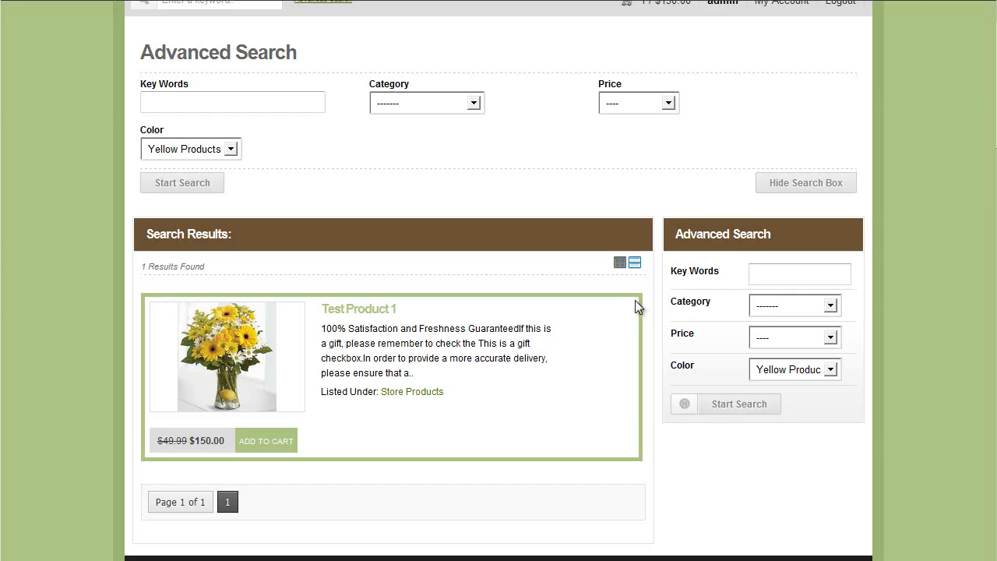
scroll(443, 255, "up", 2)
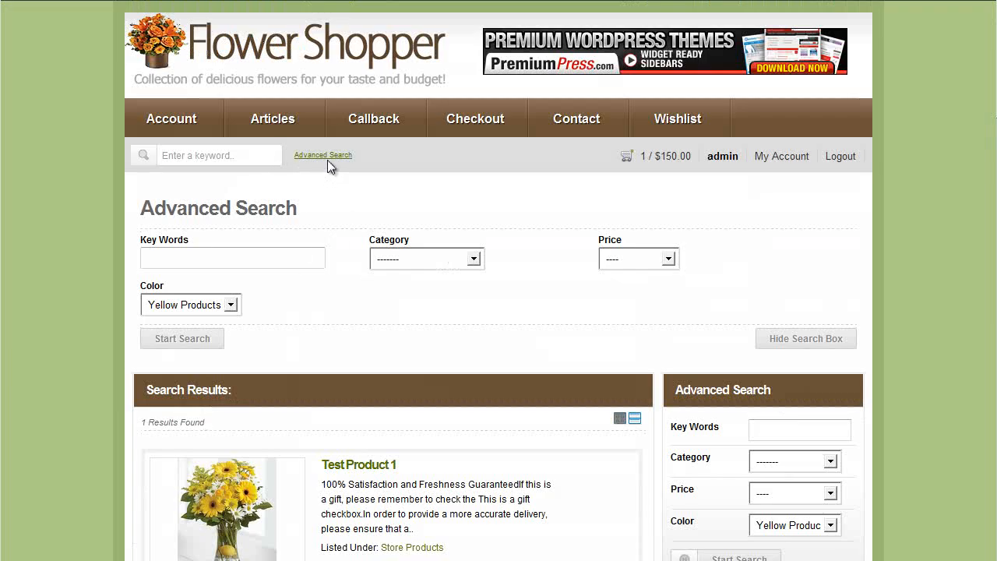
left_click(265, 257)
left_click(490, 303)
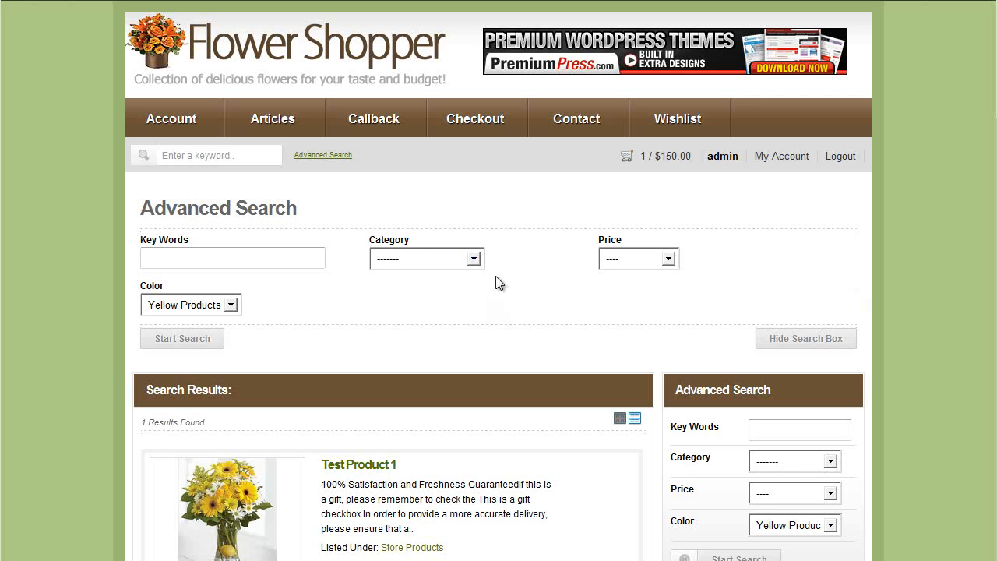